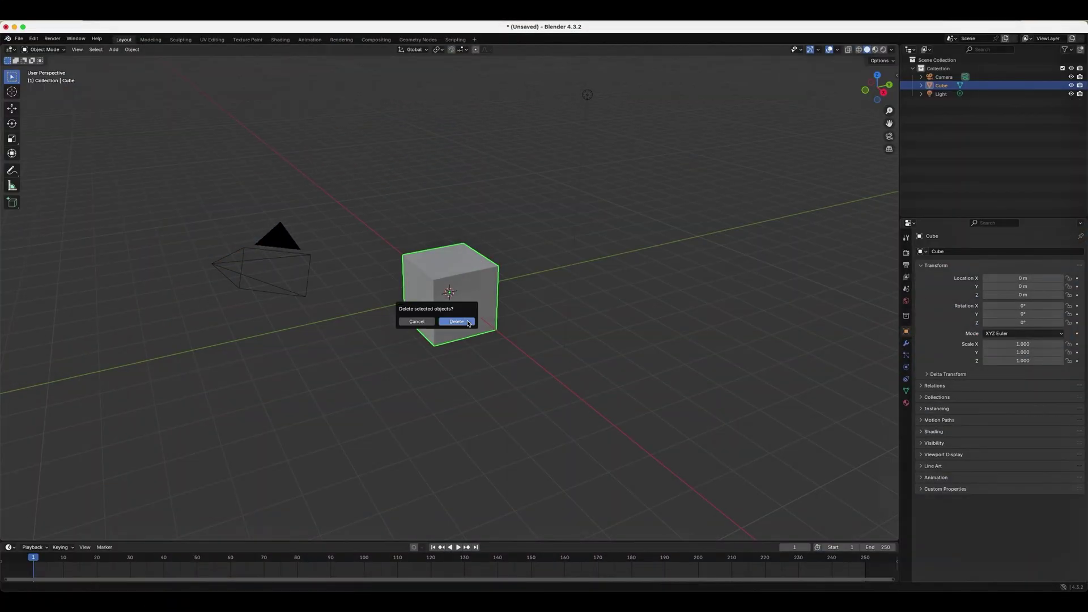
Confirm deletion of the default cube so only the camera and light remain.
{"action": "left_click", "coordinate": [467, 324]}
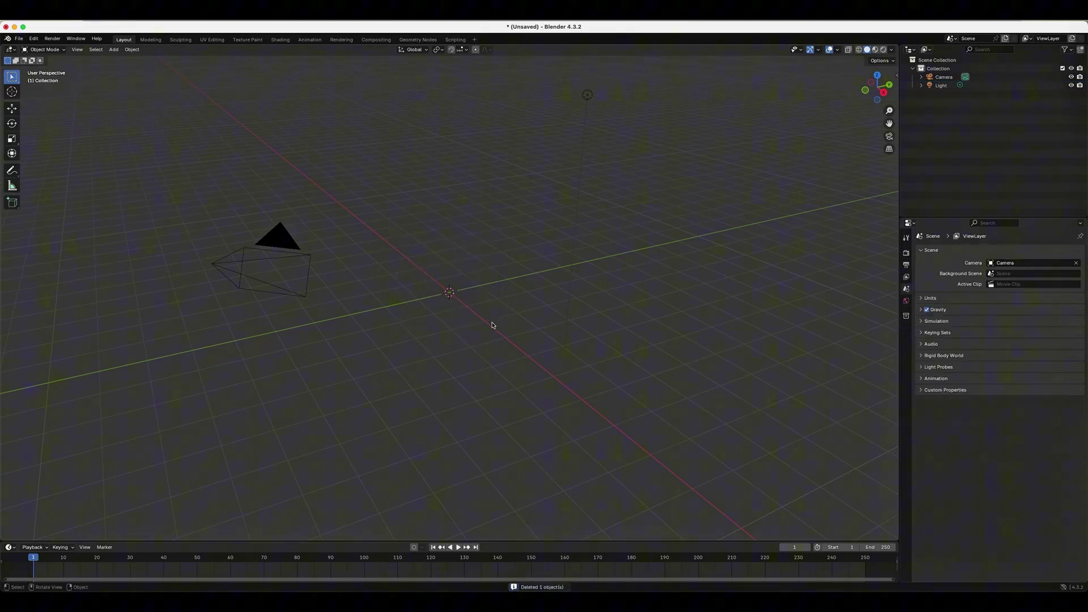
Install mixanimo_addon.zip from disk in Preferences and check that the add-on is enabled.
{"action": "left_click", "coordinate": [34, 39]}
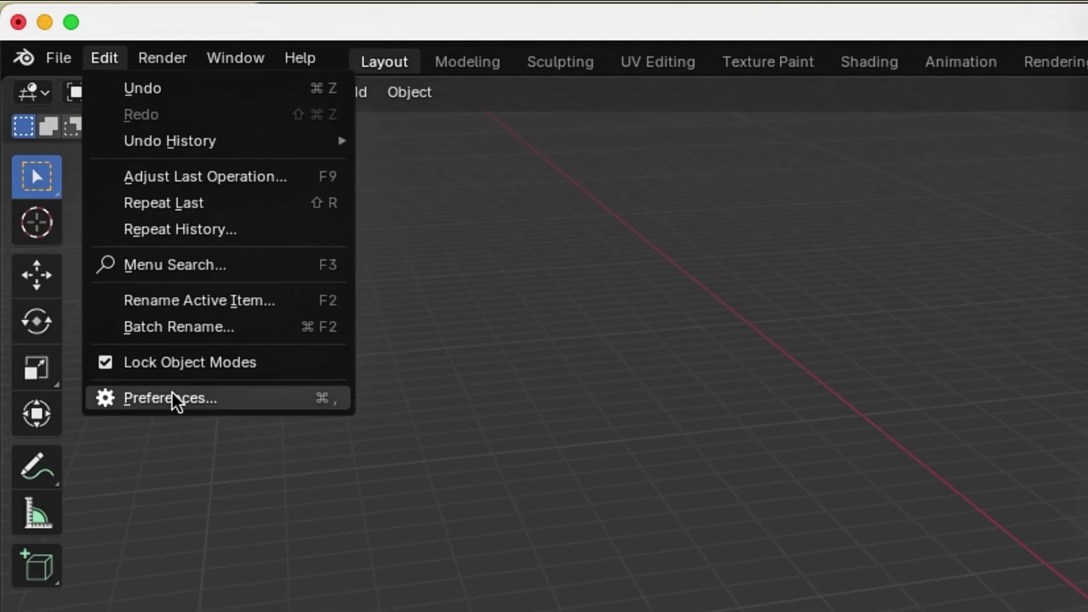
{"action": "left_click", "coordinate": [172, 398]}
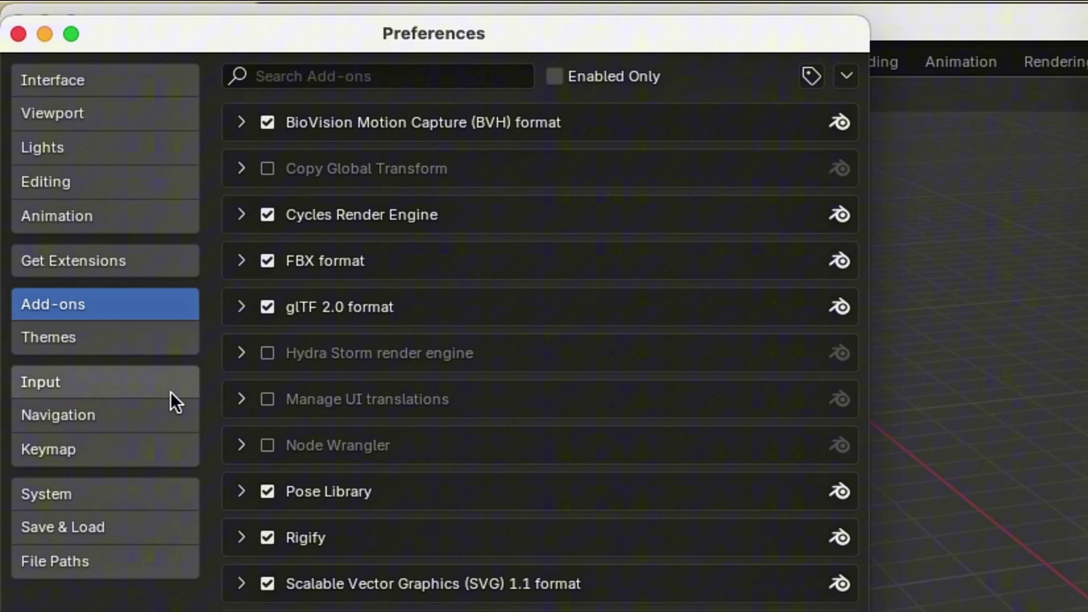
{"action": "left_click", "coordinate": [846, 75]}
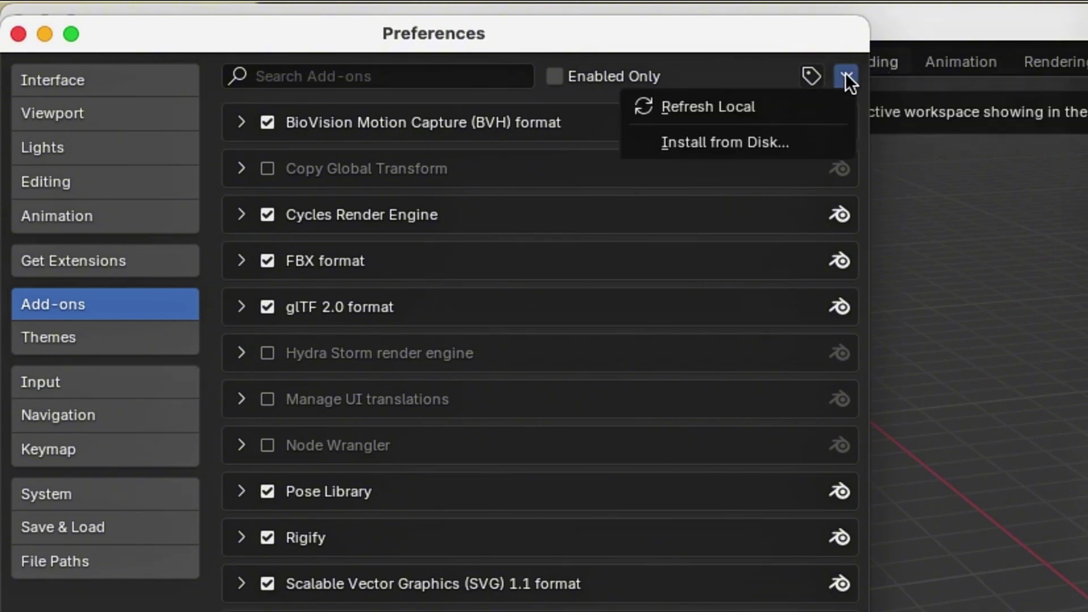
{"action": "left_click", "coordinate": [771, 143]}
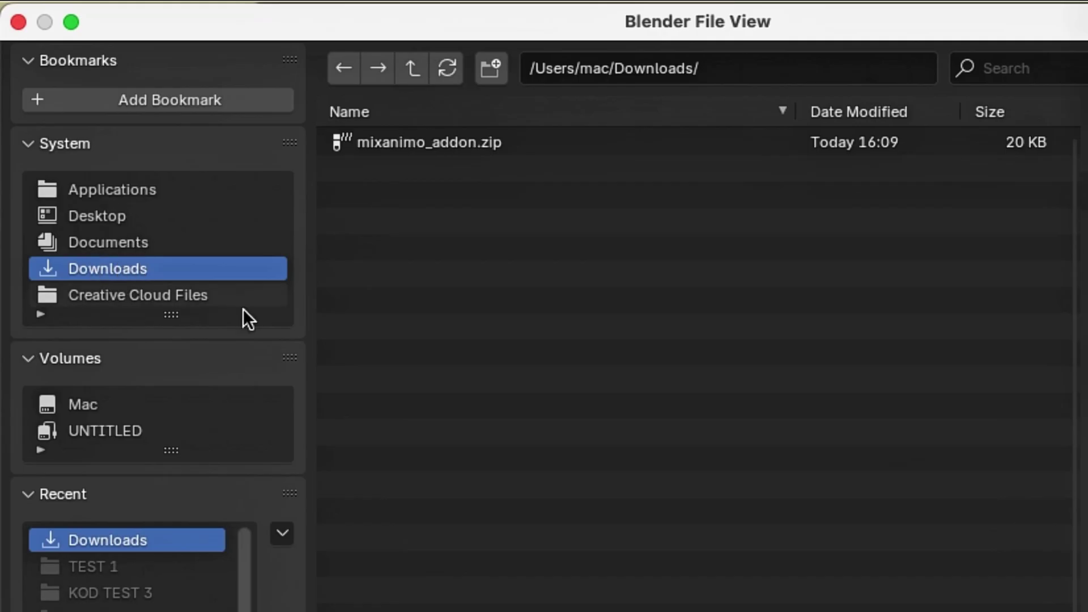
{"action": "left_click", "coordinate": [437, 145]}
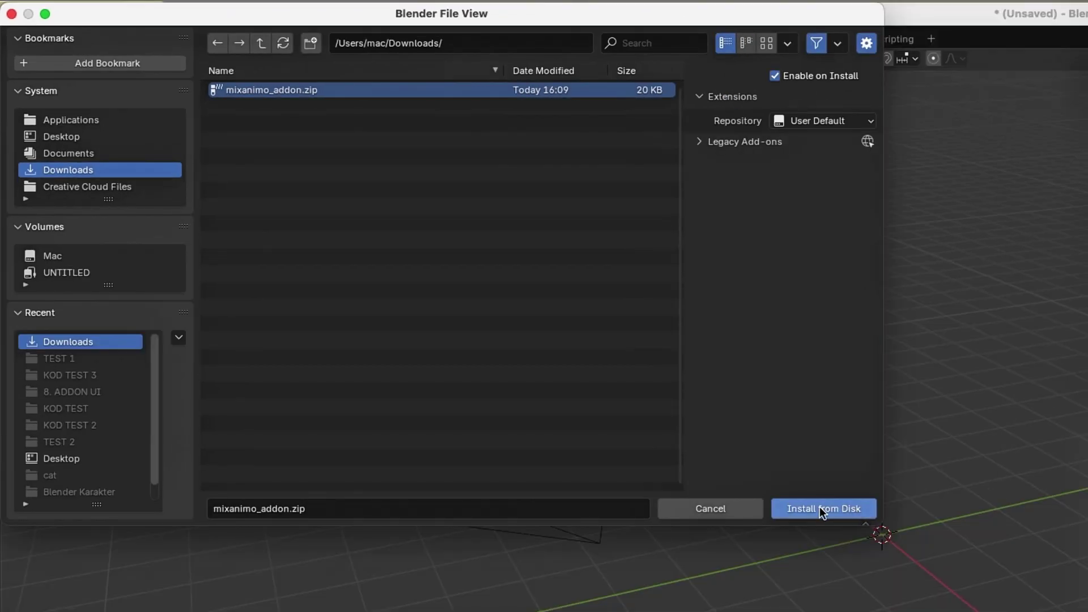
{"action": "left_click", "coordinate": [820, 507]}
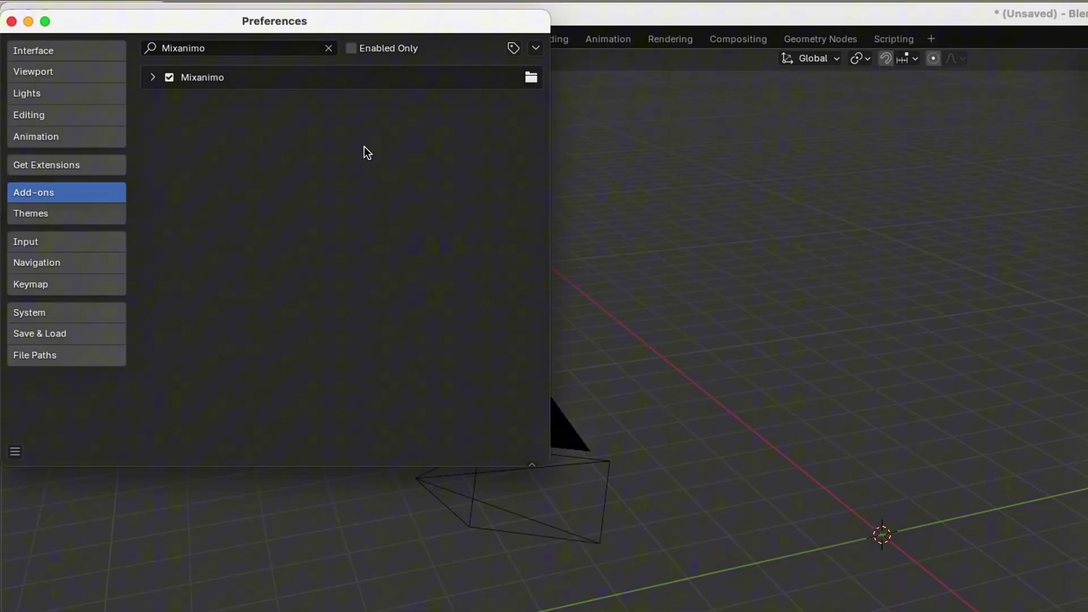
{"action": "left_click", "coordinate": [151, 78]}
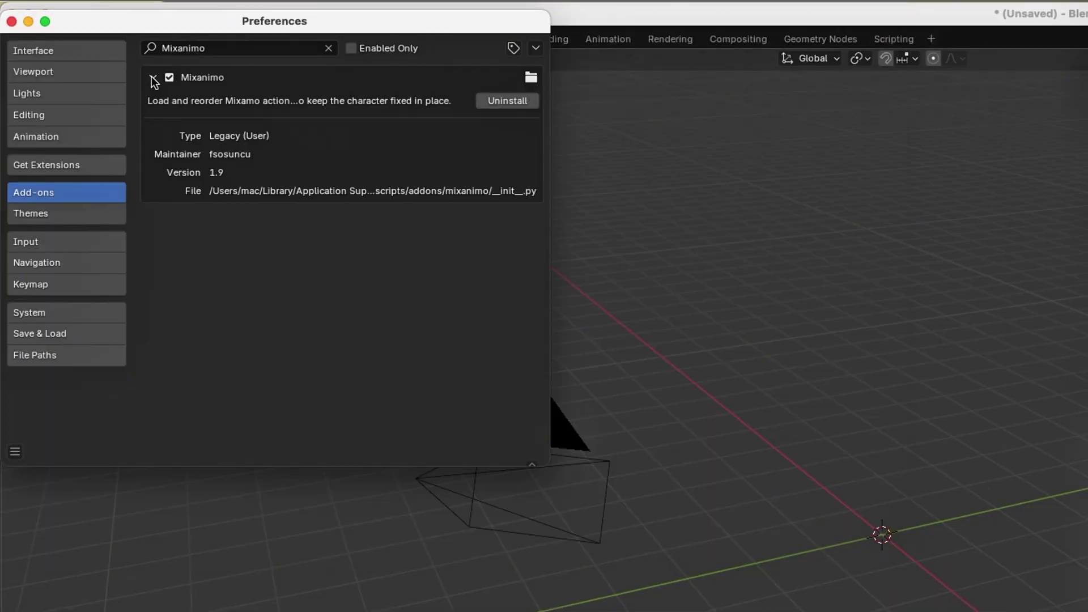
{"action": "left_click", "coordinate": [153, 79]}
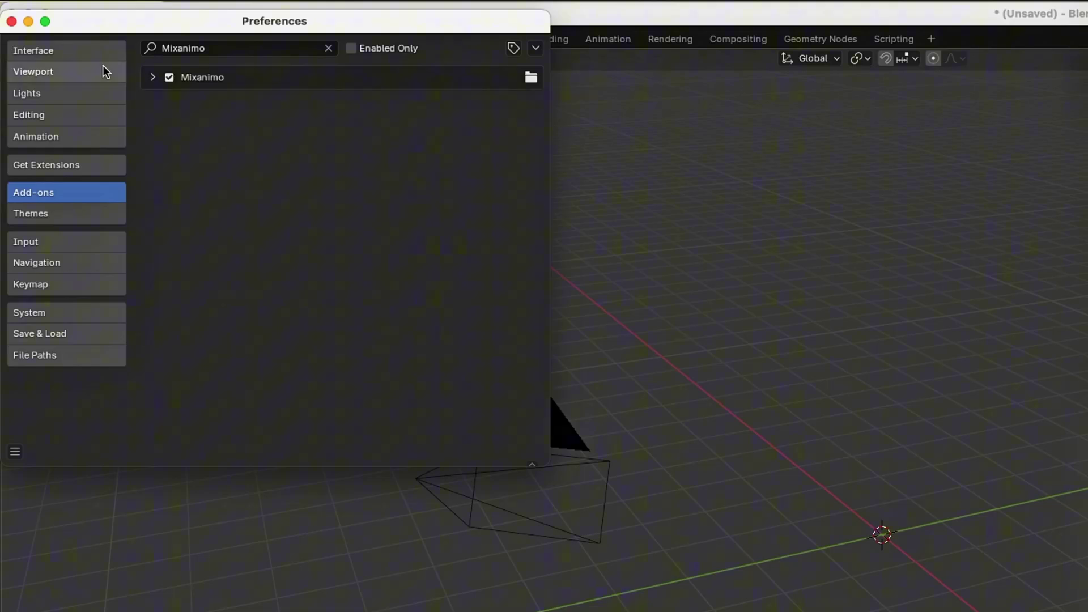
{"action": "left_click", "coordinate": [11, 21]}
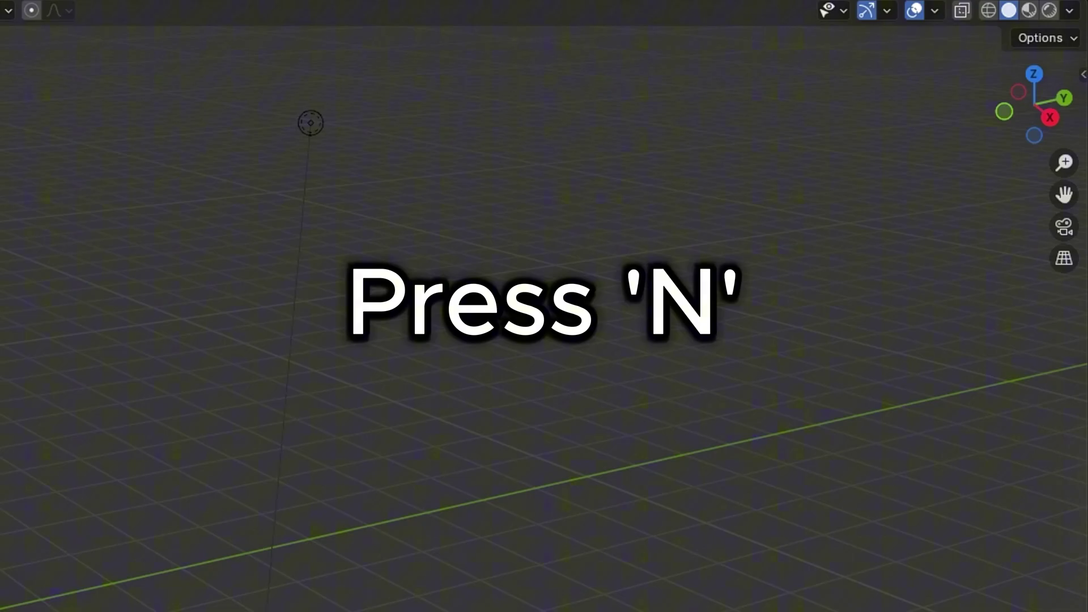
Show the sidebar's Mixamo Tools tab, then delete the Camera and Light objects.
{"action": "key", "text": "n"}
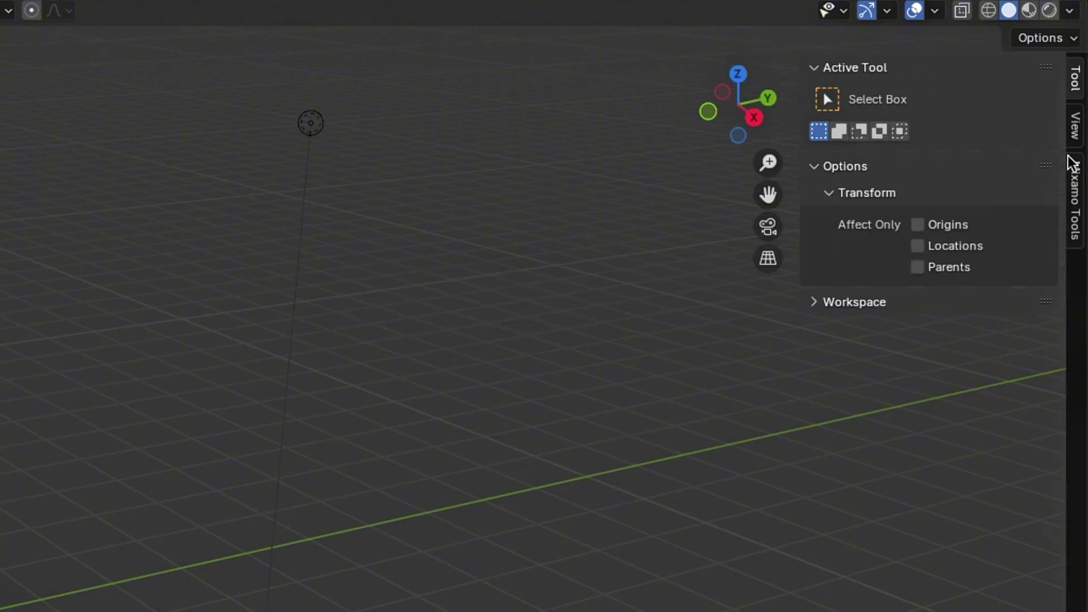
{"action": "left_click", "coordinate": [1076, 192]}
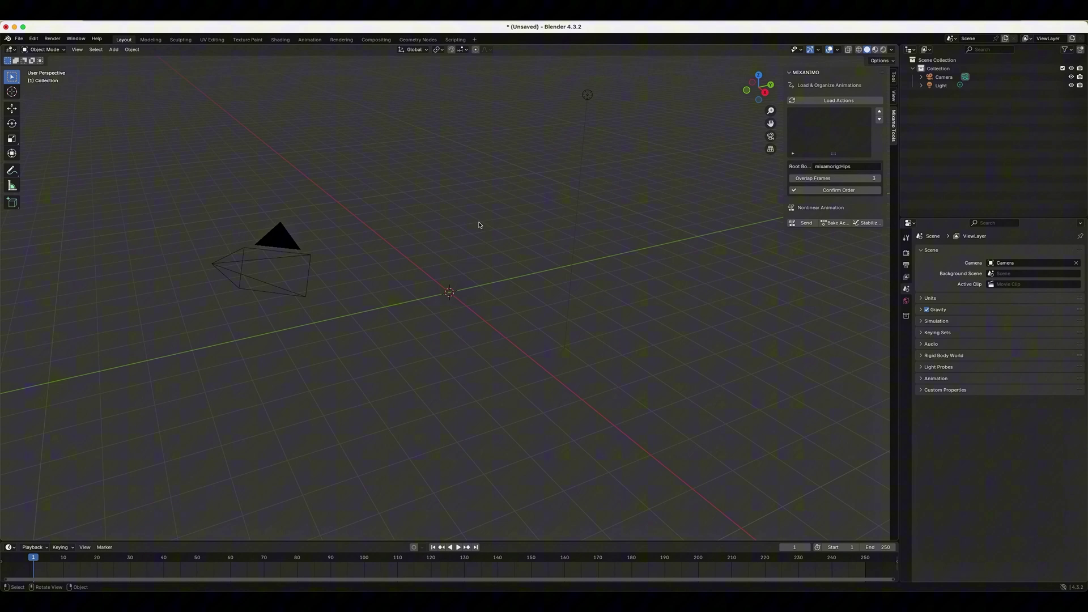
{"action": "left_click_drag", "start_coordinate": [149, 185], "coordinate": [390, 386]}
{"action": "key", "text": "x"}
{"action": "left_click", "coordinate": [382, 383]}
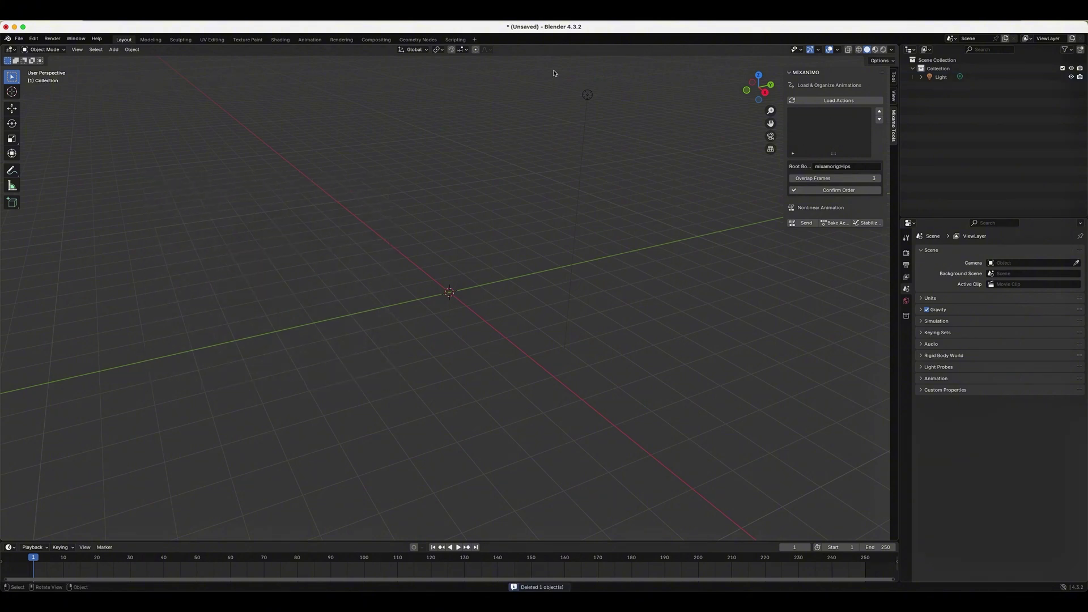
{"action": "left_click", "coordinate": [586, 93]}
{"action": "key", "text": "x"}
{"action": "left_click", "coordinate": [639, 218]}
{"action": "middle_click_drag", "start_coordinate": [413, 254], "coordinate": [397, 262]}
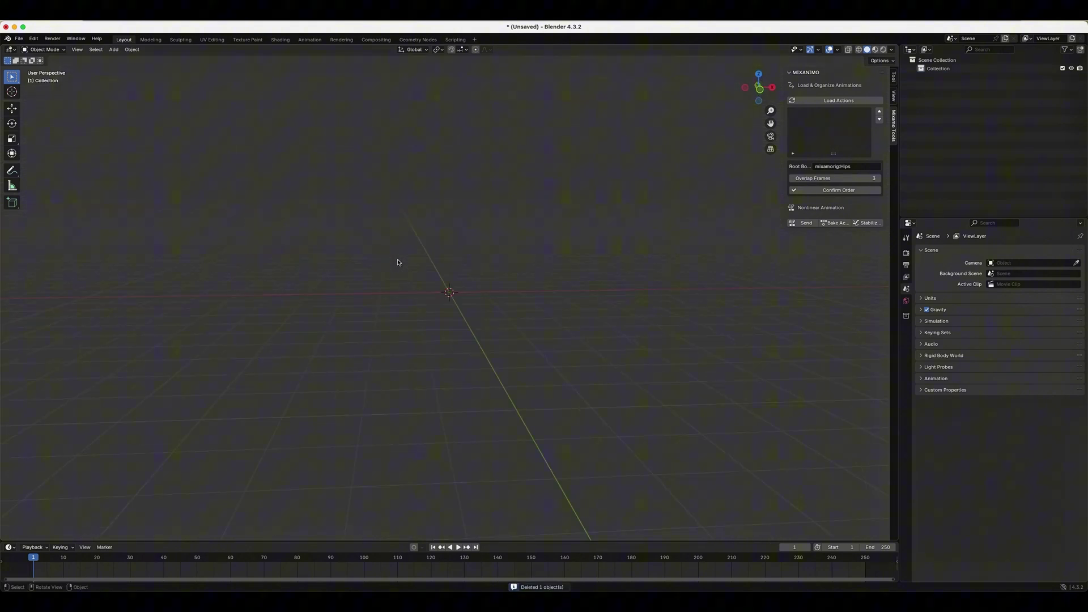
Import 1-Idle.fbx and the second animation, shifting the new character sideways.
{"action": "left_click", "coordinate": [19, 39]}
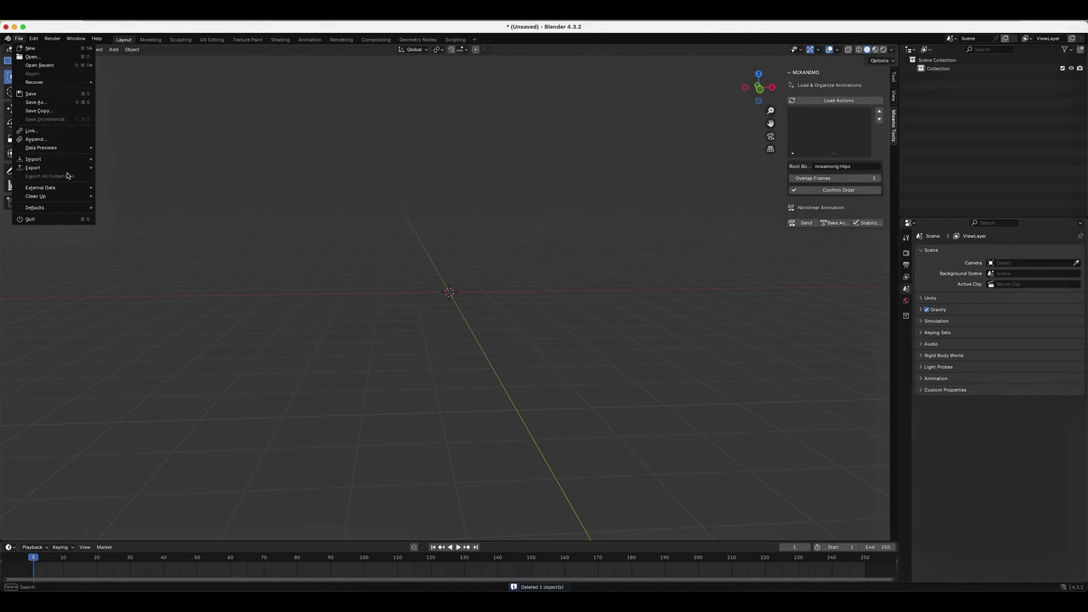
{"action": "mouse_move", "coordinate": [35, 159]}
{"action": "left_click", "coordinate": [134, 236]}
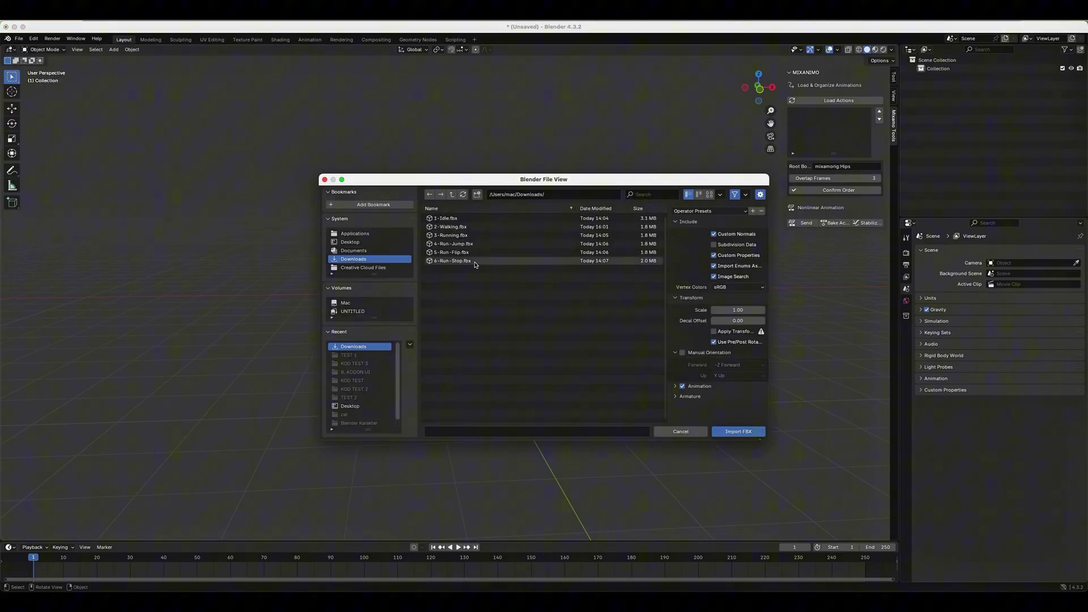
{"action": "double_click", "coordinate": [445, 218]}
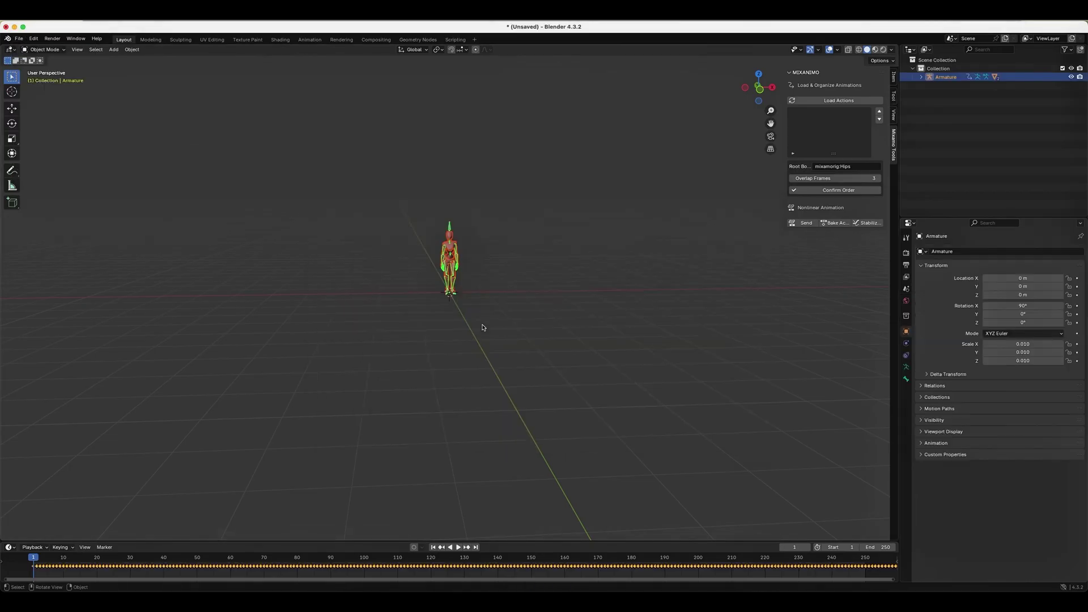
{"action": "scroll", "coordinate": [458, 270], "scroll_direction": "up", "scroll_amount": 5}
{"action": "scroll", "coordinate": [550, 247], "scroll_direction": "up", "scroll_amount": 3, "text": "shift"}
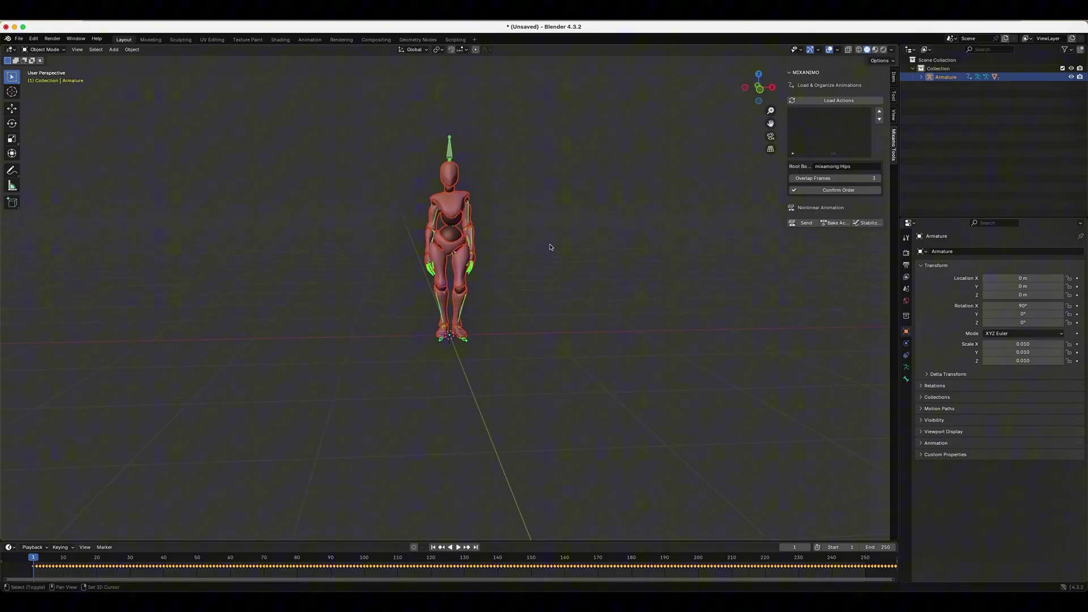
{"action": "left_click", "coordinate": [18, 39]}
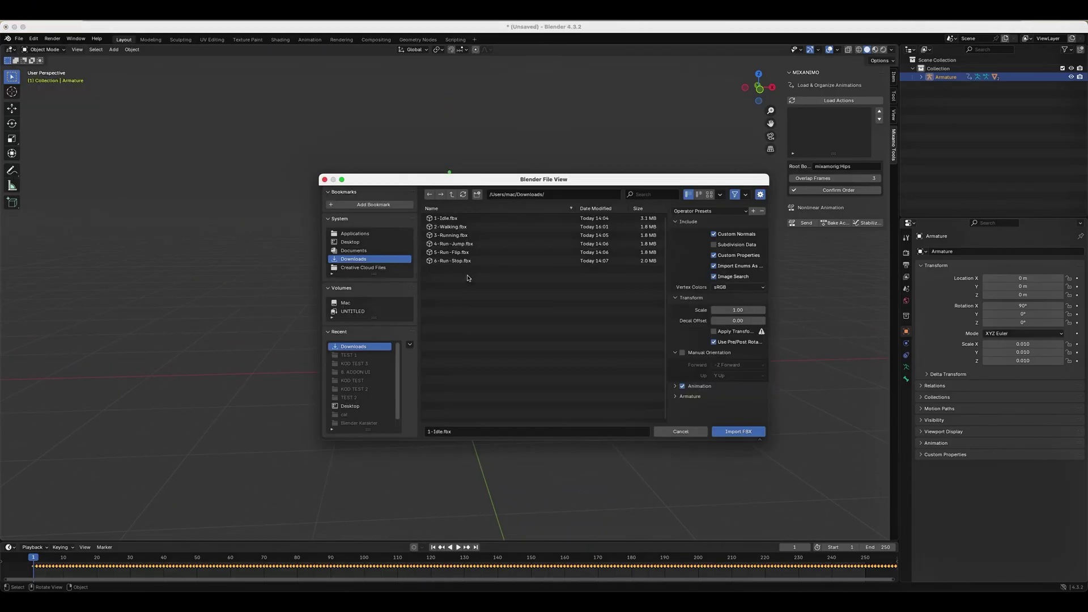
{"action": "double_click", "coordinate": [448, 227]}
{"action": "key", "text": "g"}
{"action": "left_click", "coordinate": [19, 39]}
Import the third and run-jump animations, moving each left of the others.
{"action": "double_click", "coordinate": [442, 252]}
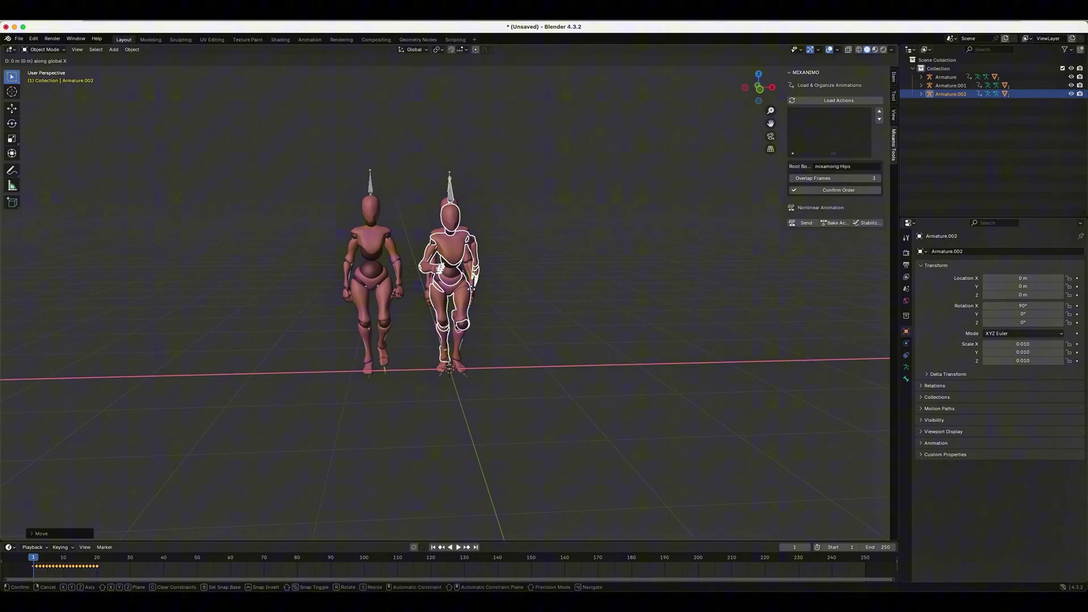
{"action": "key", "text": "g"}
{"action": "left_click", "coordinate": [19, 39]}
{"action": "left_click", "coordinate": [136, 237]}
{"action": "double_click", "coordinate": [507, 246]}
{"action": "key", "text": "g"}
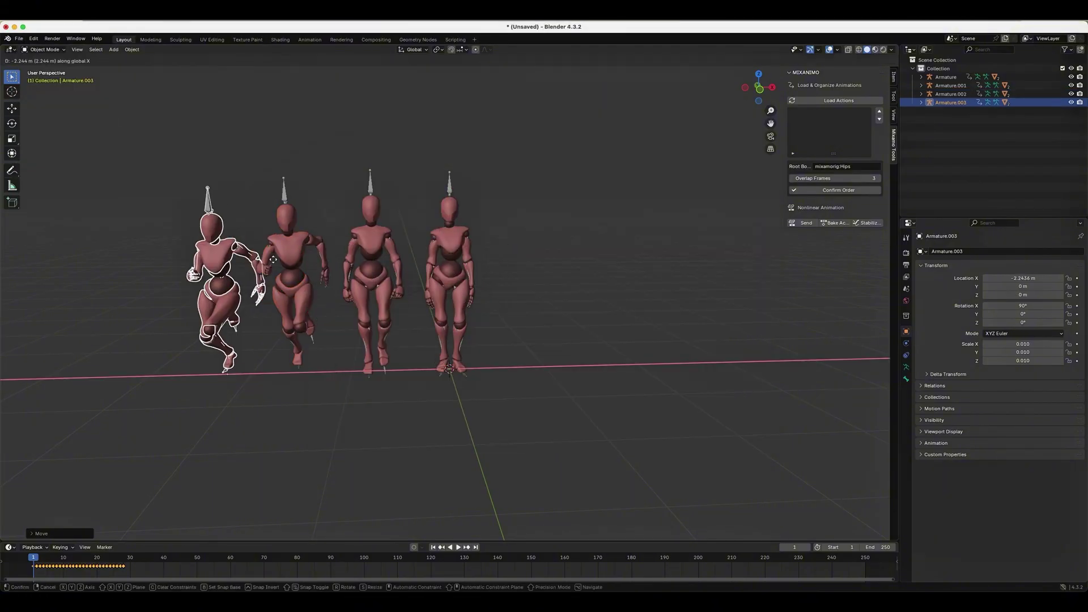
{"action": "left_click", "coordinate": [19, 39]}
{"action": "left_click", "coordinate": [136, 236]}
{"action": "key", "text": "Escape"}
Import the last two animations through 6-Run-Stop.fbx, placing them at the far left.
{"action": "left_click", "coordinate": [19, 39]}
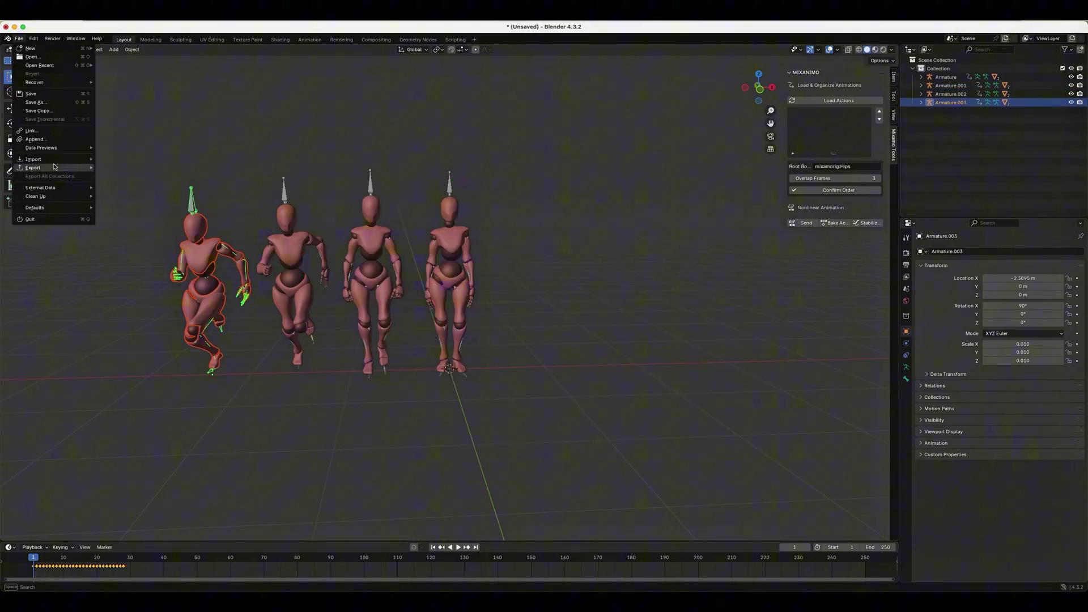
{"action": "left_click", "coordinate": [136, 236]}
{"action": "double_click", "coordinate": [476, 264]}
{"action": "key", "text": "g"}
{"action": "left_click", "coordinate": [18, 40]}
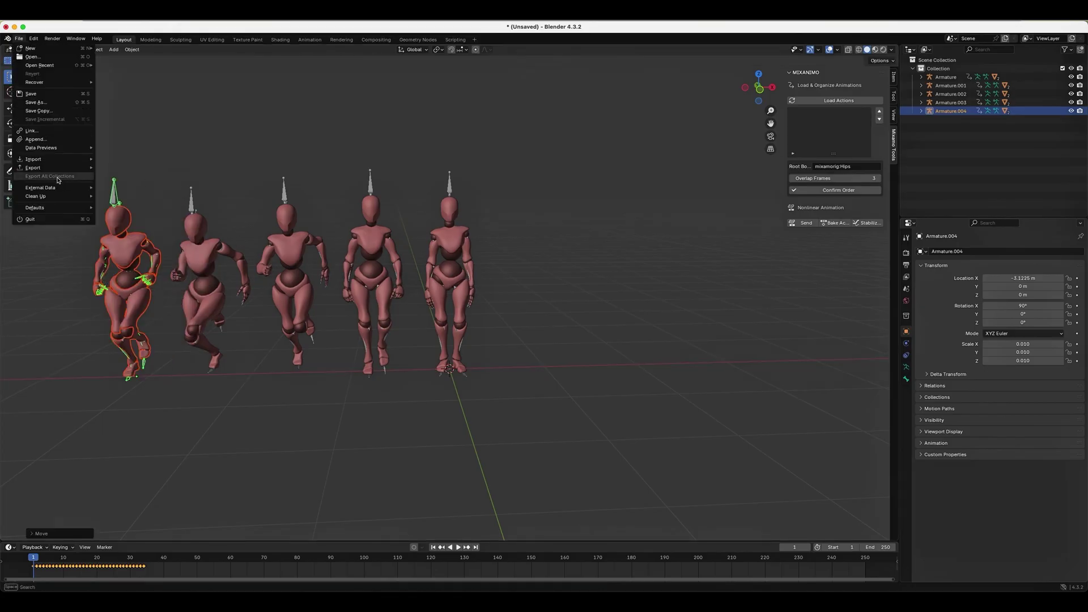
{"action": "left_click", "coordinate": [136, 237]}
{"action": "double_click", "coordinate": [459, 272]}
{"action": "key", "text": "g"}
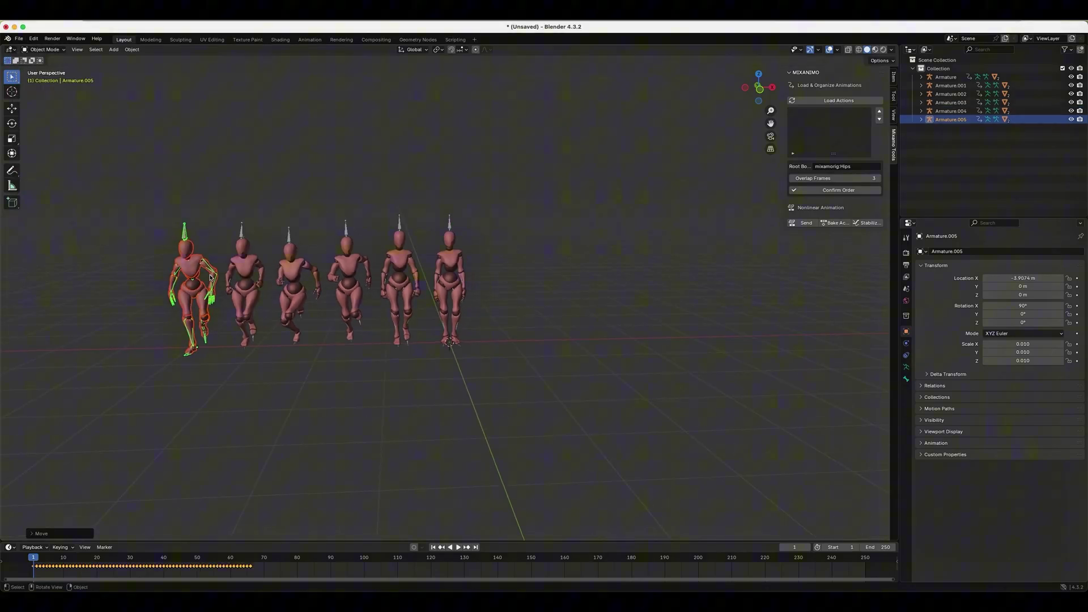
{"action": "middle_click_drag", "start_coordinate": [211, 275], "coordinate": [202, 308], "text": "shift"}
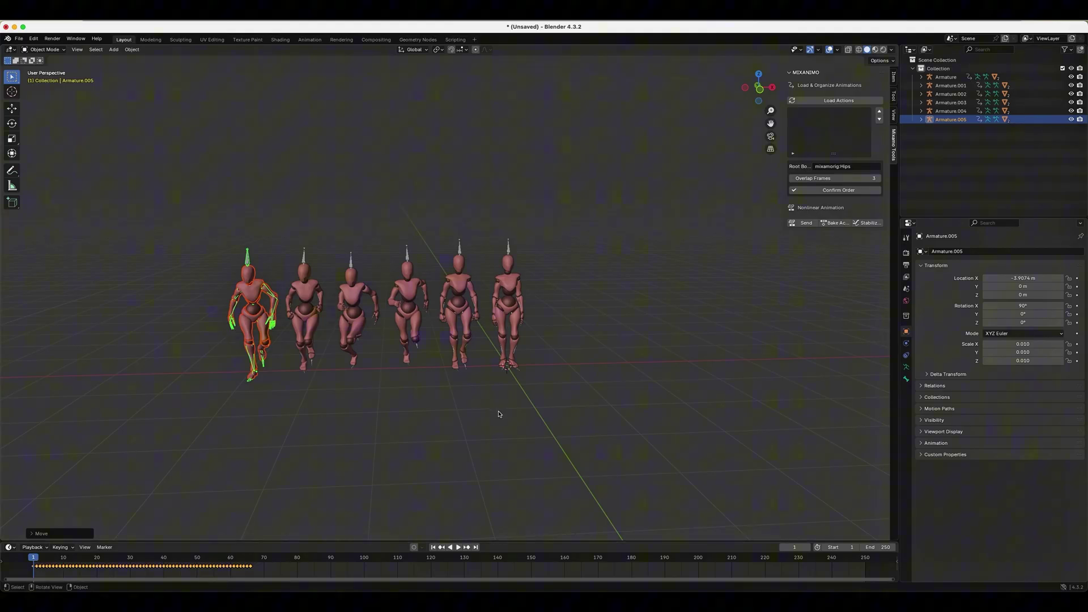
Preview the clips at frame 20, select the rightmost Armature, and widen the sidebar.
{"action": "left_click", "coordinate": [329, 409]}
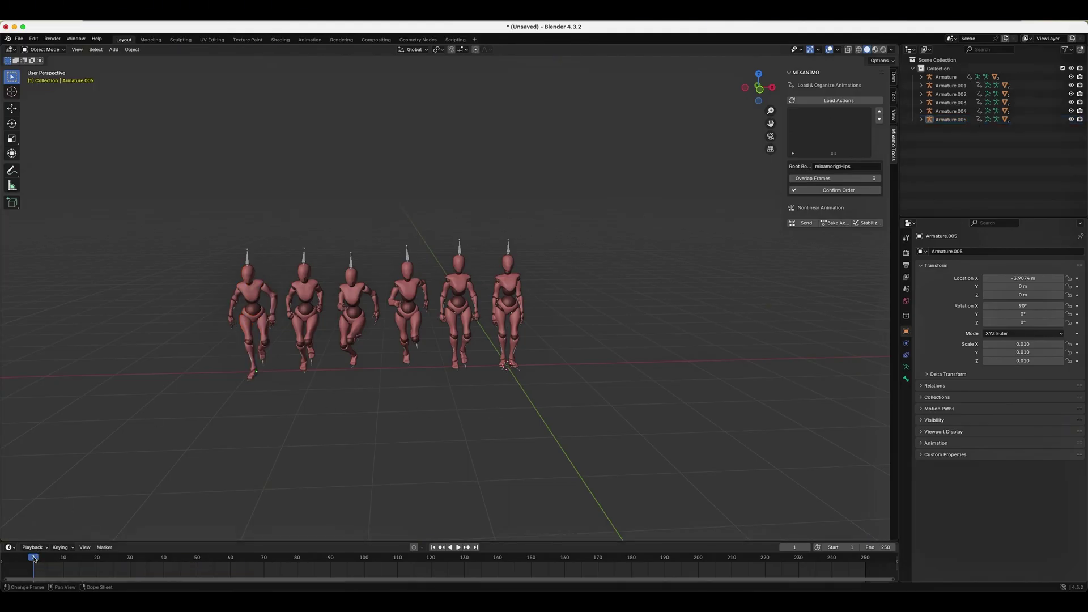
{"action": "mouse_move", "coordinate": [35, 557]}
{"action": "left_mouse_down"}
{"action": "mouse_move", "coordinate": [204, 559]}
{"action": "mouse_move", "coordinate": [23, 552]}
{"action": "left_mouse_up"}
{"action": "middle_click_drag", "start_coordinate": [301, 291], "coordinate": [285, 292]}
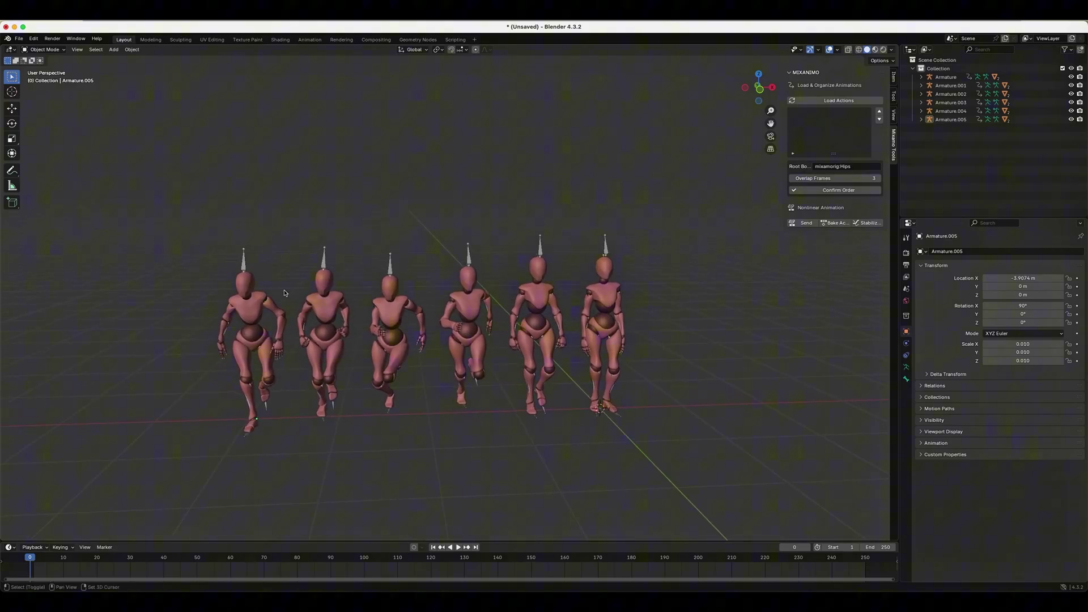
{"action": "left_click", "coordinate": [605, 247]}
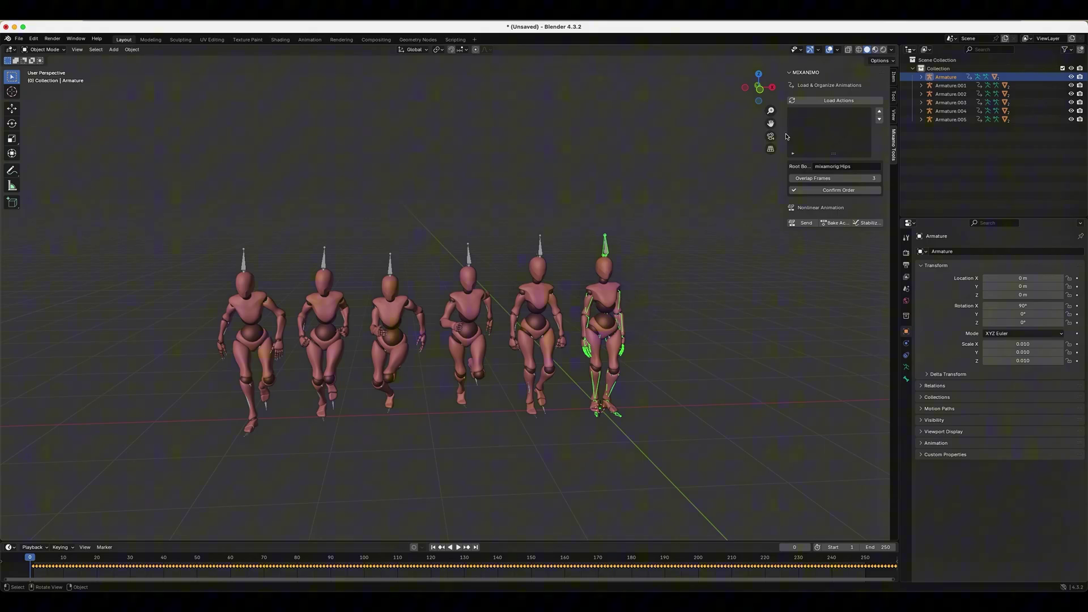
{"action": "left_click_drag", "start_coordinate": [783, 133], "coordinate": [733, 133]}
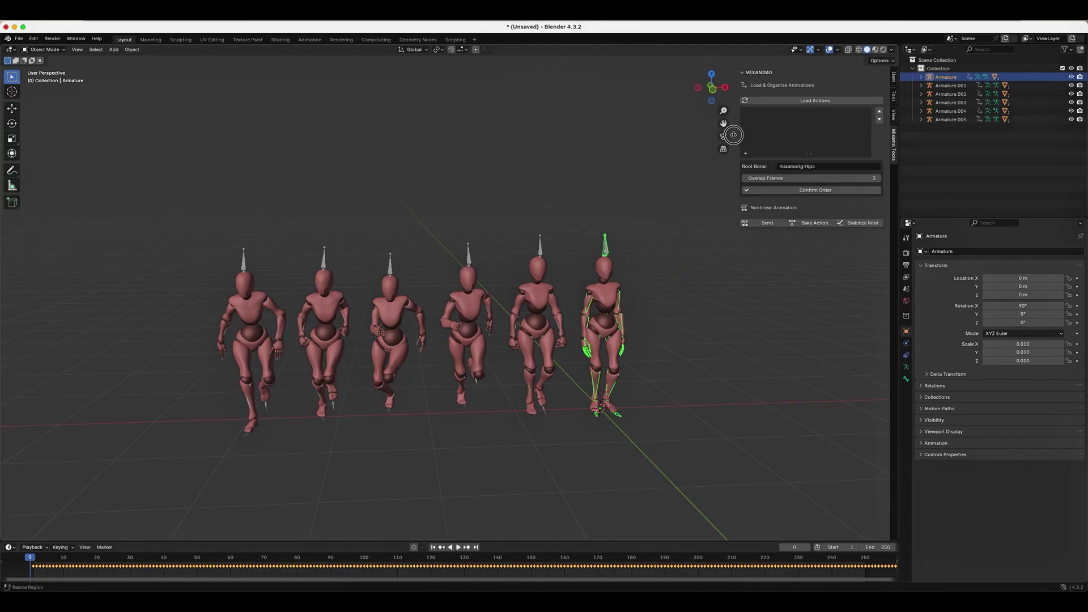
Load the six actions into the Mixanimo list and enlarge the list panel.
{"action": "left_click", "coordinate": [570, 219]}
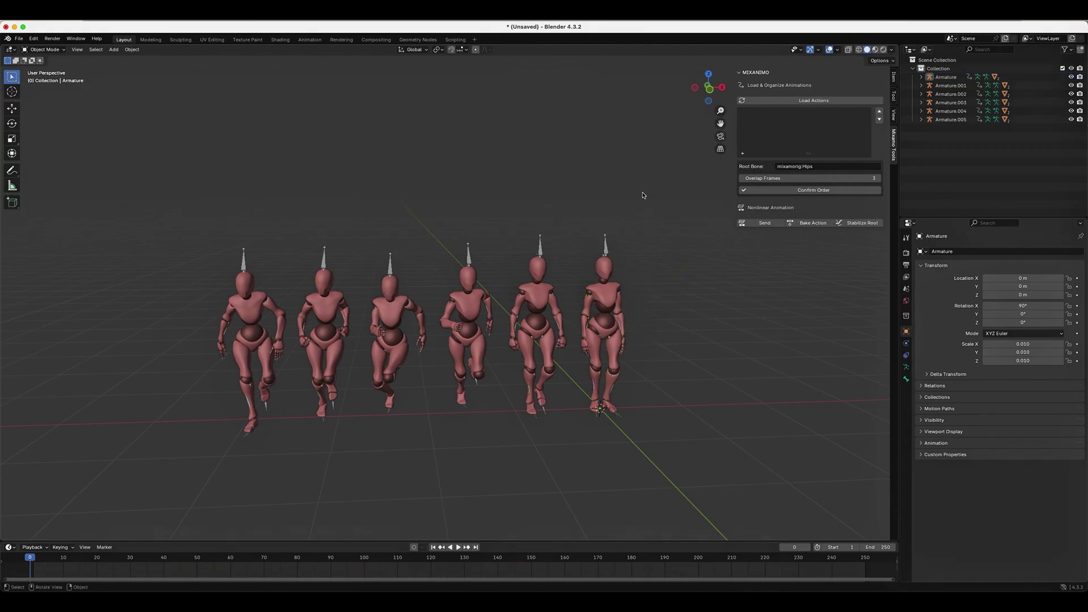
{"action": "left_click", "coordinate": [813, 102]}
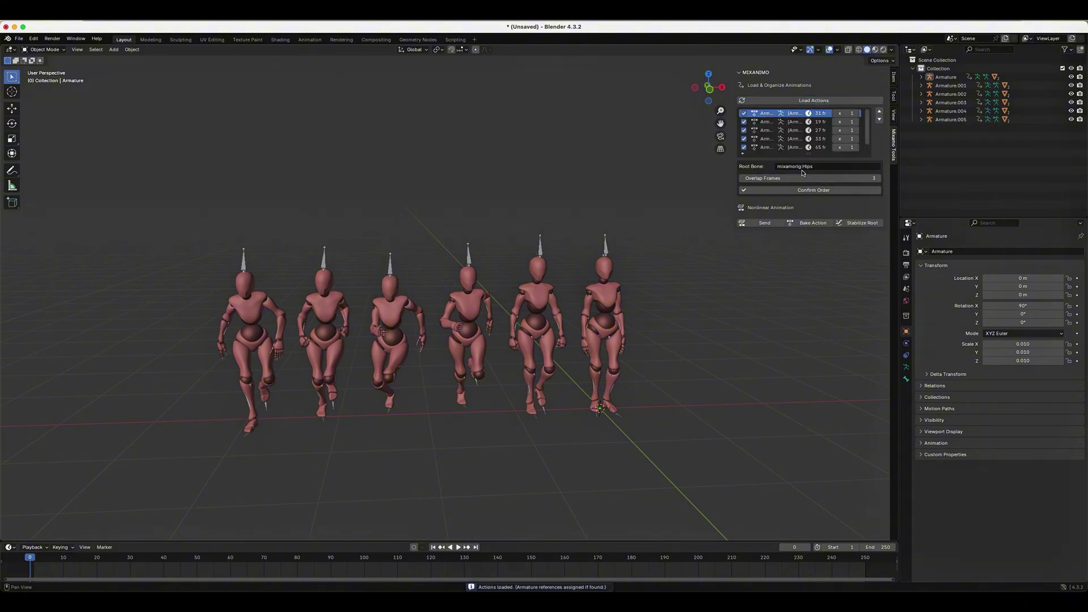
{"action": "left_click_drag", "start_coordinate": [807, 155], "coordinate": [807, 291]}
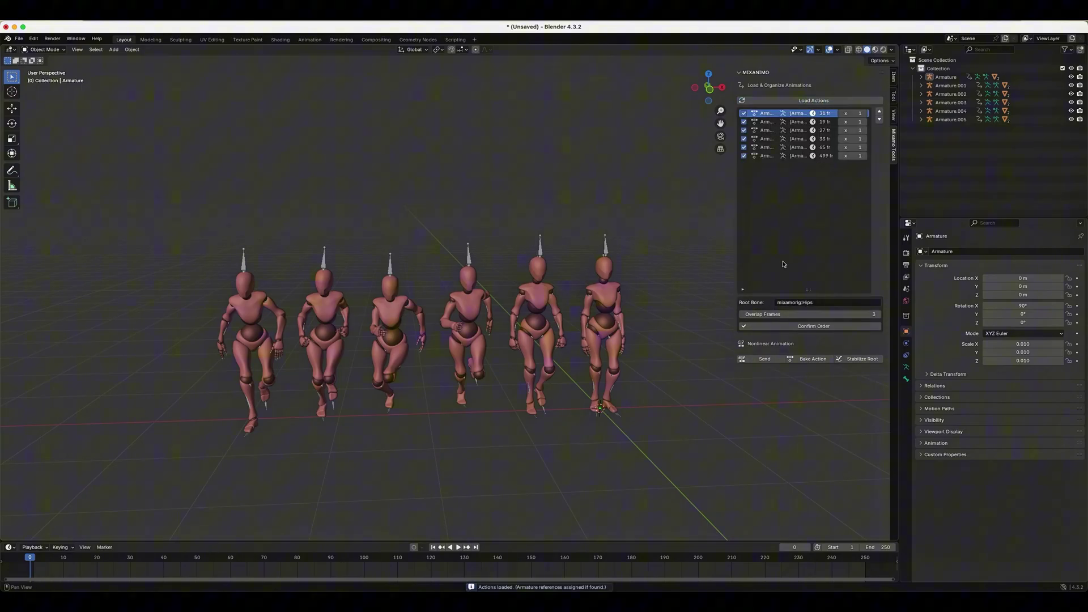
{"action": "left_click_drag", "start_coordinate": [735, 199], "coordinate": [702, 196]}
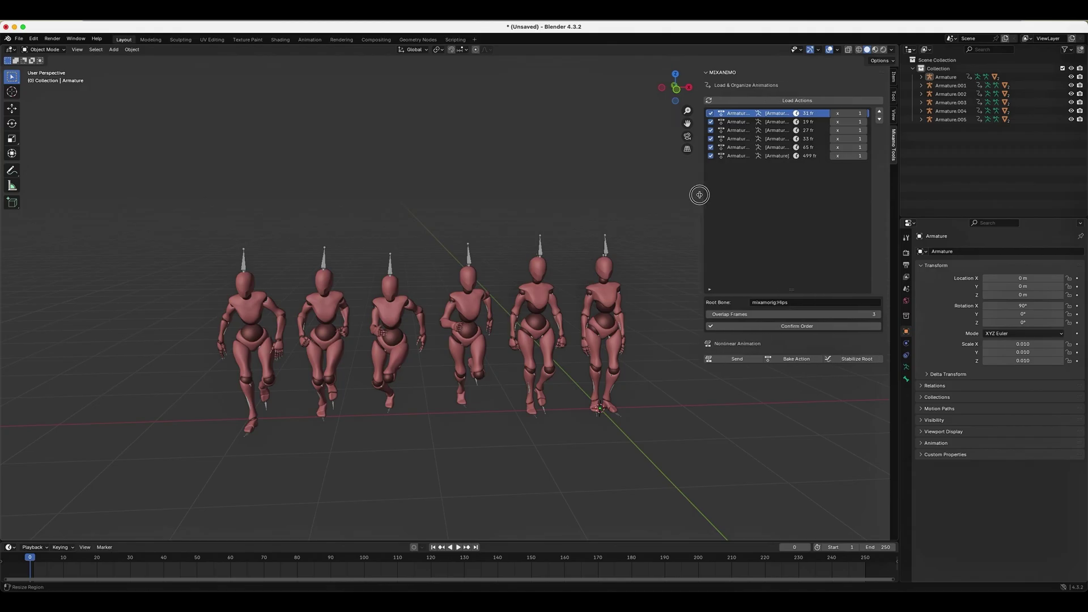
Check the 19-, 27-, 33- and 65-frame rows, then move the 499-frame action up.
{"action": "left_click", "coordinate": [778, 121]}
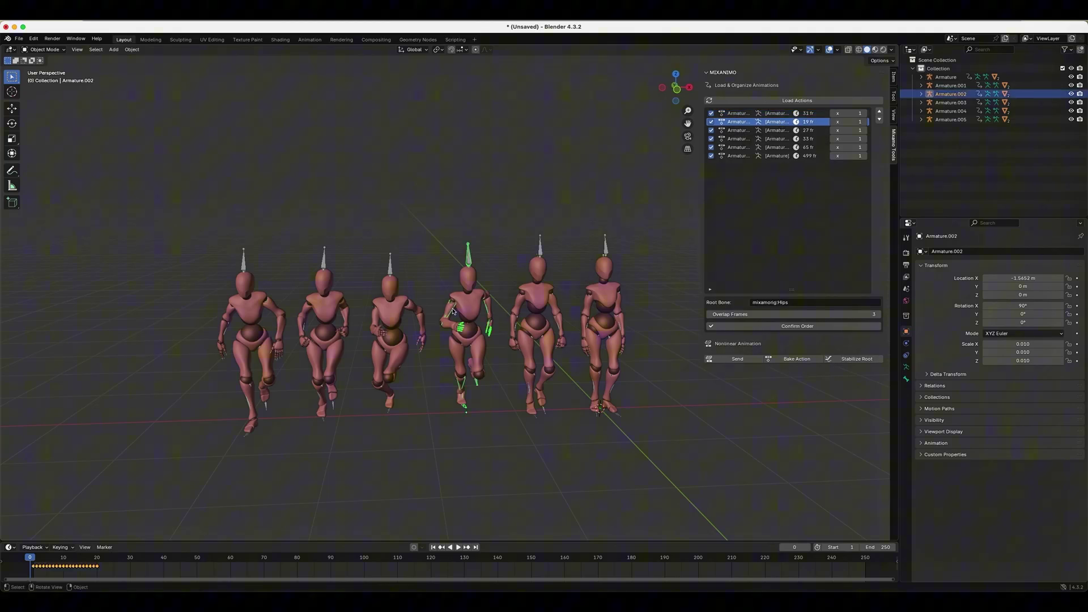
{"action": "left_click", "coordinate": [773, 131]}
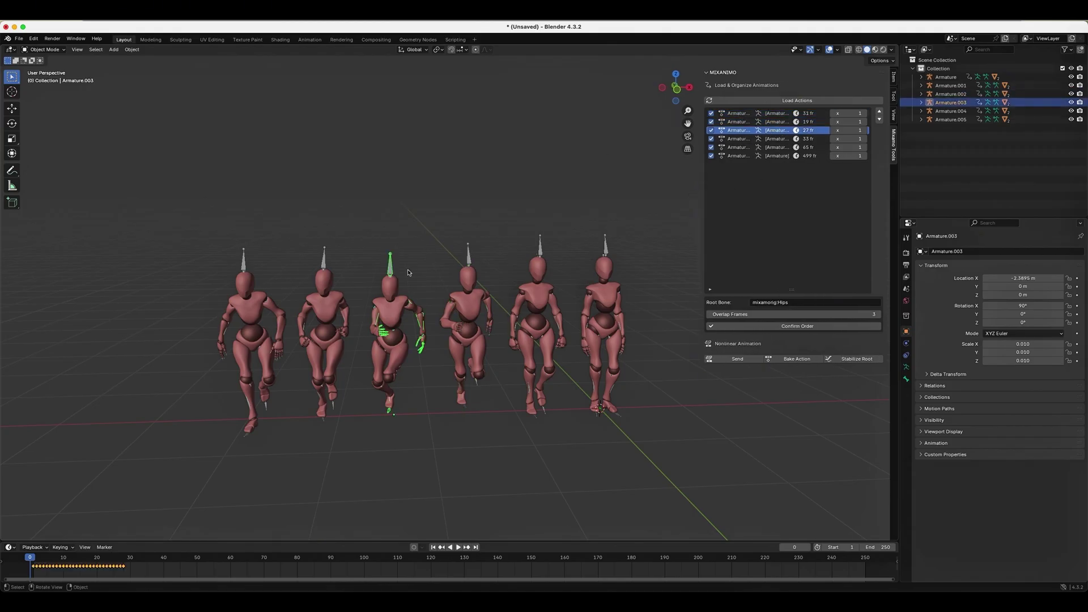
{"action": "left_click", "coordinate": [734, 138]}
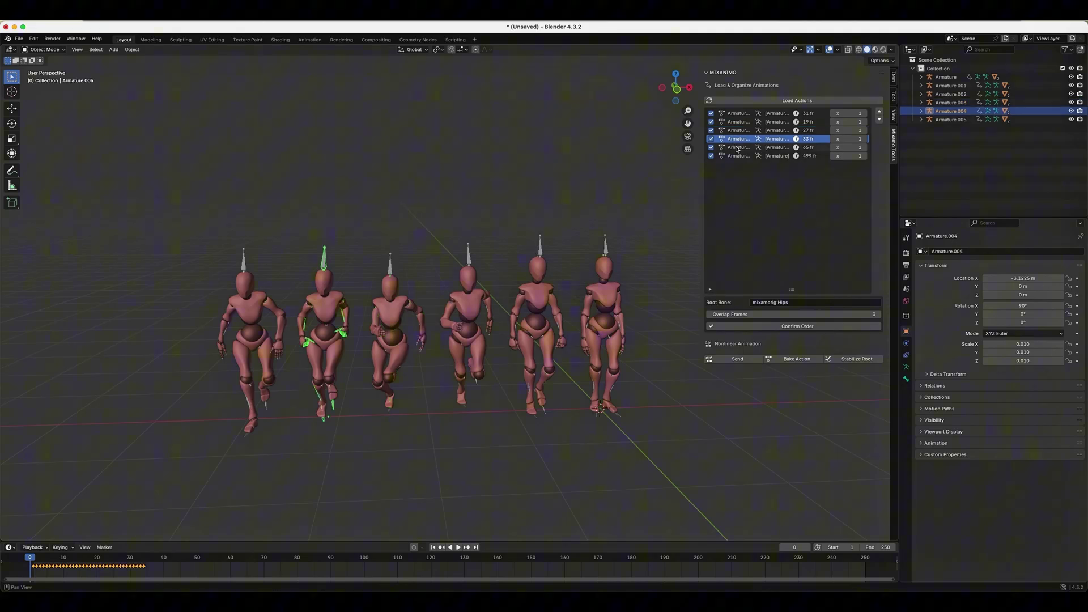
{"action": "left_click", "coordinate": [748, 147]}
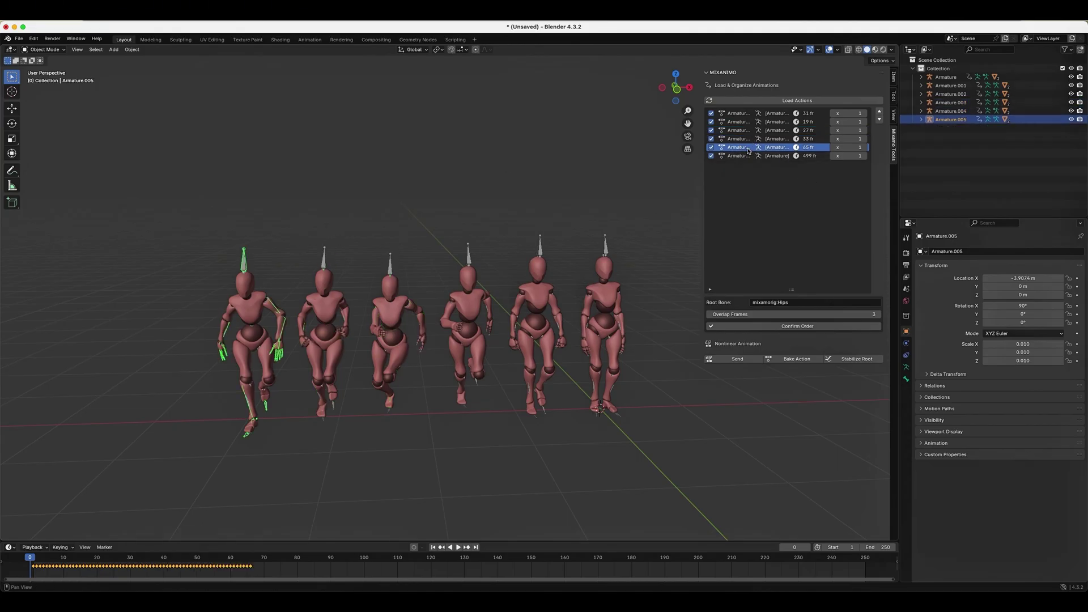
{"action": "left_click", "coordinate": [742, 157]}
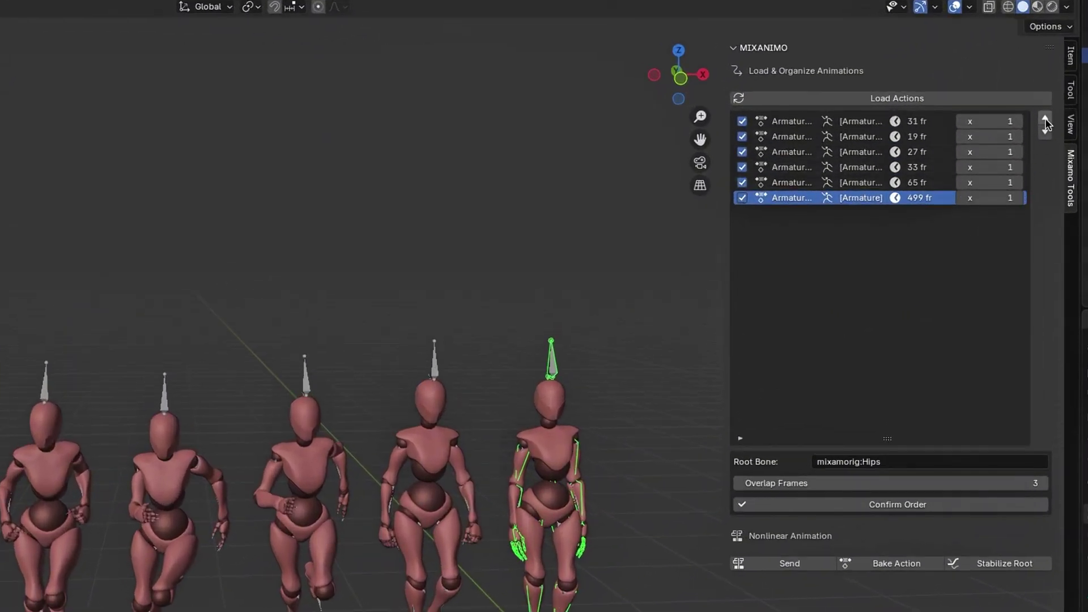
{"action": "left_click", "coordinate": [1045, 117]}
{"action": "left_click", "coordinate": [1045, 117]}
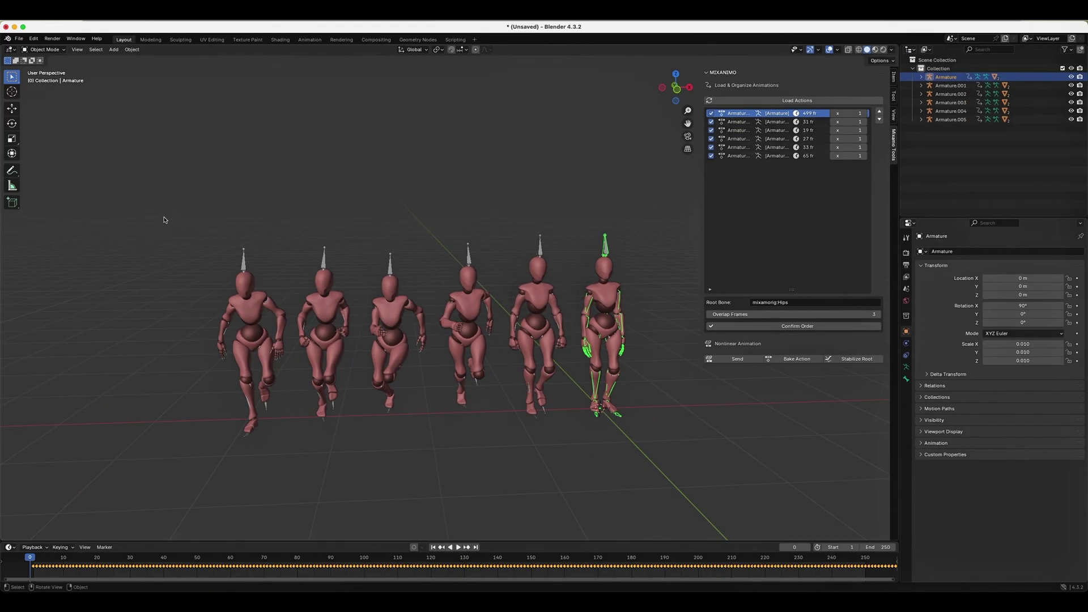
Box-select the five left armatures and delete them.
{"action": "left_click_drag", "start_coordinate": [165, 219], "coordinate": [570, 476]}
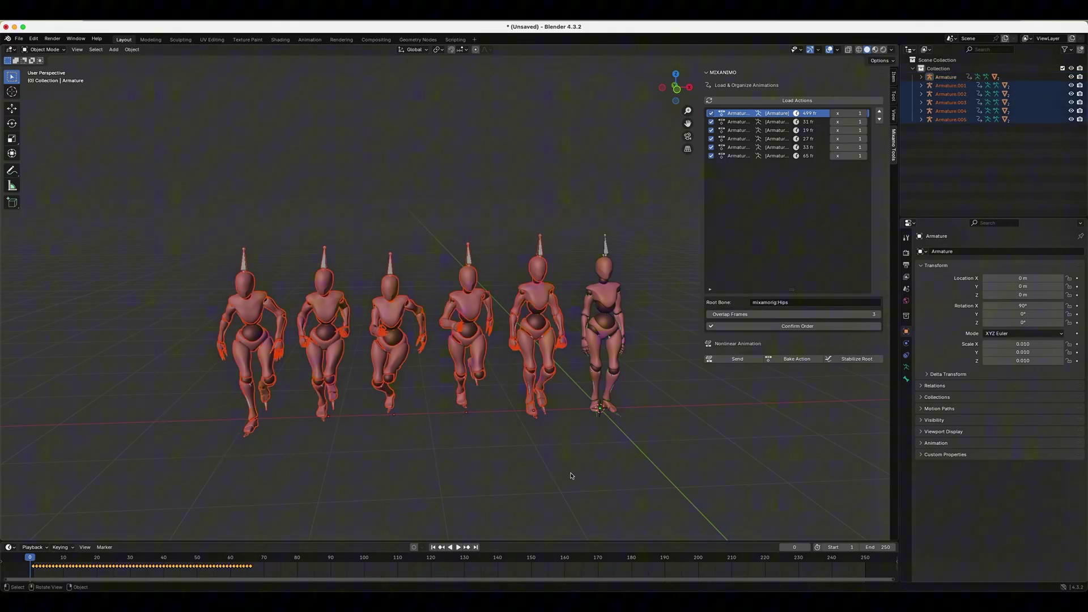
{"action": "key", "text": "x"}
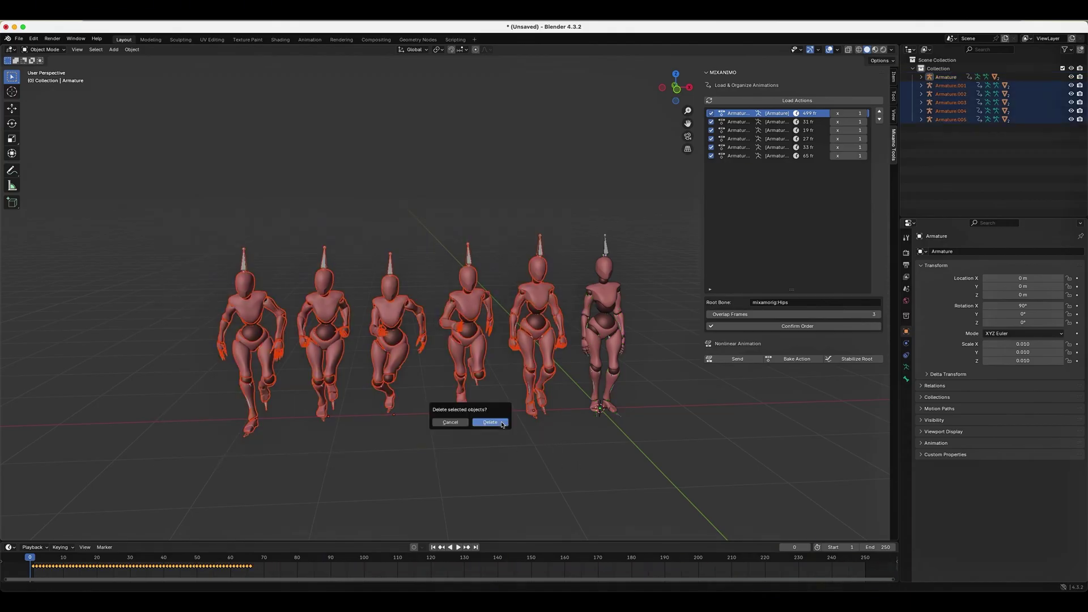
{"action": "left_click", "coordinate": [501, 424]}
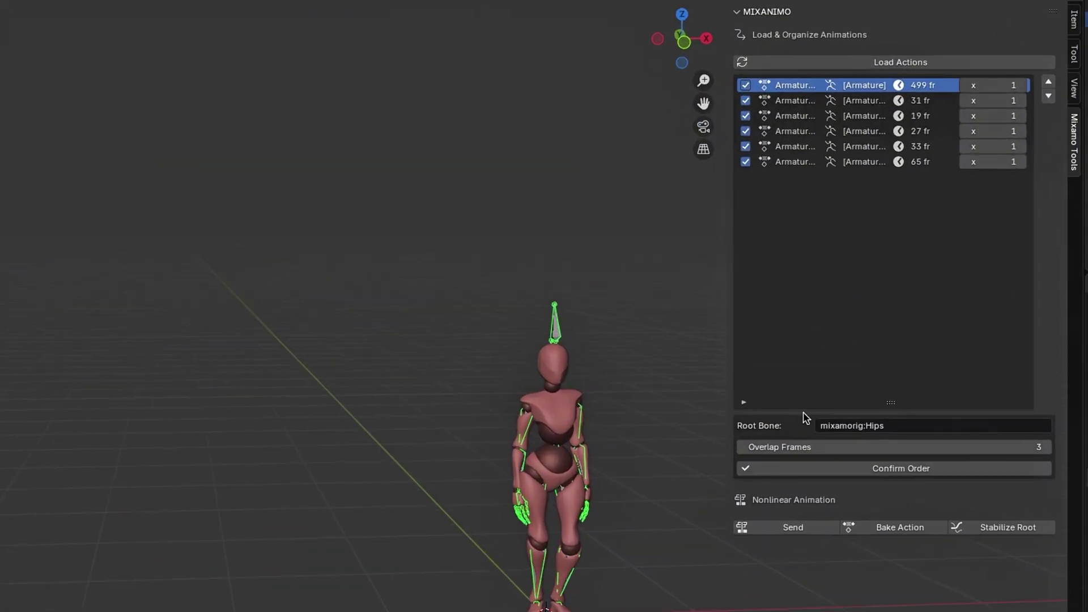
Confirm the action order, send all six as timeline tracks, and enlarge the timeline.
{"action": "left_click", "coordinate": [891, 473]}
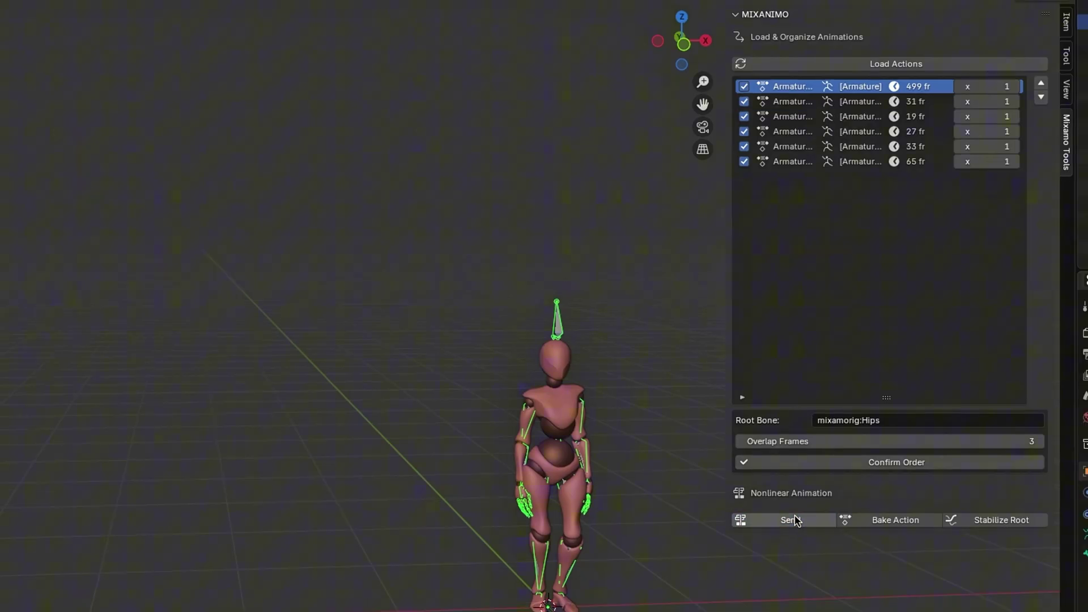
{"action": "left_click", "coordinate": [795, 520]}
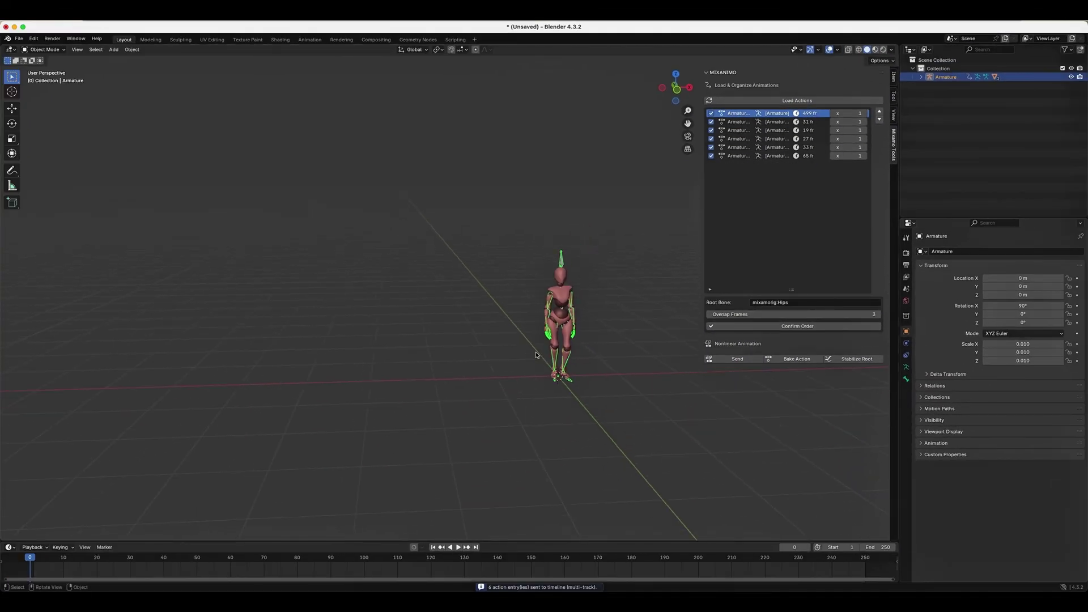
{"action": "middle_click_drag", "start_coordinate": [508, 412], "coordinate": [555, 356]}
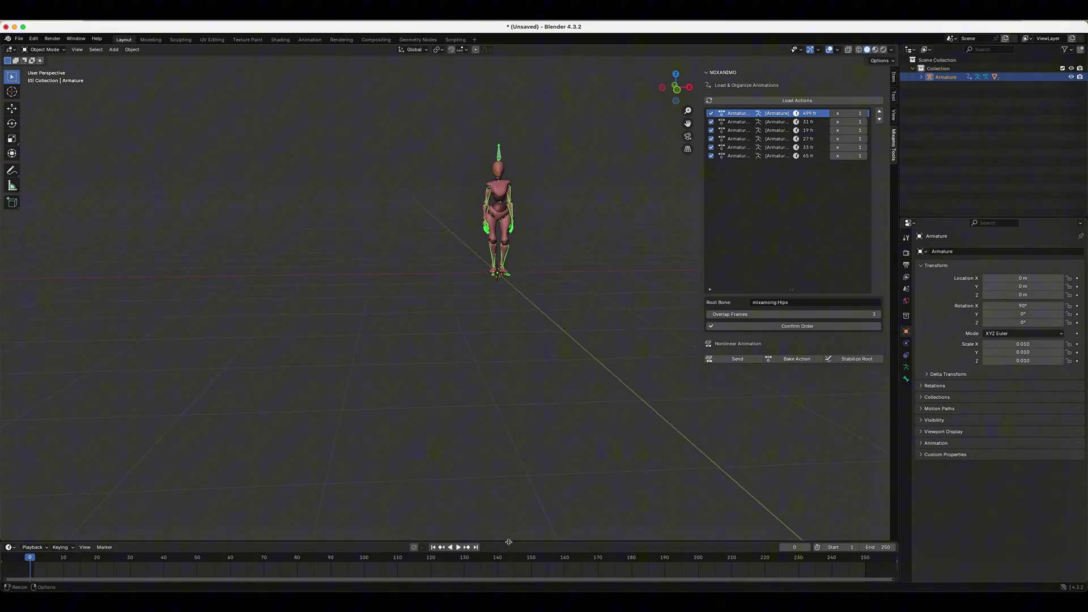
{"action": "left_click_drag", "start_coordinate": [509, 542], "coordinate": [513, 376]}
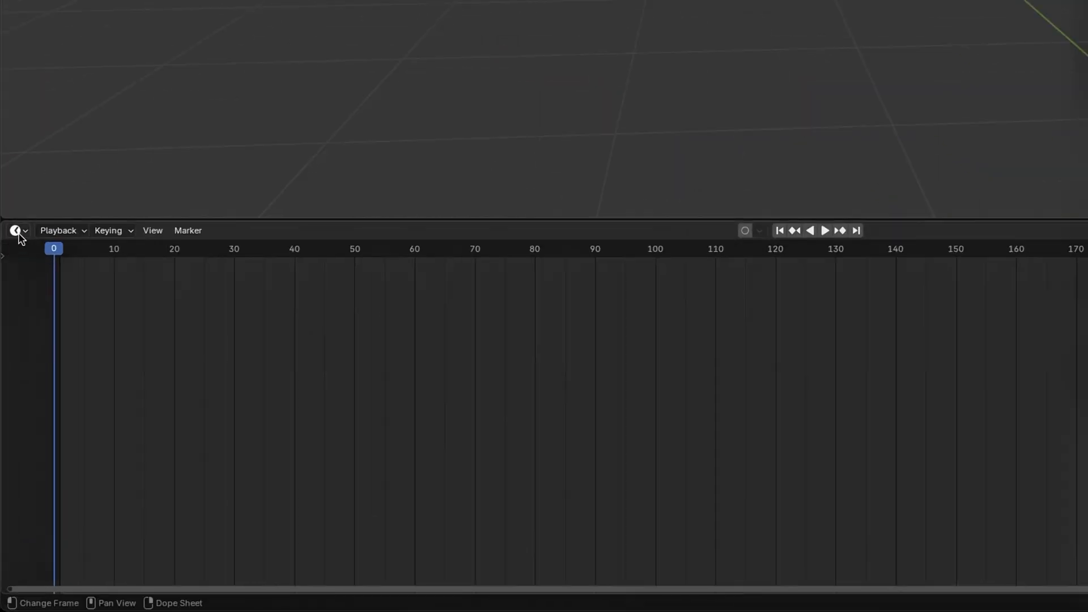
Turn the timeline into the Nonlinear Animation editor and play the combined sequence.
{"action": "left_click", "coordinate": [11, 379]}
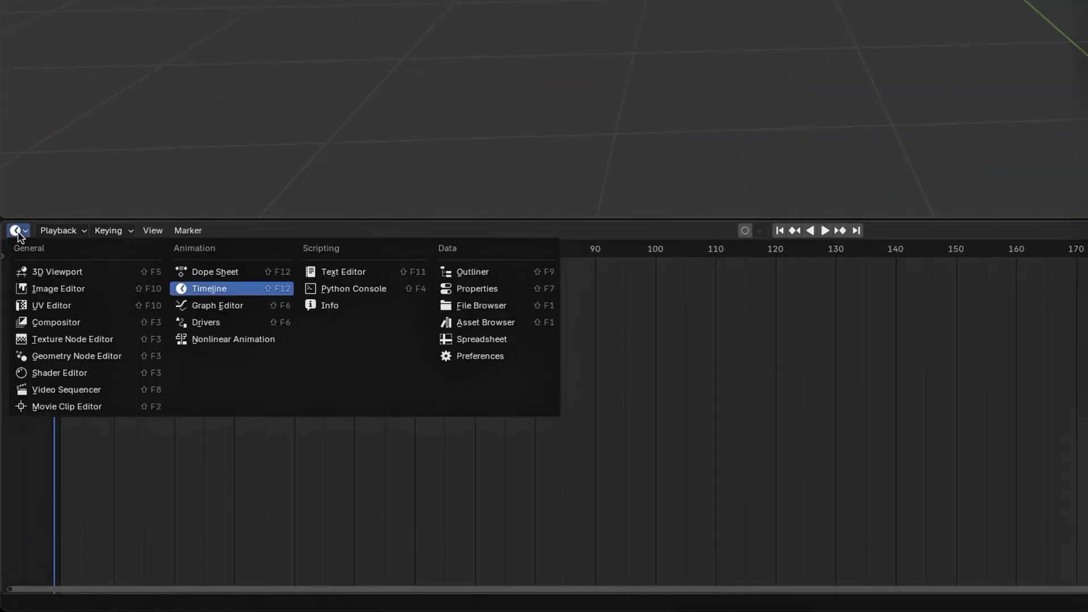
{"action": "left_click", "coordinate": [215, 340]}
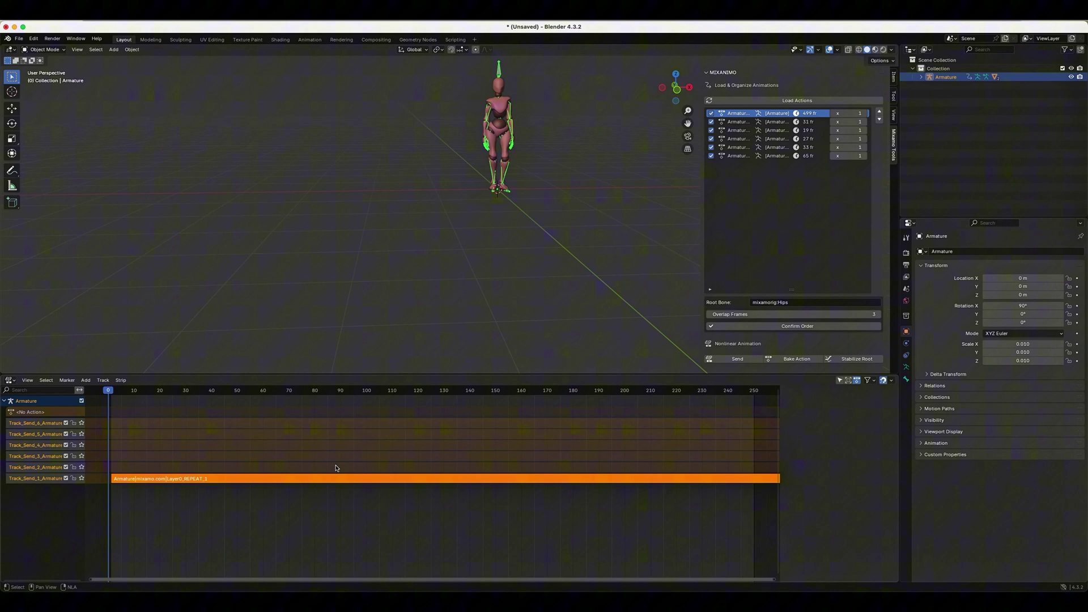
{"action": "scroll", "coordinate": [431, 460], "scroll_direction": "right", "scroll_amount": 8}
{"action": "scroll", "coordinate": [425, 457], "scroll_direction": "right", "scroll_amount": 3}
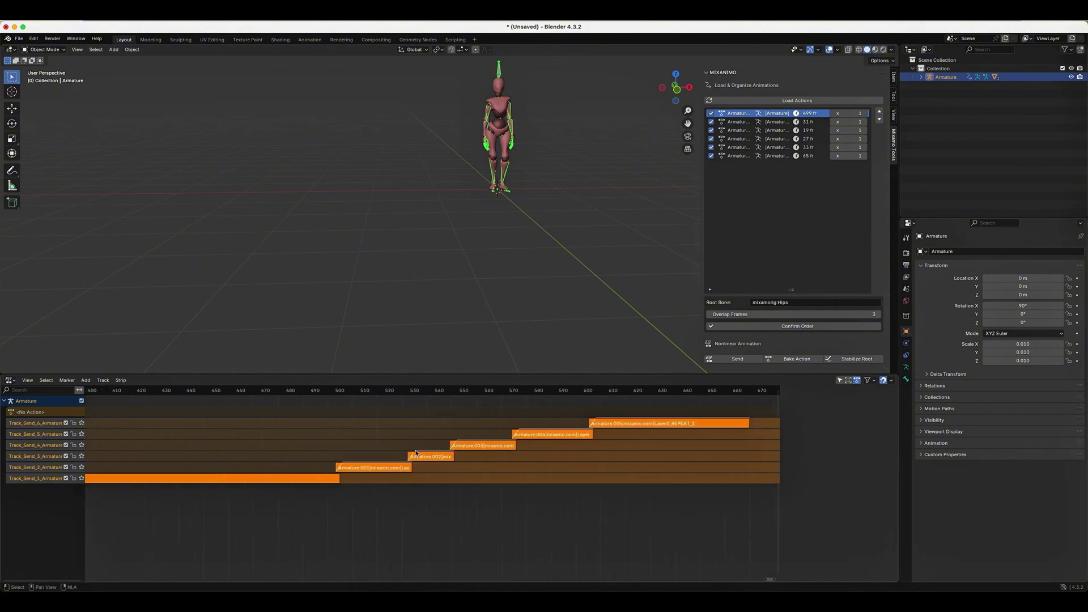
{"action": "scroll", "coordinate": [416, 454], "scroll_direction": "right", "scroll_amount": 3}
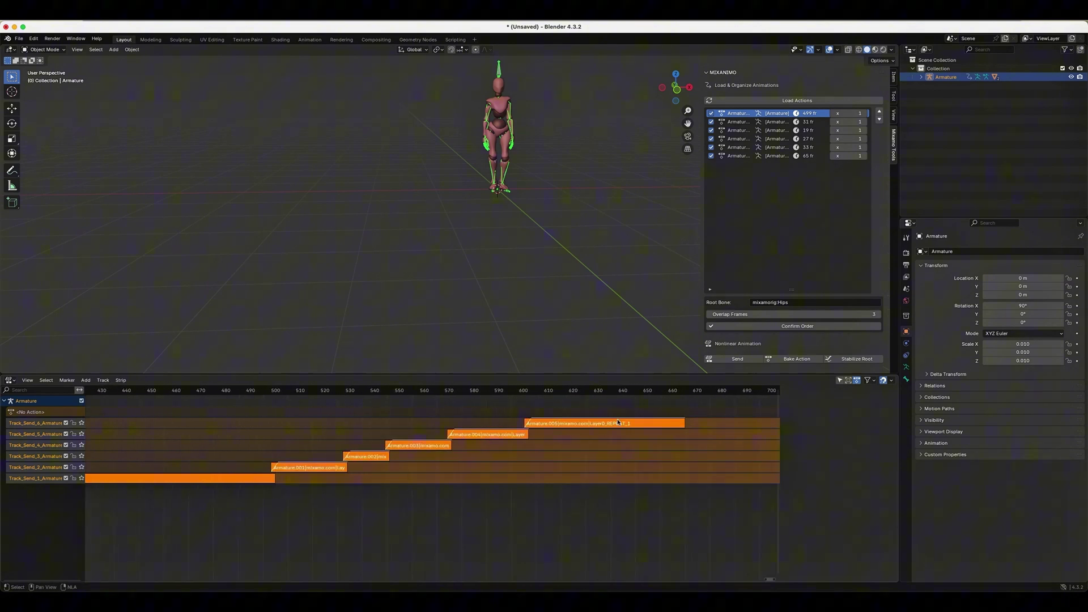
{"action": "scroll", "coordinate": [486, 478], "scroll_direction": "up", "scroll_amount": 1}
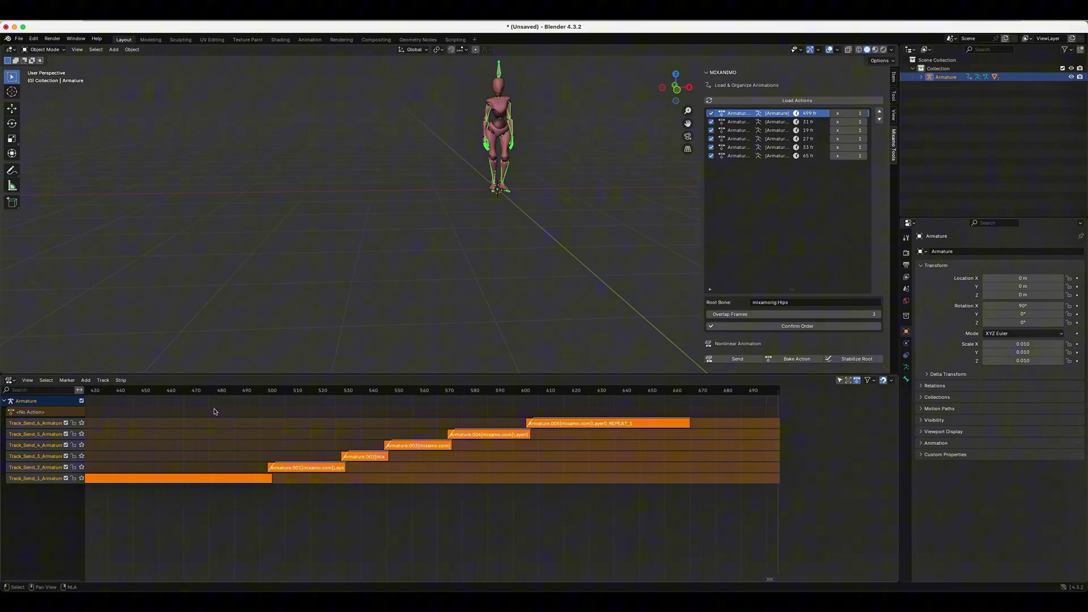
{"action": "scroll", "coordinate": [309, 457], "scroll_direction": "right", "scroll_amount": 3}
{"action": "key", "text": "space"}
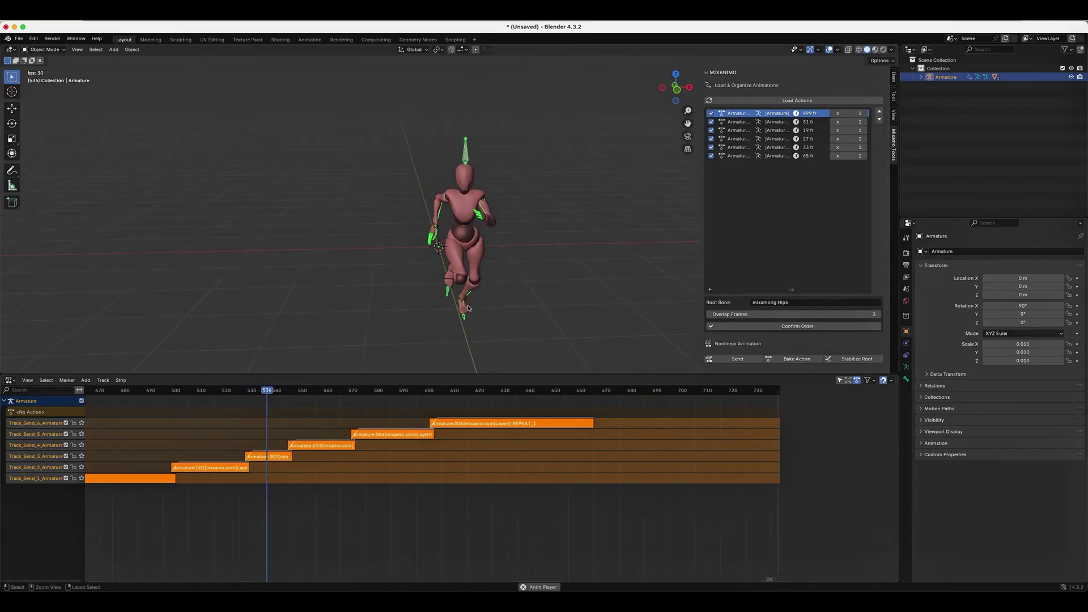
{"action": "scroll", "coordinate": [468, 308], "scroll_direction": "down", "scroll_amount": 3}
{"action": "scroll", "coordinate": [467, 309], "scroll_direction": "down", "scroll_amount": 3}
{"action": "scroll", "coordinate": [468, 310], "scroll_direction": "down", "scroll_amount": 2}
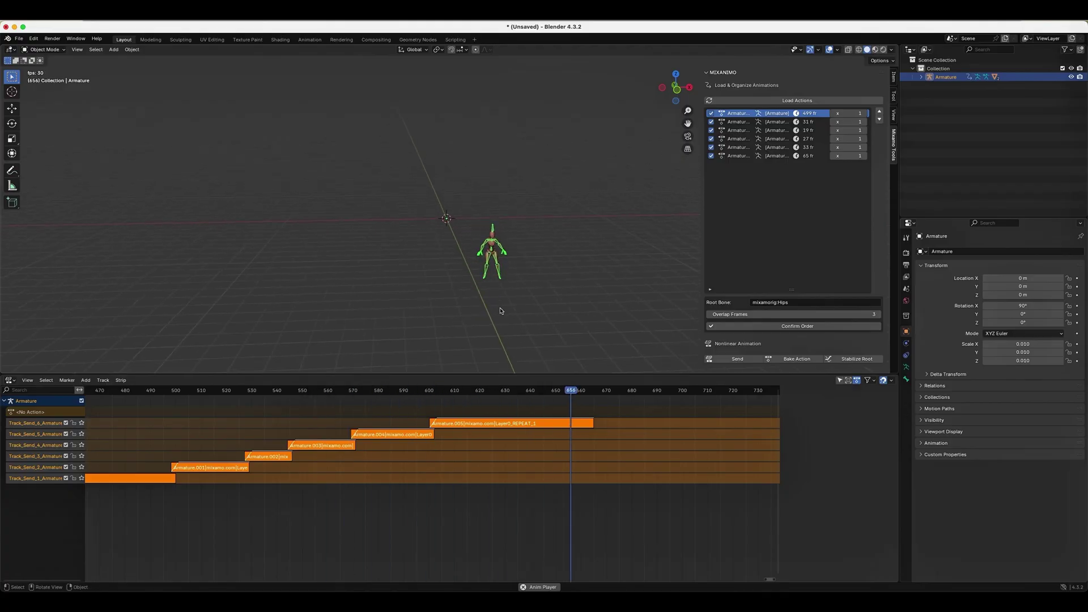
Scrub through the staggered strips, widen the panel, and select the armature.
{"action": "left_click_drag", "start_coordinate": [159, 391], "coordinate": [430, 398]}
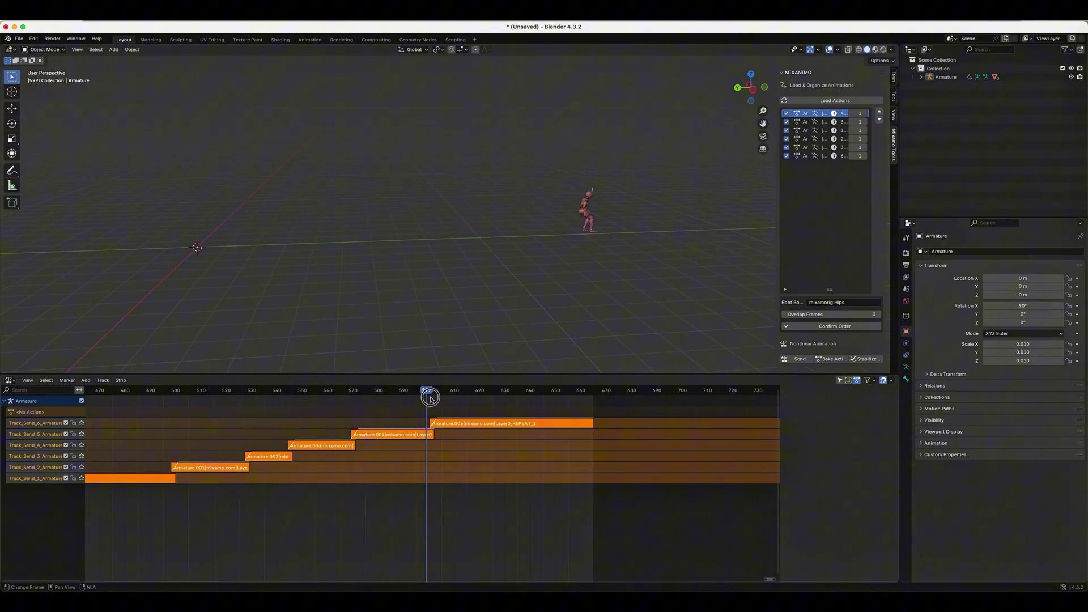
{"action": "mouse_move", "coordinate": [430, 399]}
{"action": "left_mouse_down"}
{"action": "mouse_move", "coordinate": [594, 398]}
{"action": "mouse_move", "coordinate": [159, 410]}
{"action": "left_mouse_up"}
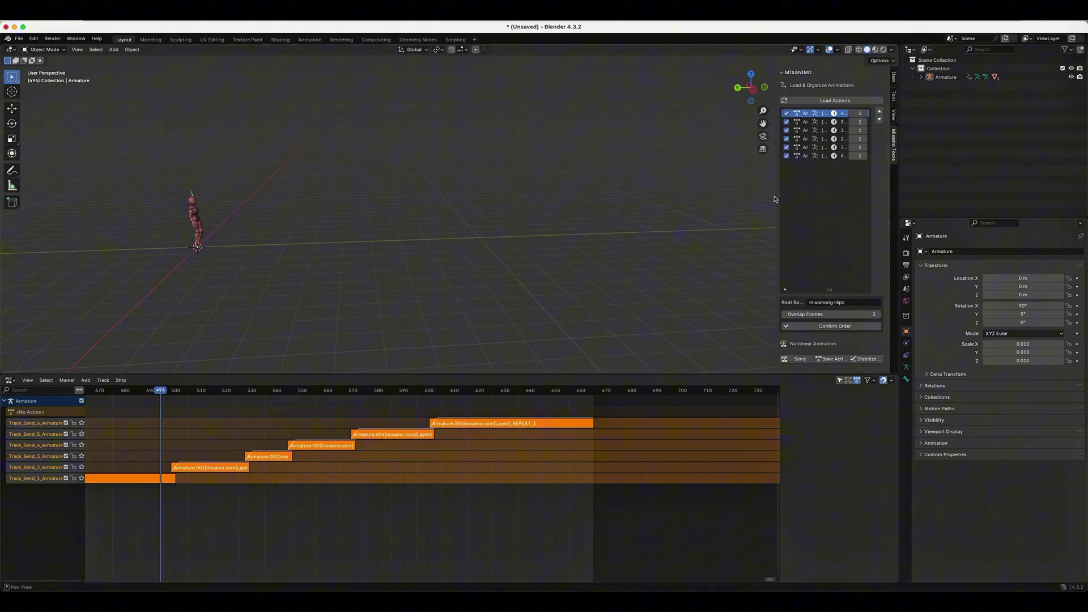
{"action": "left_click_drag", "start_coordinate": [776, 197], "coordinate": [712, 197]}
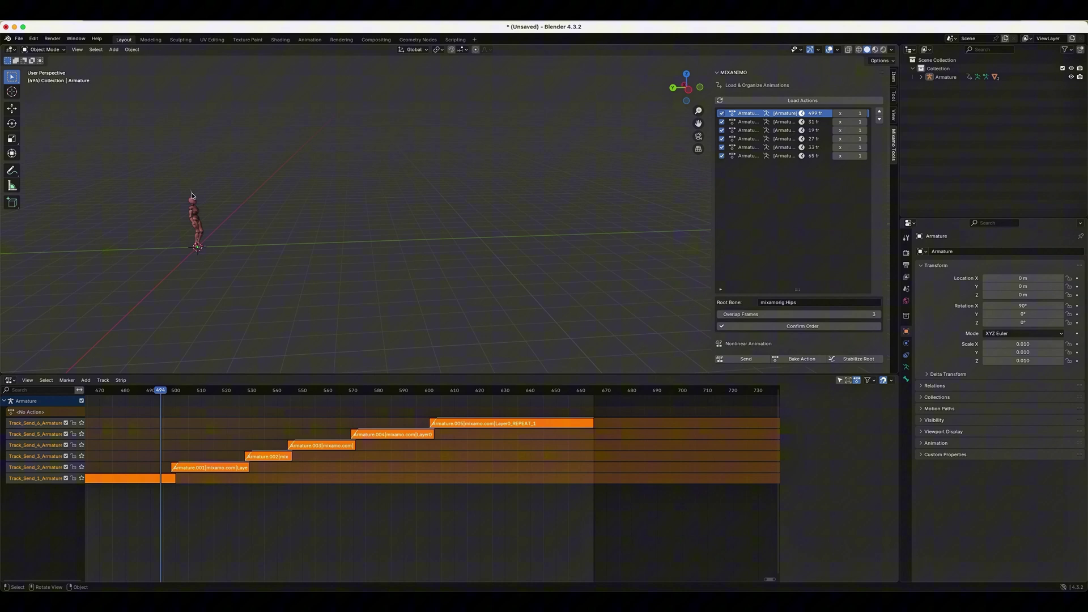
{"action": "left_click", "coordinate": [192, 197]}
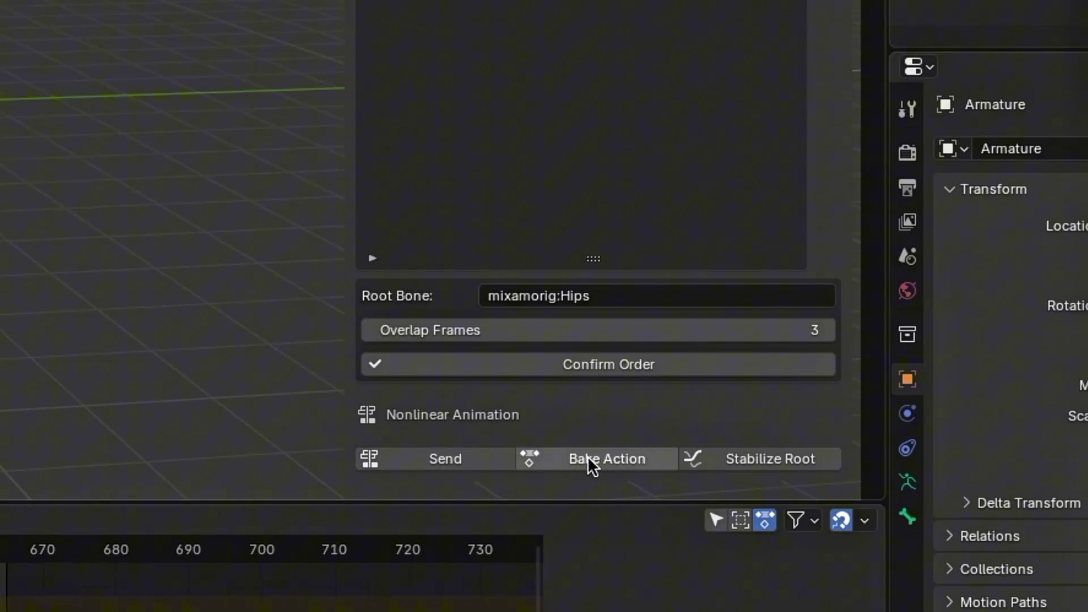
Bake frames 1–665 into one action, push it down, and select the original Track_Send strips.
{"action": "left_click", "coordinate": [629, 459]}
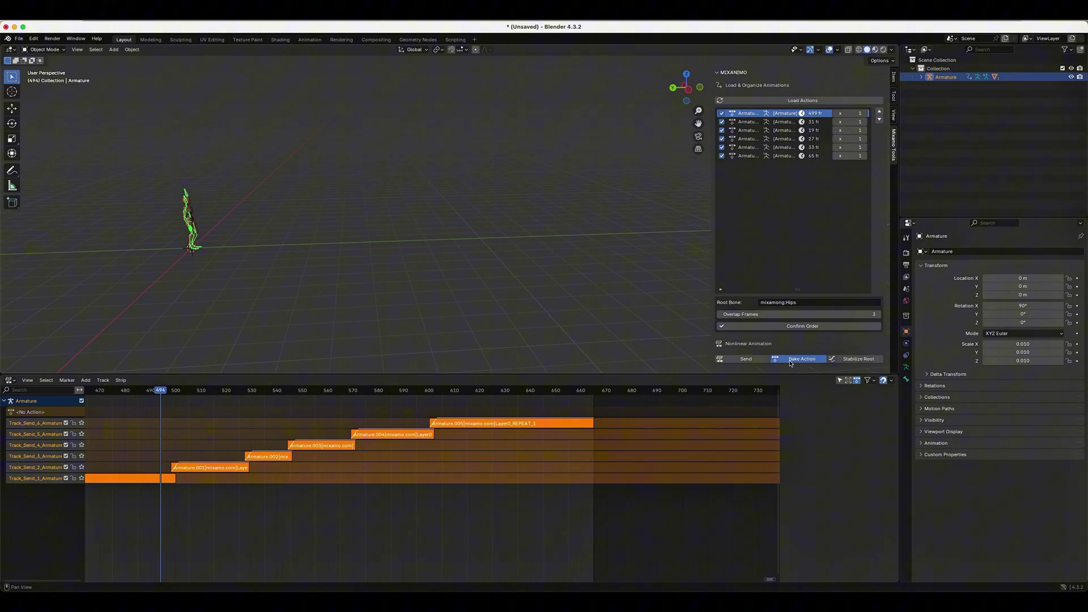
{"action": "left_click", "coordinate": [790, 362]}
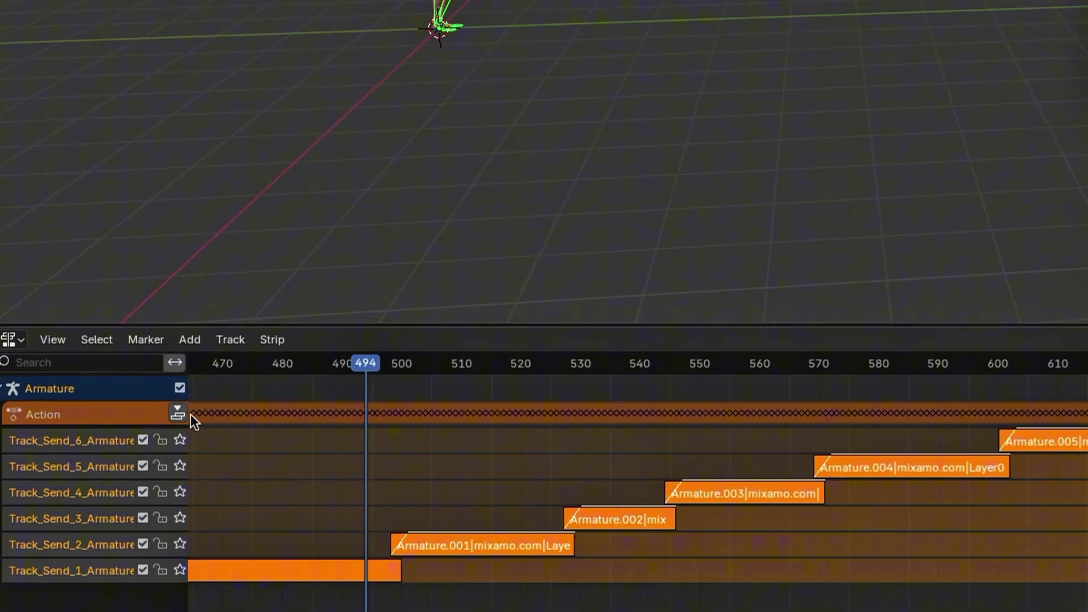
{"action": "left_click", "coordinate": [174, 413]}
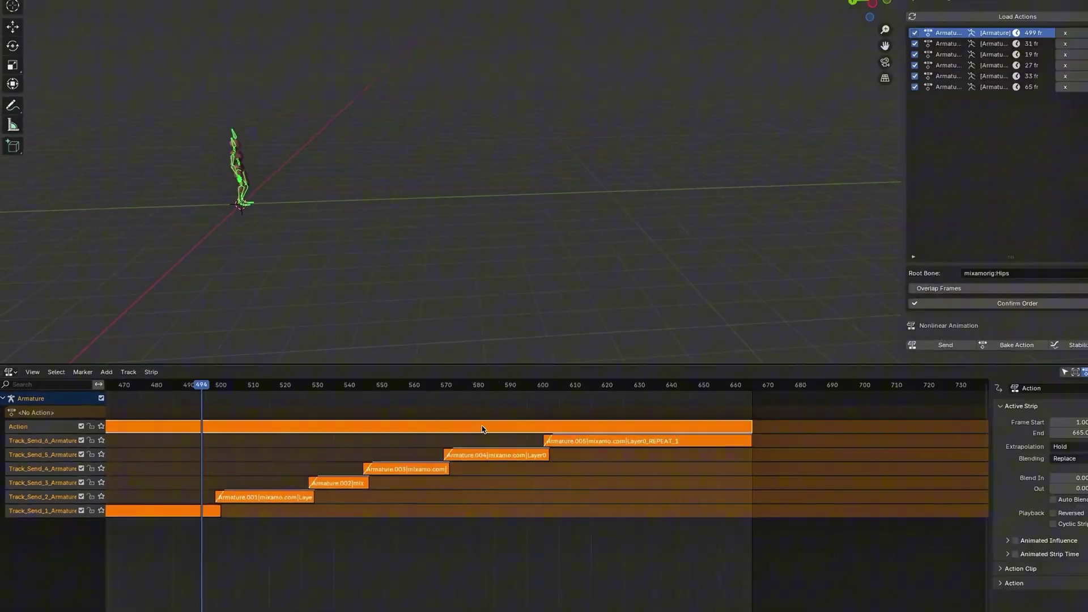
{"action": "left_click", "coordinate": [482, 429]}
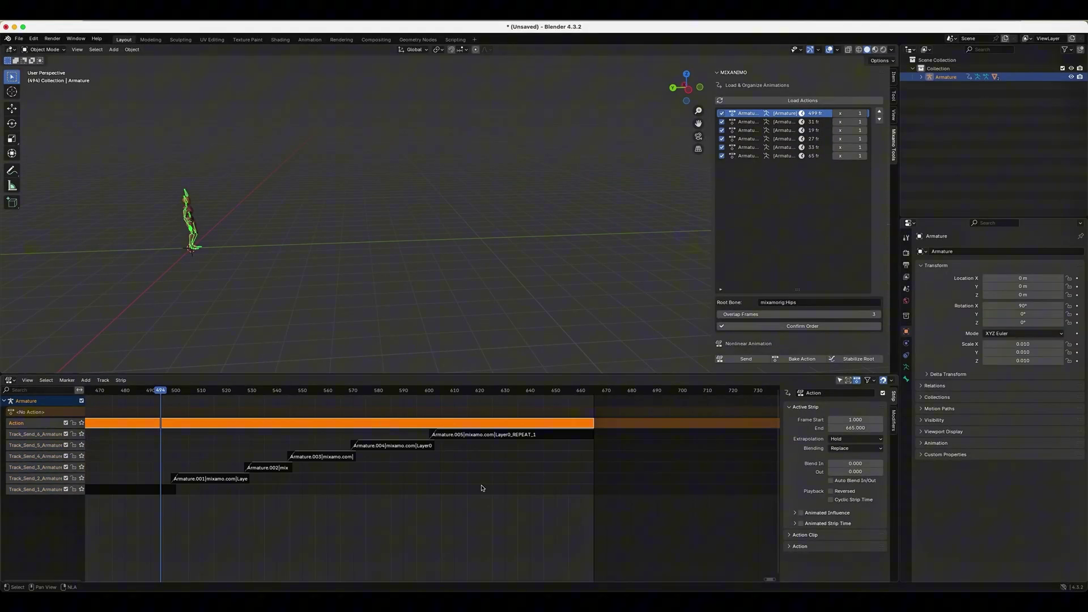
{"action": "left_click_drag", "start_coordinate": [571, 522], "coordinate": [141, 432]}
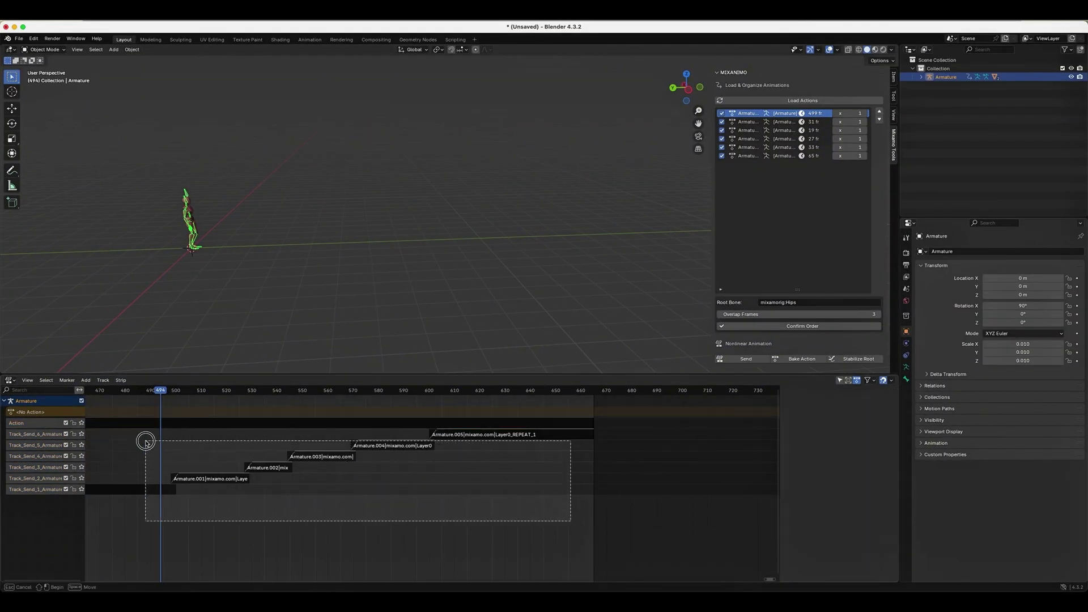
Delete the six original send strips and their empty tracks, then play the baked Action strip.
{"action": "key", "text": "x"}
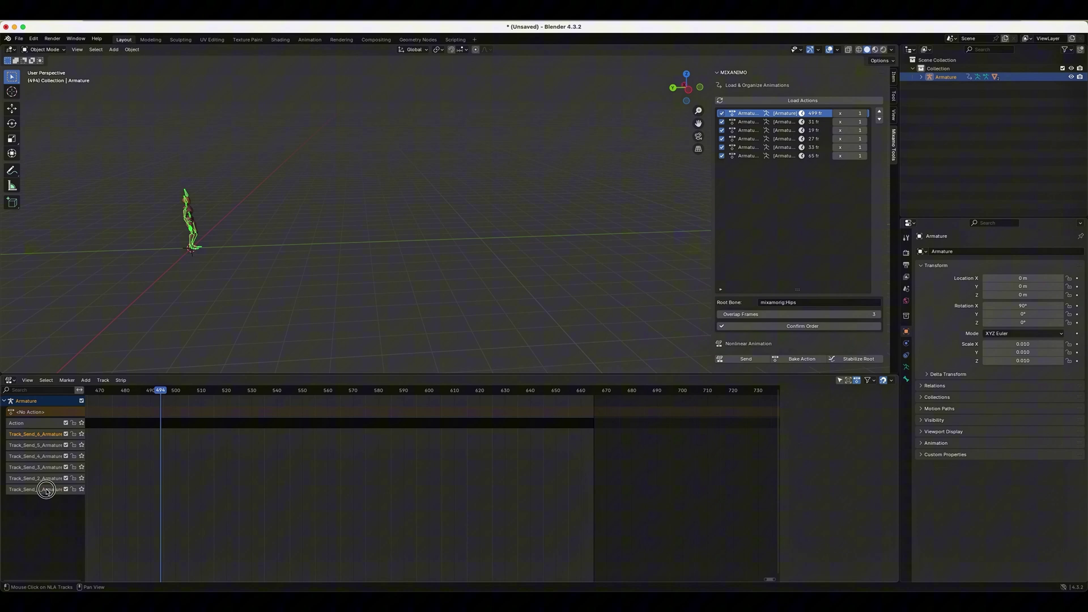
{"action": "key", "text": "x"}
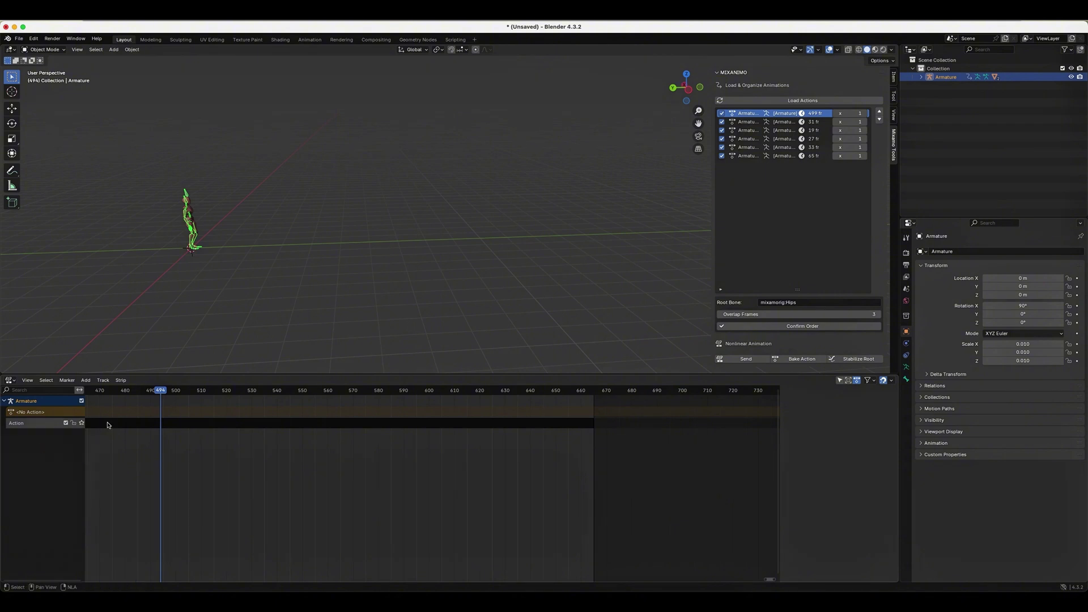
{"action": "left_click", "coordinate": [146, 423]}
{"action": "key", "text": "space"}
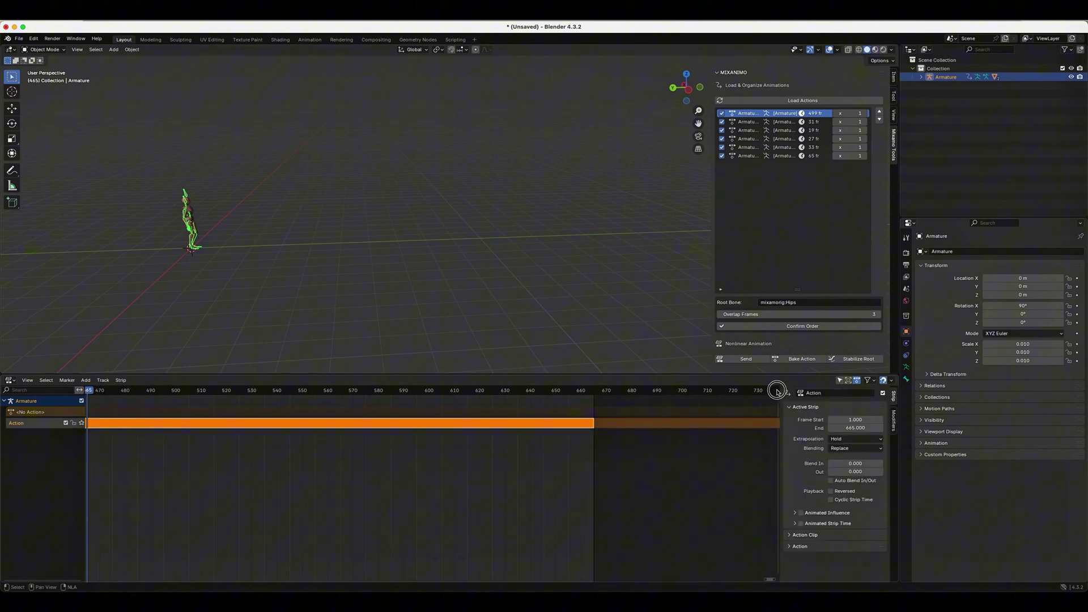
{"action": "middle_click_drag", "start_coordinate": [190, 332], "coordinate": [207, 317]}
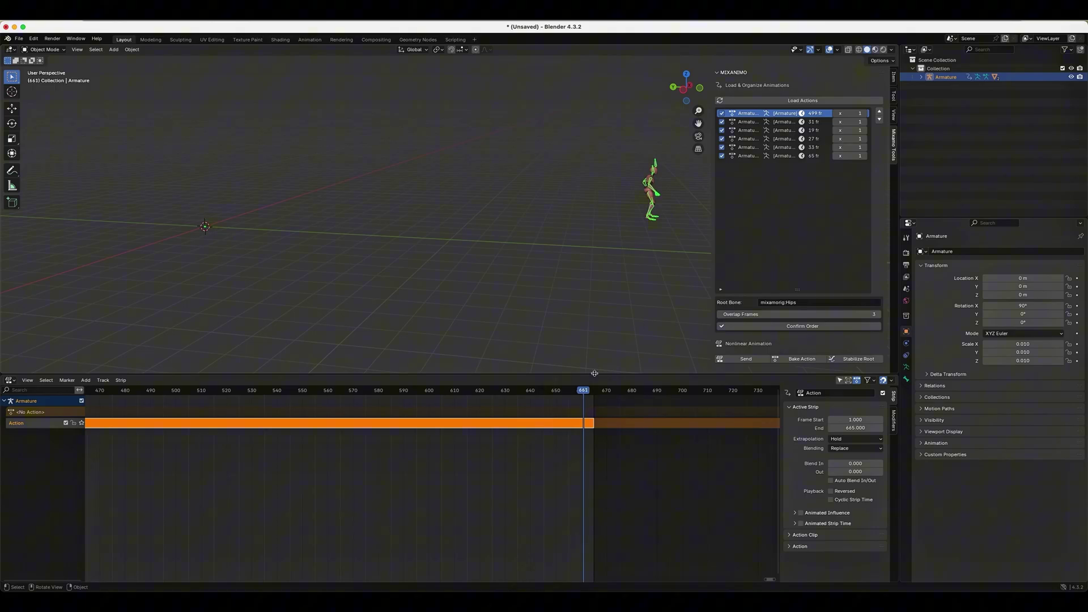
{"action": "middle_click_drag", "start_coordinate": [355, 210], "coordinate": [393, 213]}
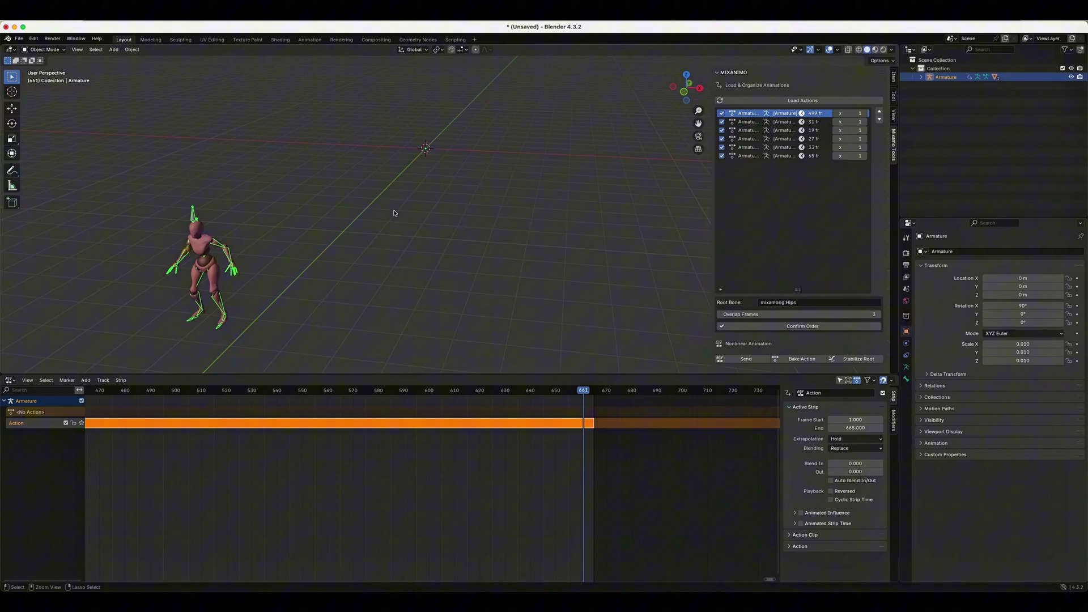
At frame 476, apply Stabilize Root to the baked Action strip in tweak mode and scrub to check.
{"action": "left_click", "coordinate": [115, 390]}
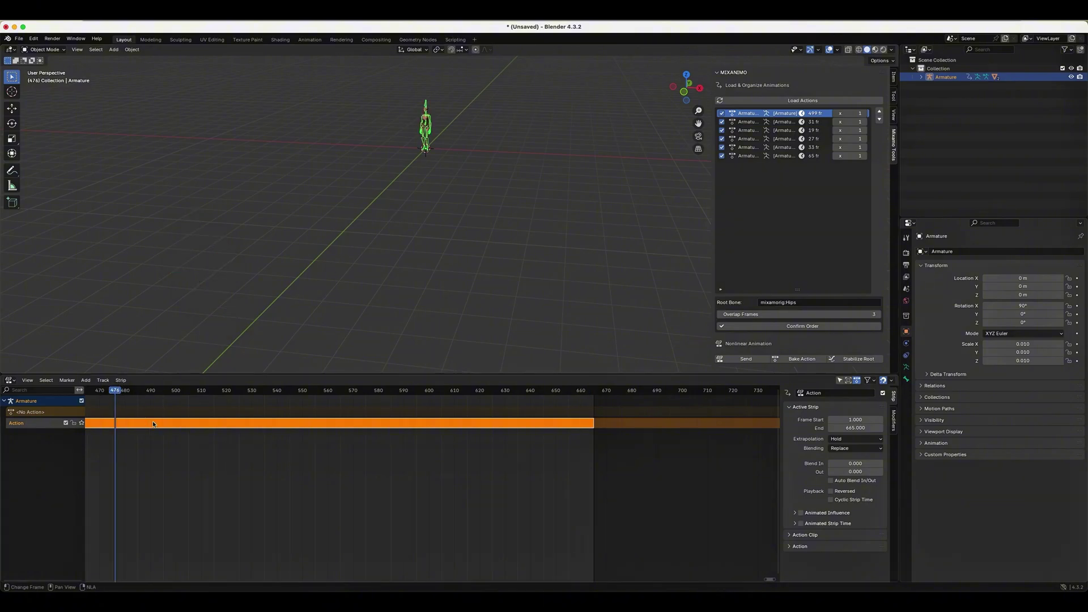
{"action": "scroll", "coordinate": [419, 112], "scroll_direction": "up", "scroll_amount": 3, "text": "shift"}
{"action": "scroll", "coordinate": [422, 118], "scroll_direction": "up", "scroll_amount": 4}
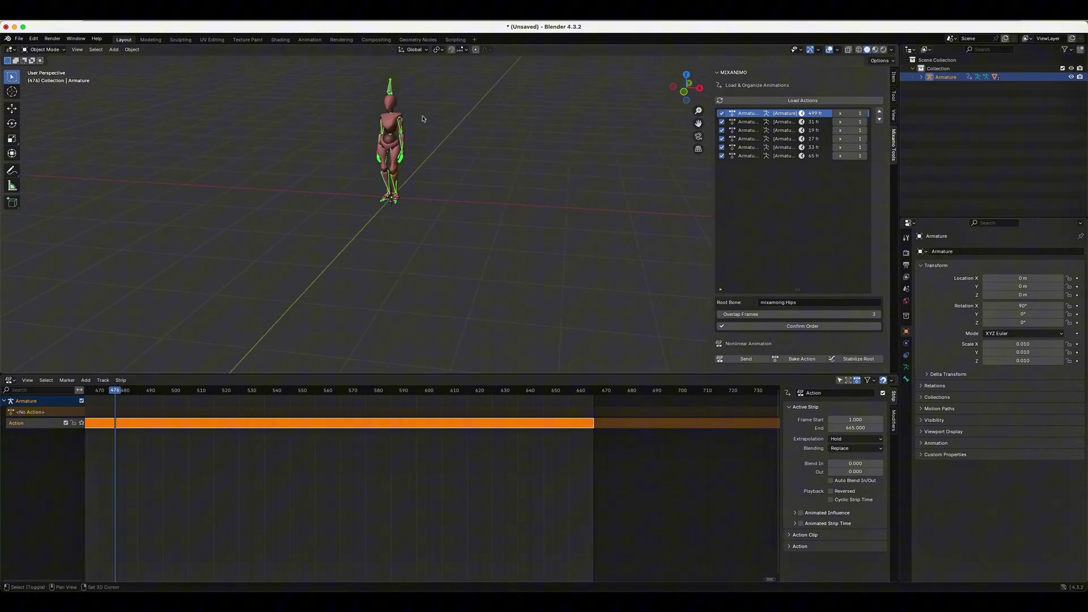
{"action": "scroll", "coordinate": [423, 118], "scroll_direction": "up", "scroll_amount": 2, "text": "shift"}
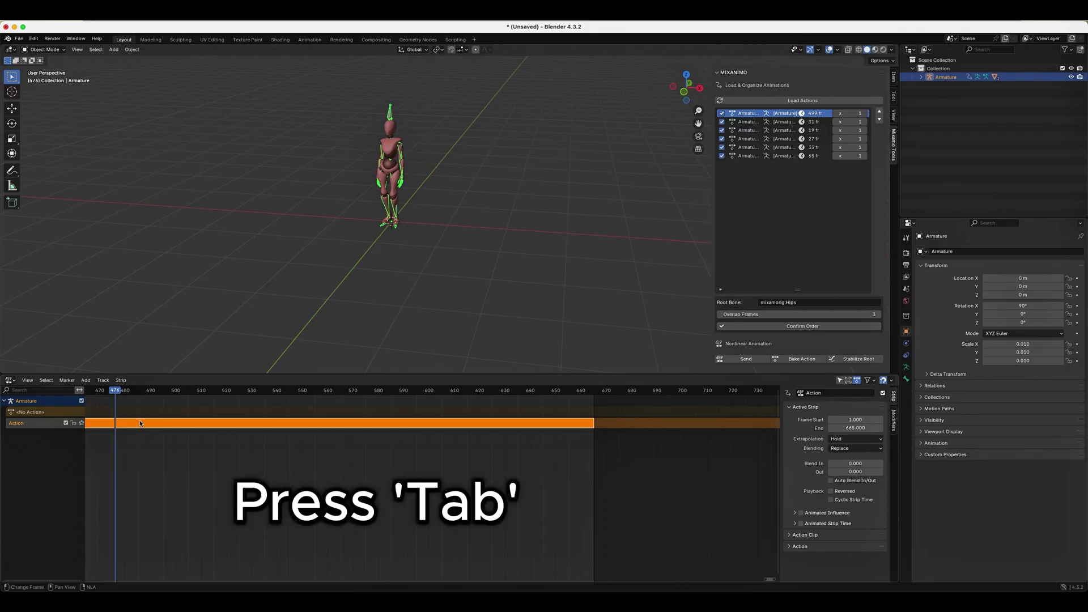
{"action": "key", "text": "Tab"}
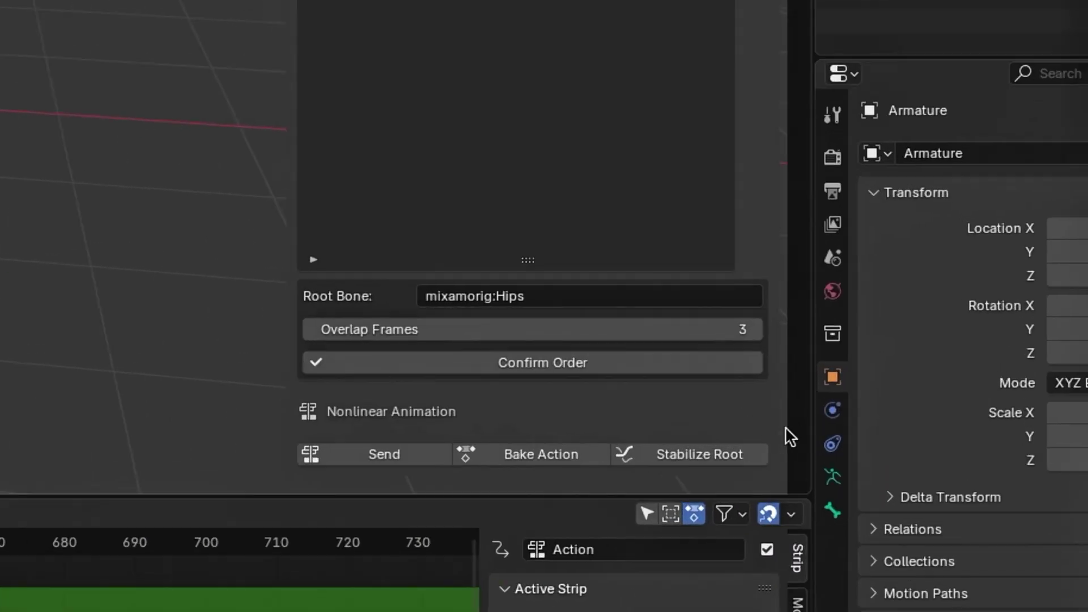
{"action": "left_click", "coordinate": [701, 451]}
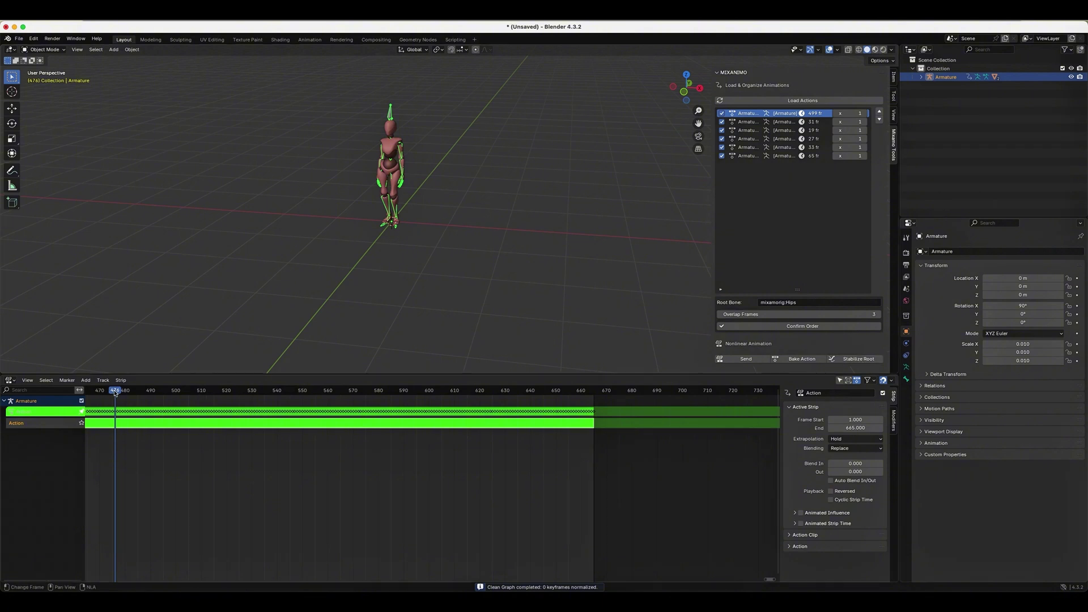
{"action": "left_click_drag", "start_coordinate": [114, 394], "coordinate": [321, 392]}
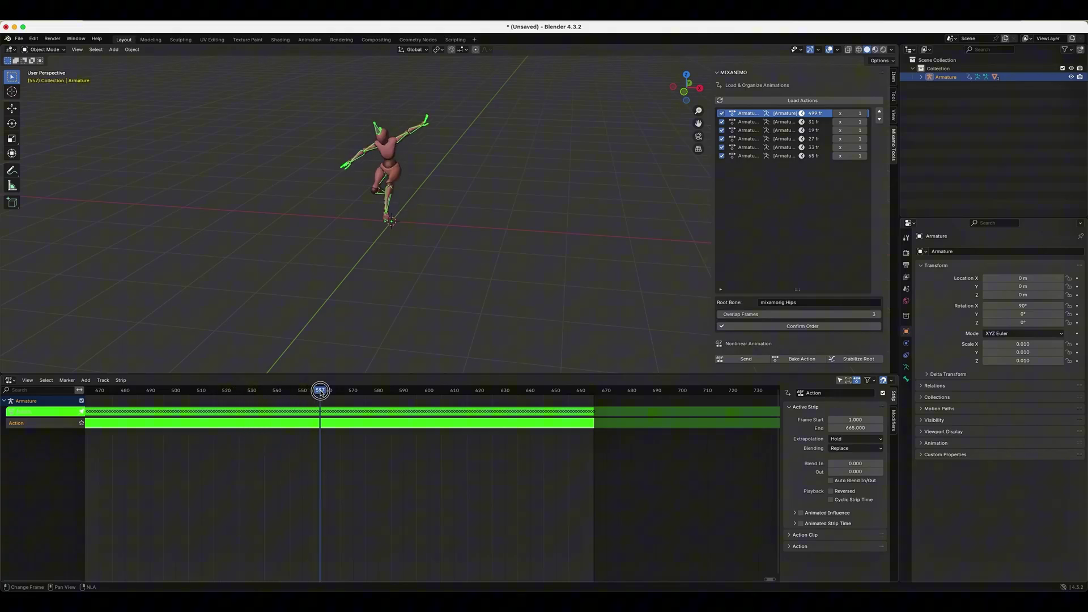
{"action": "mouse_move", "coordinate": [321, 391]}
{"action": "left_mouse_down"}
{"action": "mouse_move", "coordinate": [572, 391]}
{"action": "mouse_move", "coordinate": [131, 399]}
{"action": "left_mouse_up"}
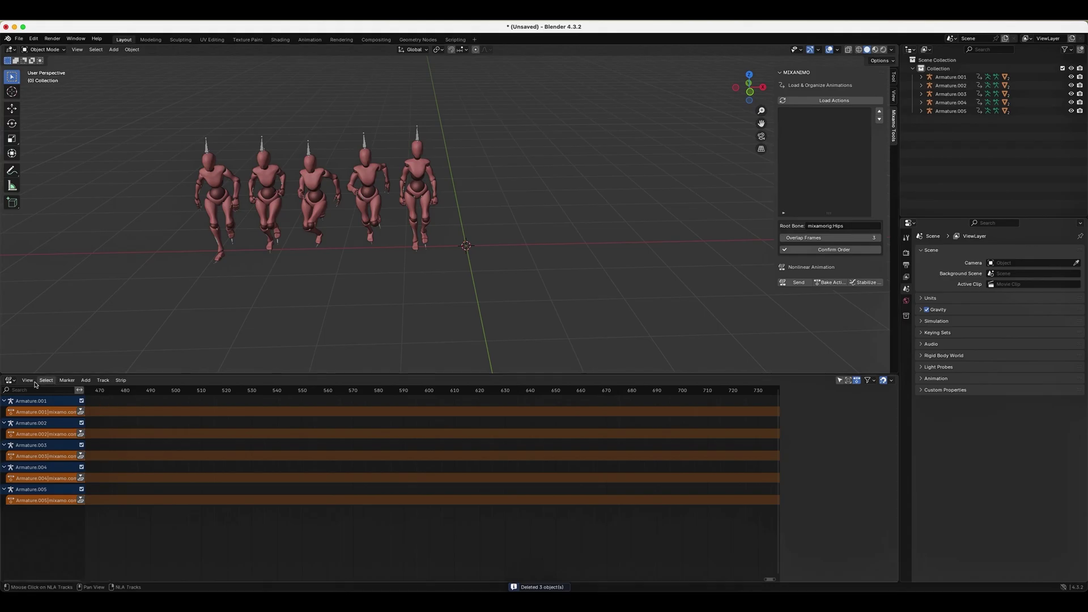
Switch the area to the Dope Sheet and load the six actions into a widened Mixanimo list.
{"action": "left_click", "coordinate": [13, 381]}
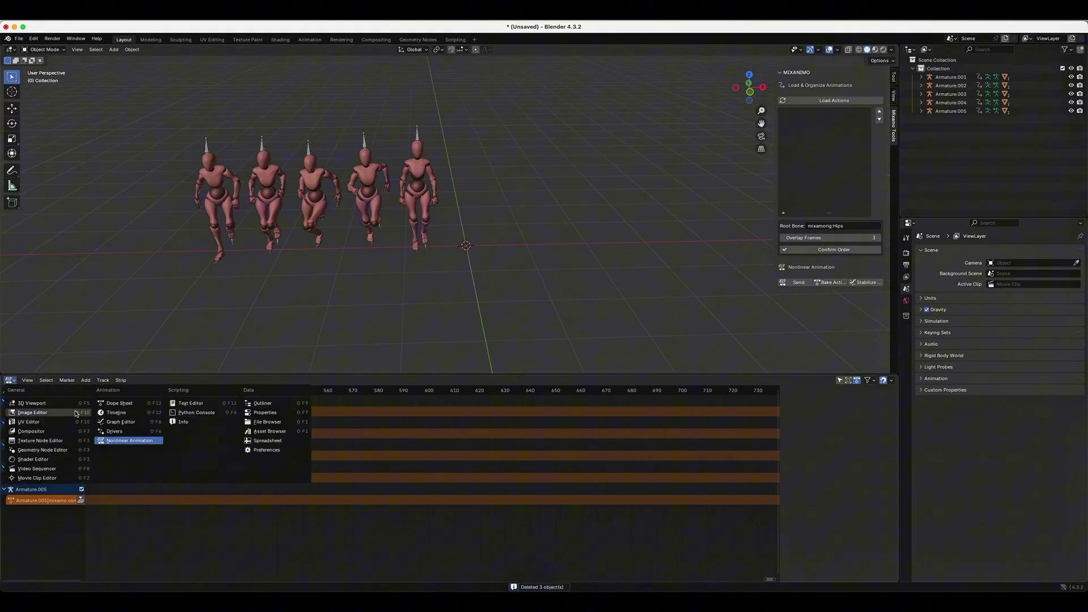
{"action": "left_click", "coordinate": [108, 407]}
{"action": "mouse_move", "coordinate": [33, 391]}
{"action": "left_mouse_down"}
{"action": "mouse_move", "coordinate": [76, 392]}
{"action": "mouse_move", "coordinate": [30, 391]}
{"action": "left_mouse_up"}
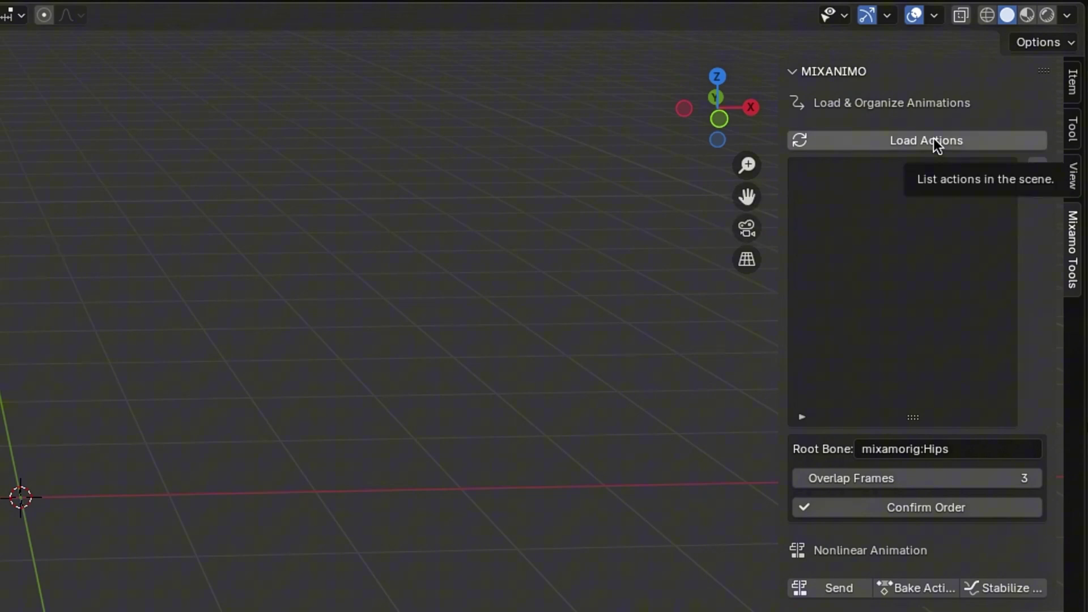
{"action": "left_click", "coordinate": [877, 142]}
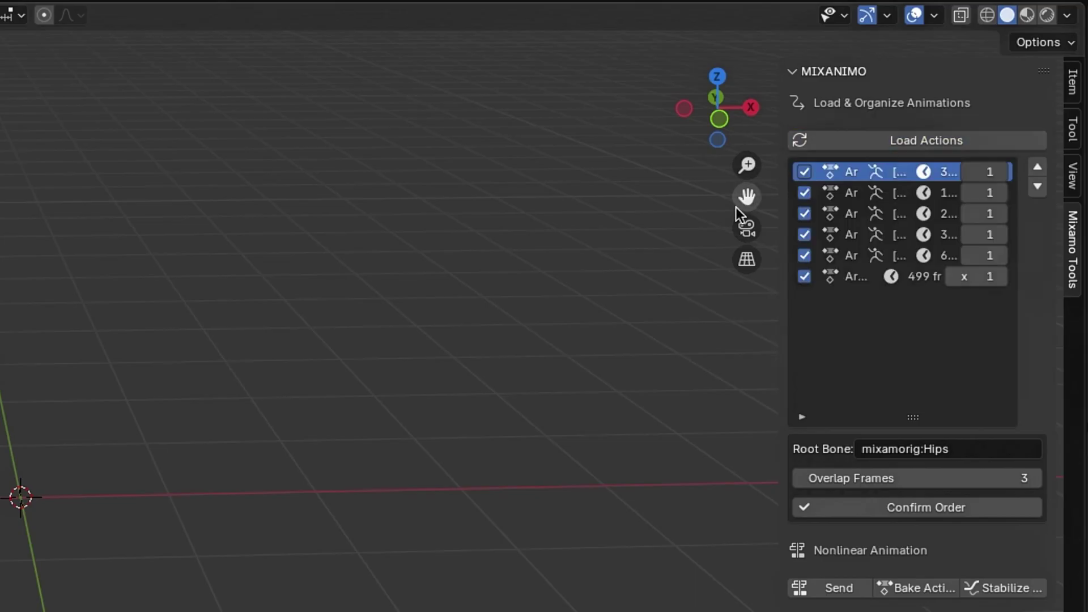
{"action": "left_click_drag", "start_coordinate": [779, 198], "coordinate": [315, 206]}
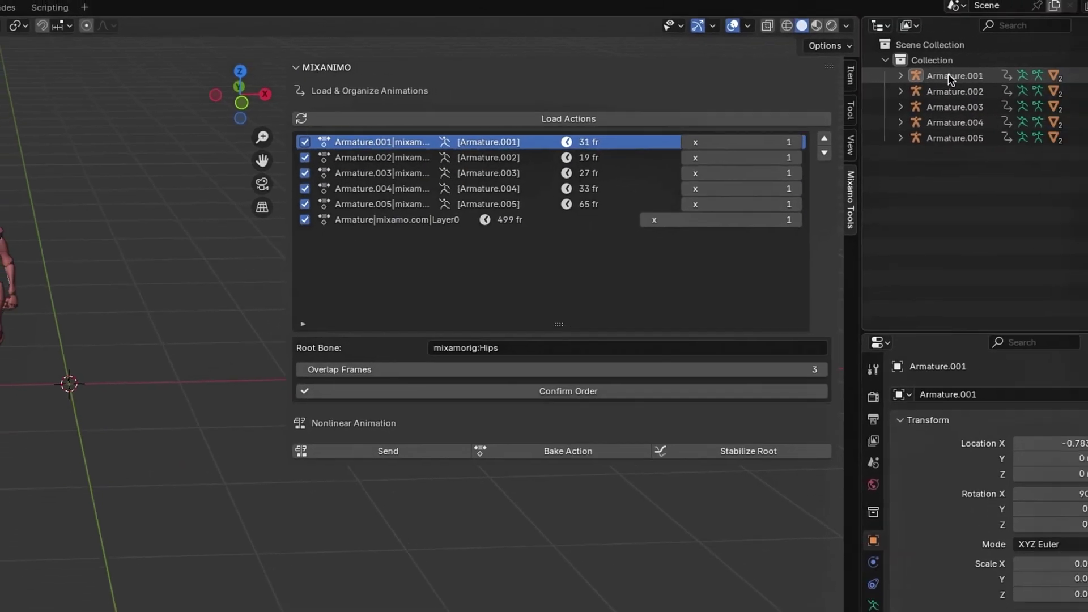
Rename Armature.001's action to 1-Walk and refresh the action list.
{"action": "left_click", "coordinate": [945, 75]}
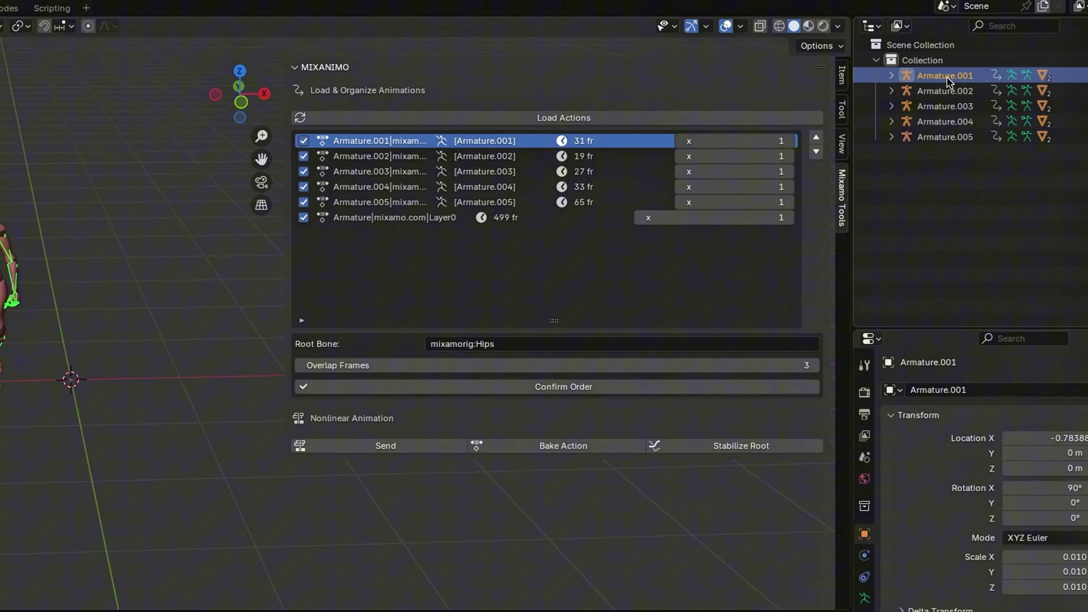
{"action": "left_click", "coordinate": [892, 75]}
{"action": "left_click_drag", "start_coordinate": [1023, 326], "coordinate": [1036, 607]}
{"action": "left_click", "coordinate": [906, 91]}
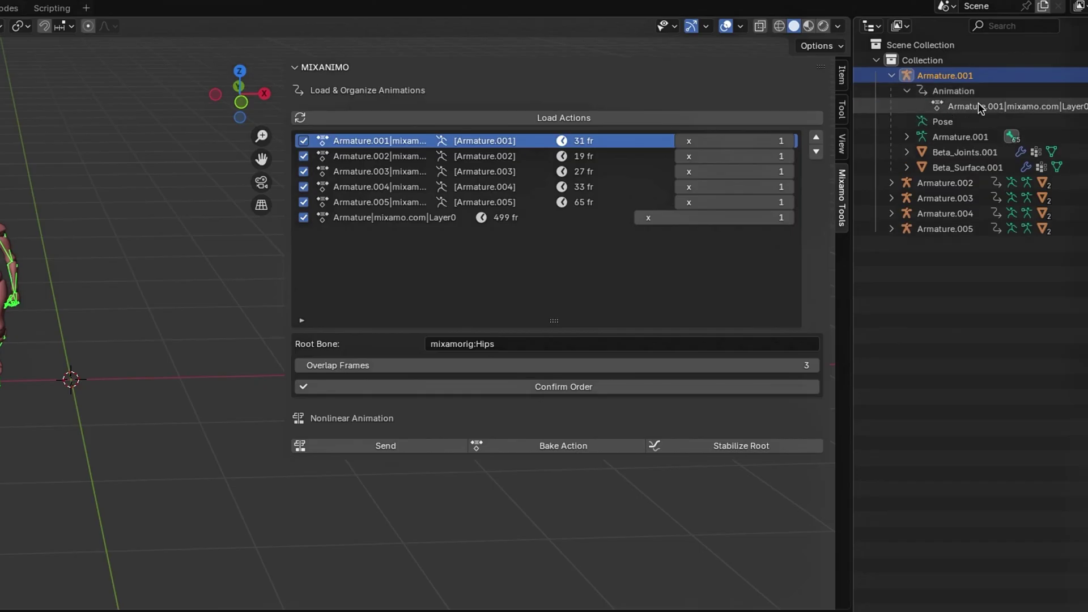
{"action": "double_click", "coordinate": [979, 107]}
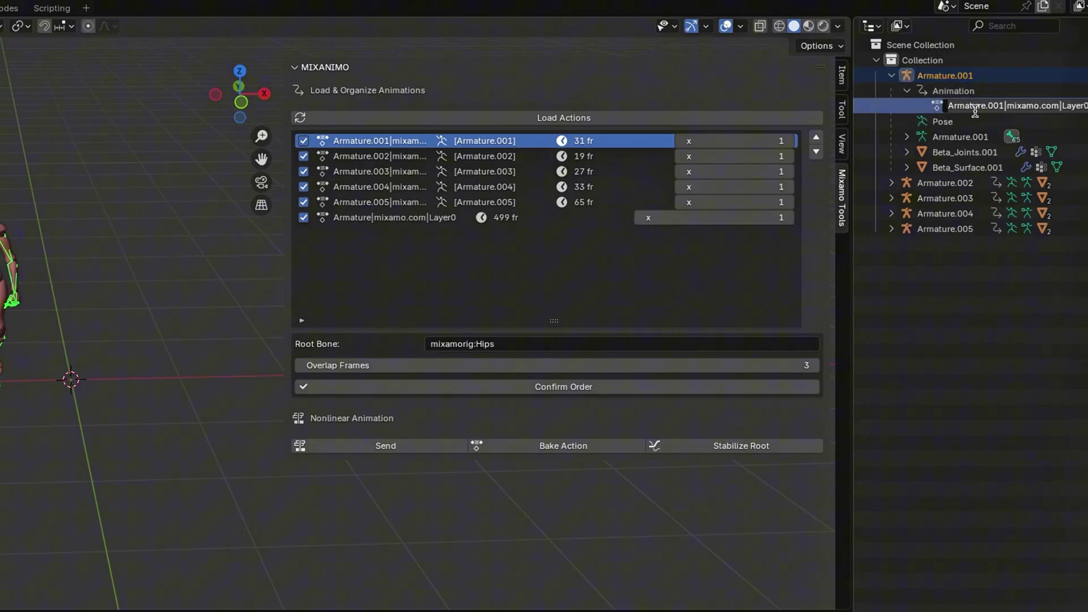
{"action": "type", "text": "1-Wa"}
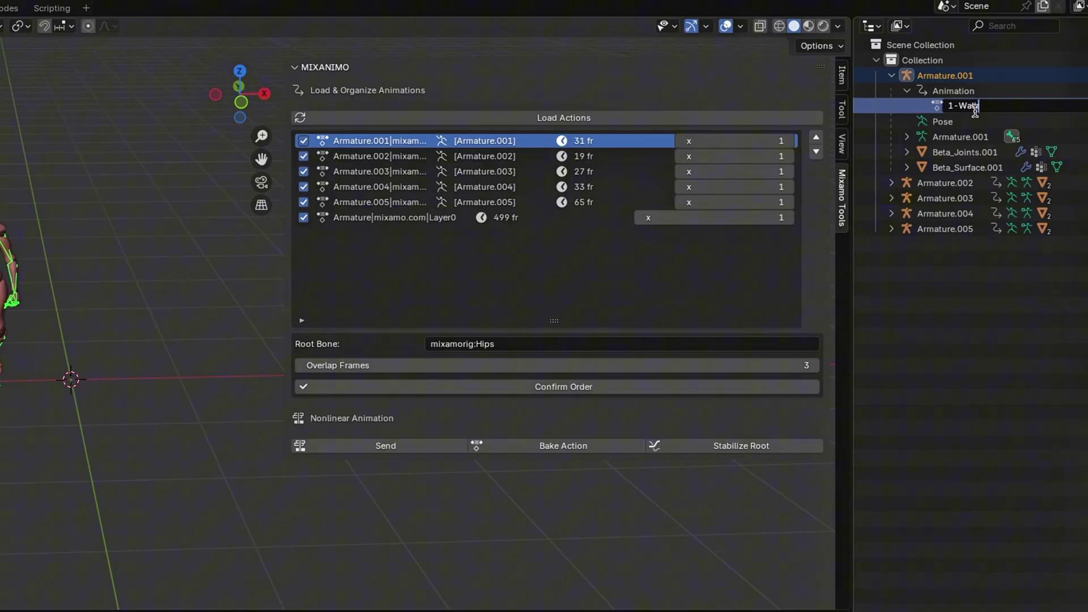
{"action": "type", "text": "lk"}
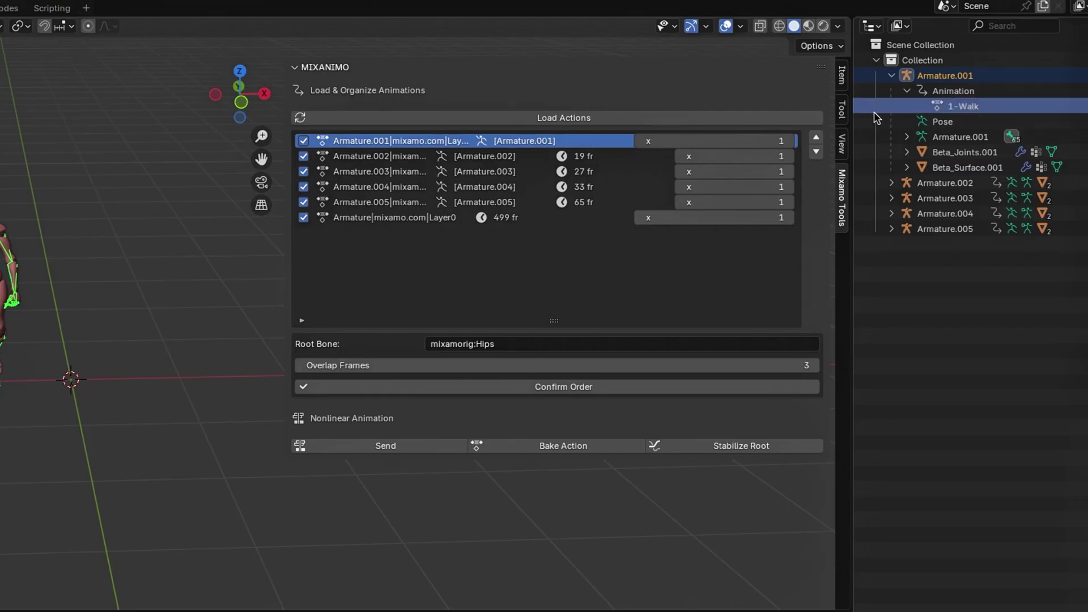
{"action": "key", "text": "Return"}
{"action": "left_click", "coordinate": [519, 119]}
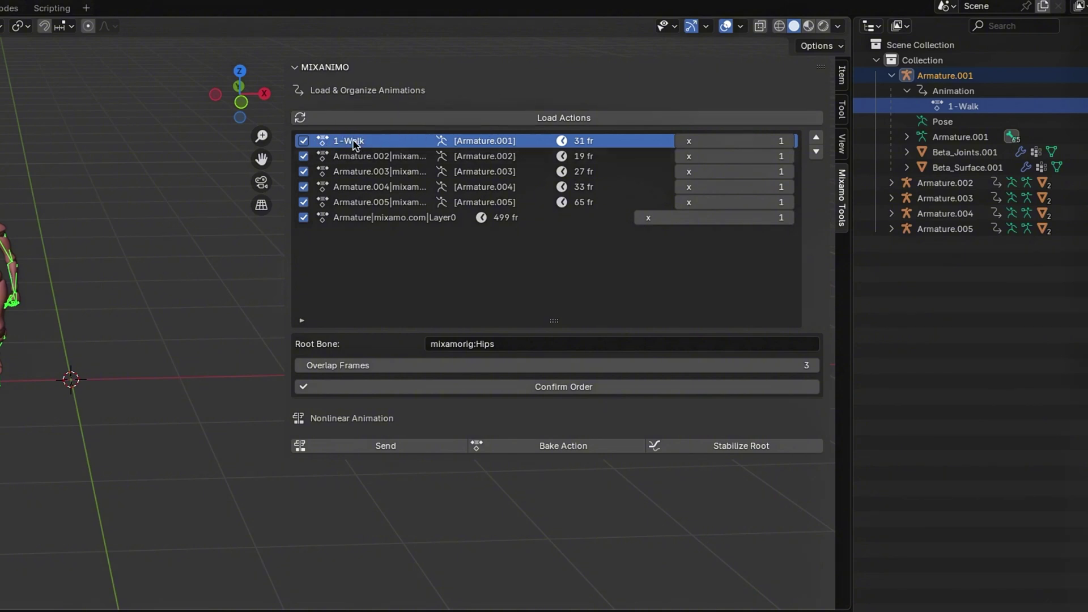
Rename Armature.002's action to 2-Run and select it in the list.
{"action": "left_click", "coordinate": [891, 76]}
{"action": "left_click", "coordinate": [890, 91]}
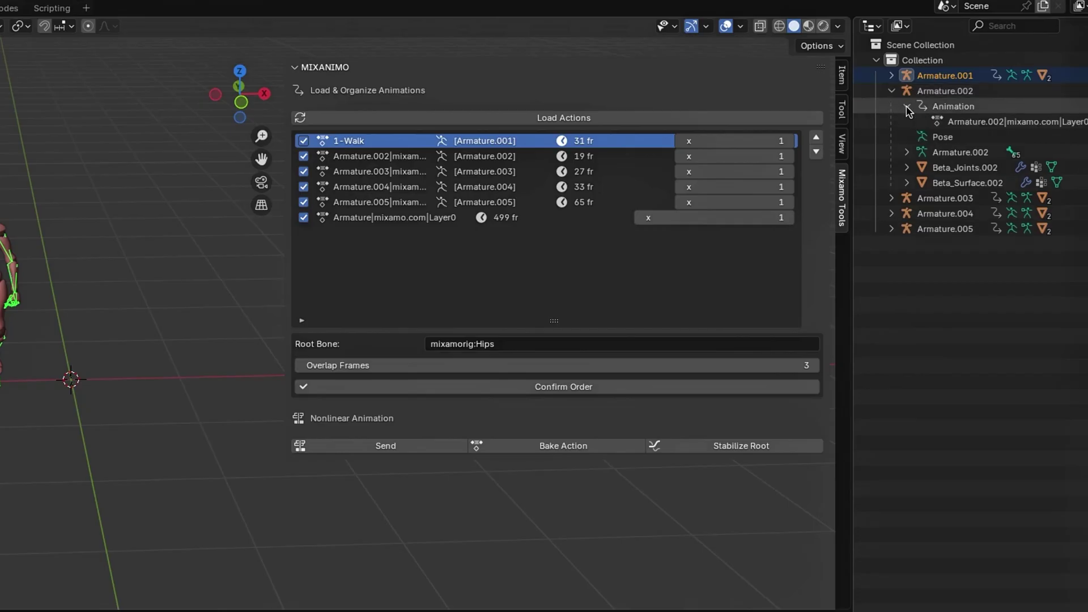
{"action": "left_click", "coordinate": [969, 123]}
{"action": "double_click", "coordinate": [969, 123]}
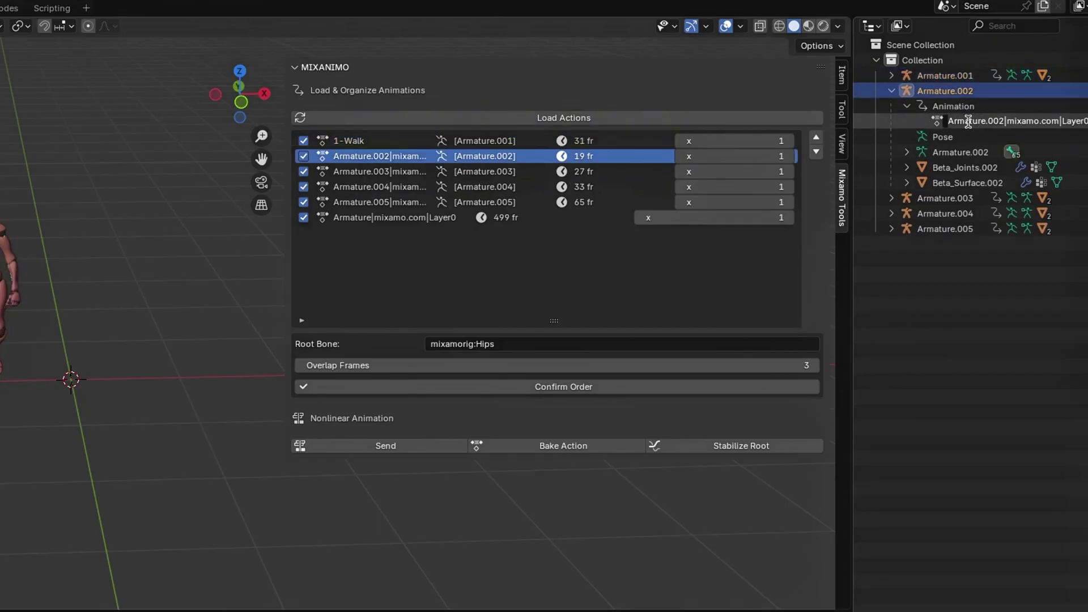
{"action": "type", "text": "2-Run"}
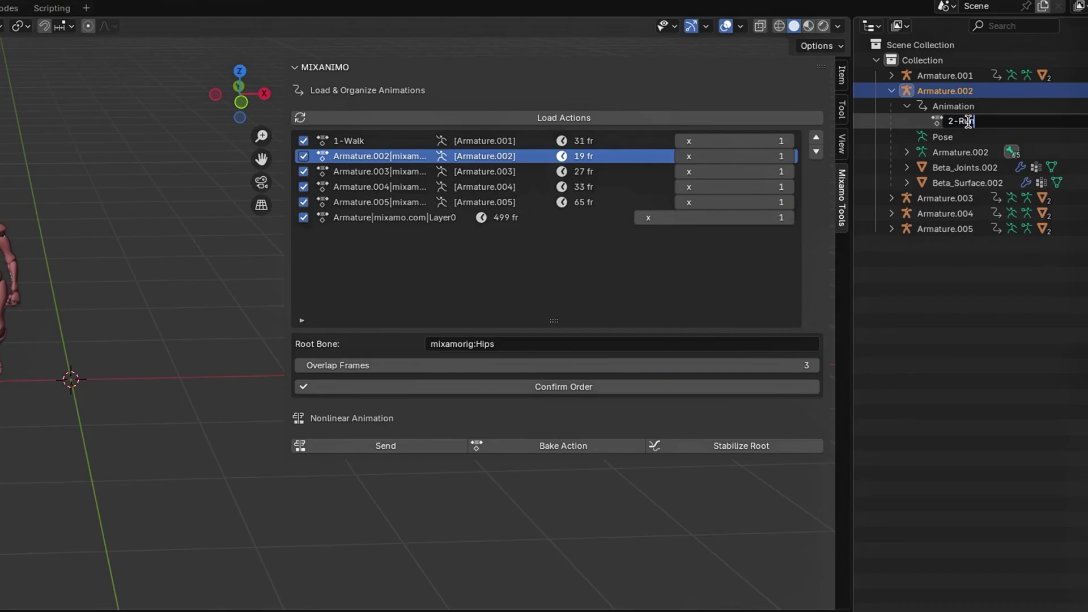
{"action": "key", "text": "Return"}
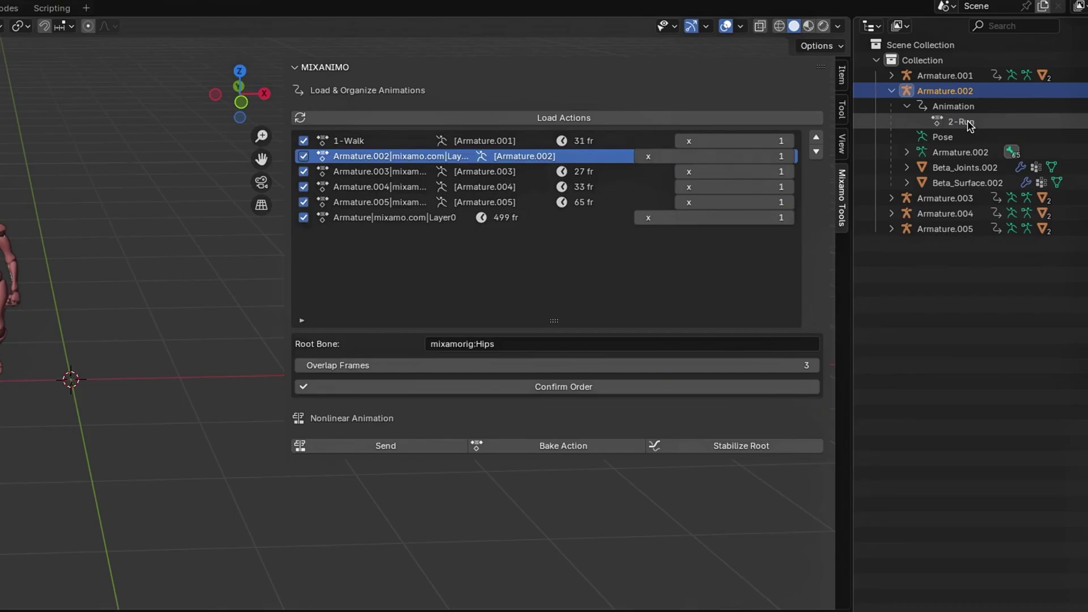
{"action": "left_click", "coordinate": [510, 119]}
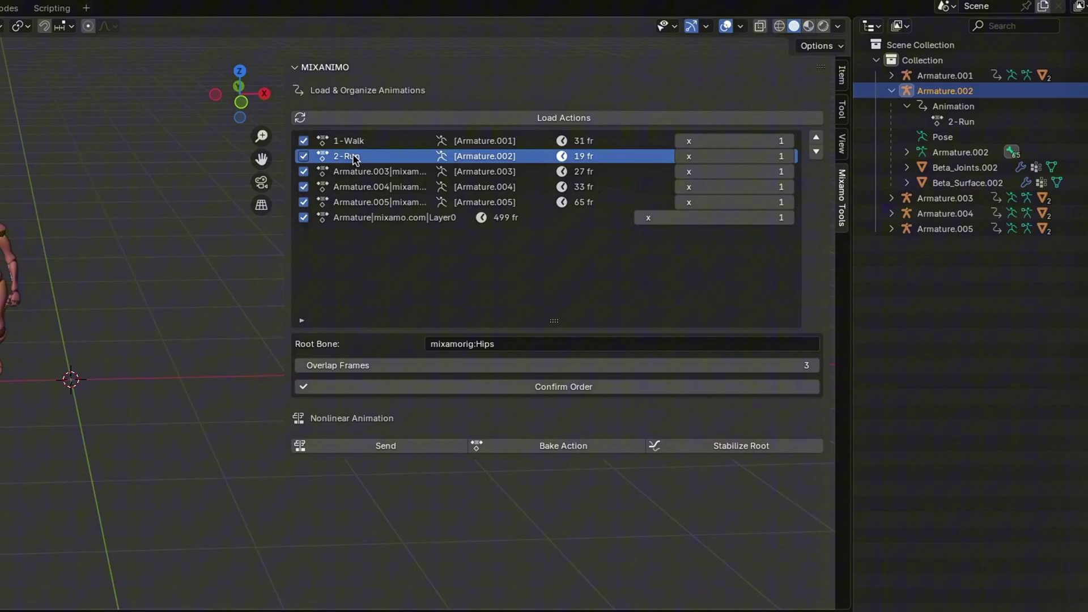
Rename the remaining armature actions, ending with 5-Run-Stop, and reload the action list.
{"action": "left_click", "coordinate": [891, 91]}
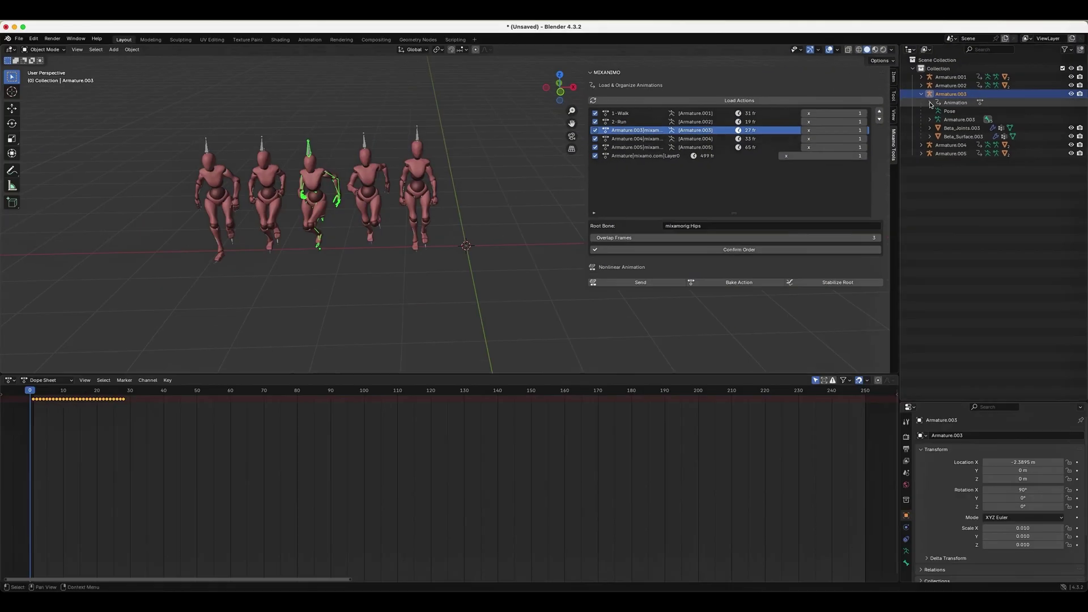
{"action": "left_click", "coordinate": [669, 147]}
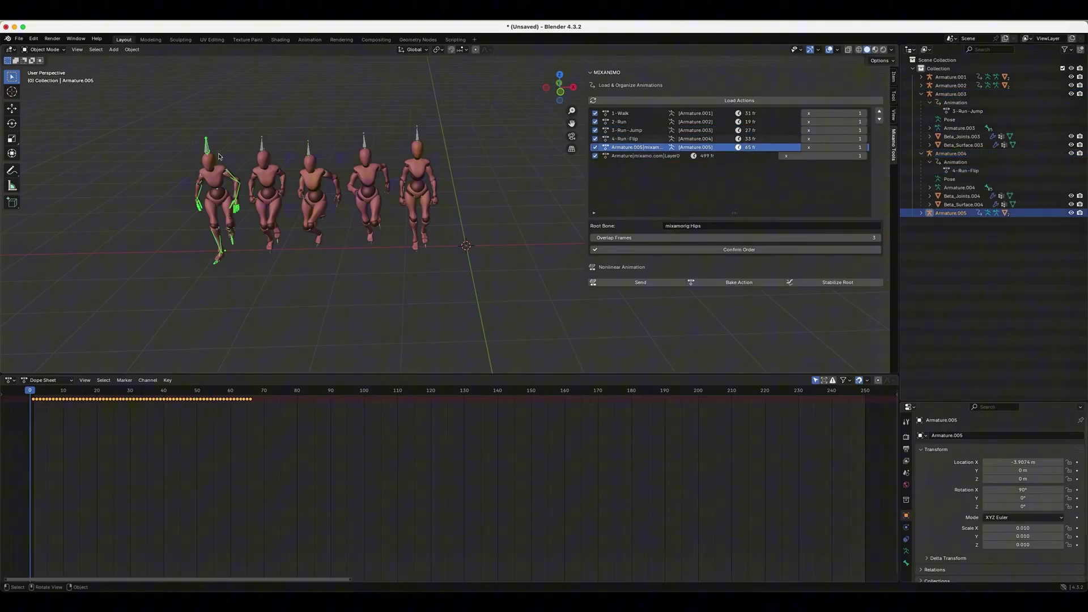
{"action": "type", "text": "Run -Stop"}
{"action": "double_click", "coordinate": [965, 230]}
{"action": "type", "text": "Run-Stop"}
{"action": "key", "text": "Return"}
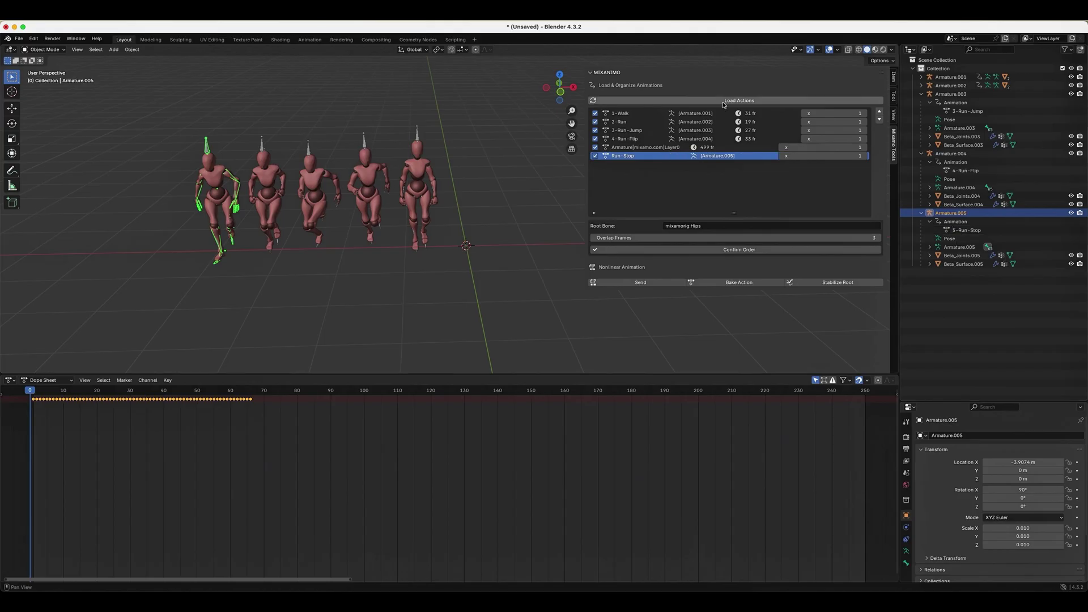
{"action": "left_click", "coordinate": [738, 101]}
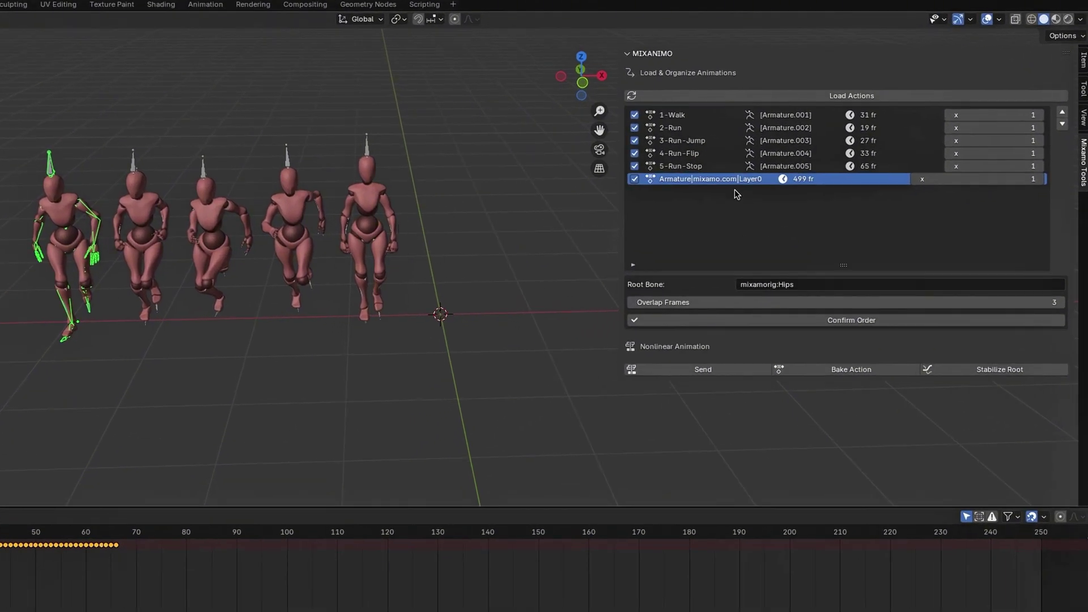
Exclude the Armature|mixamo.com|Layer0 action and set 1-Walk to repeat three times.
{"action": "left_click", "coordinate": [634, 179]}
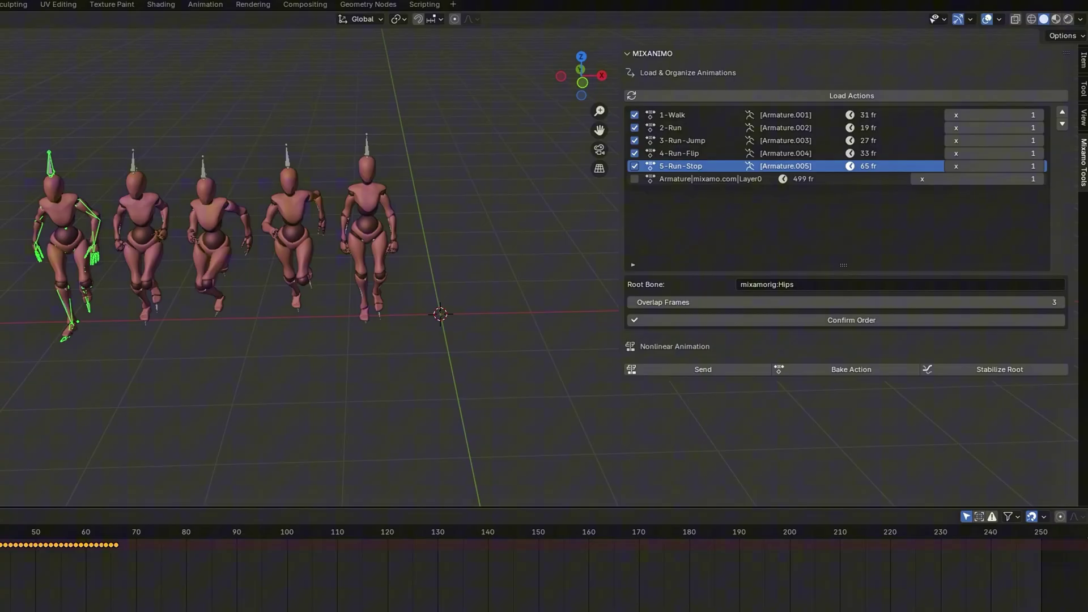
{"action": "left_click", "coordinate": [697, 116]}
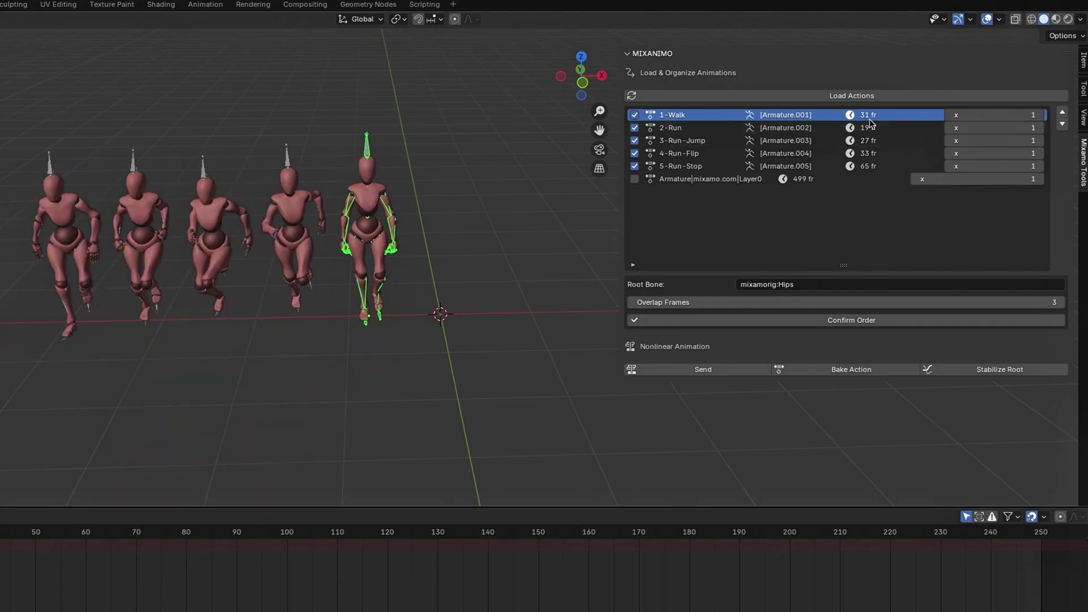
{"action": "mouse_move", "coordinate": [995, 115]}
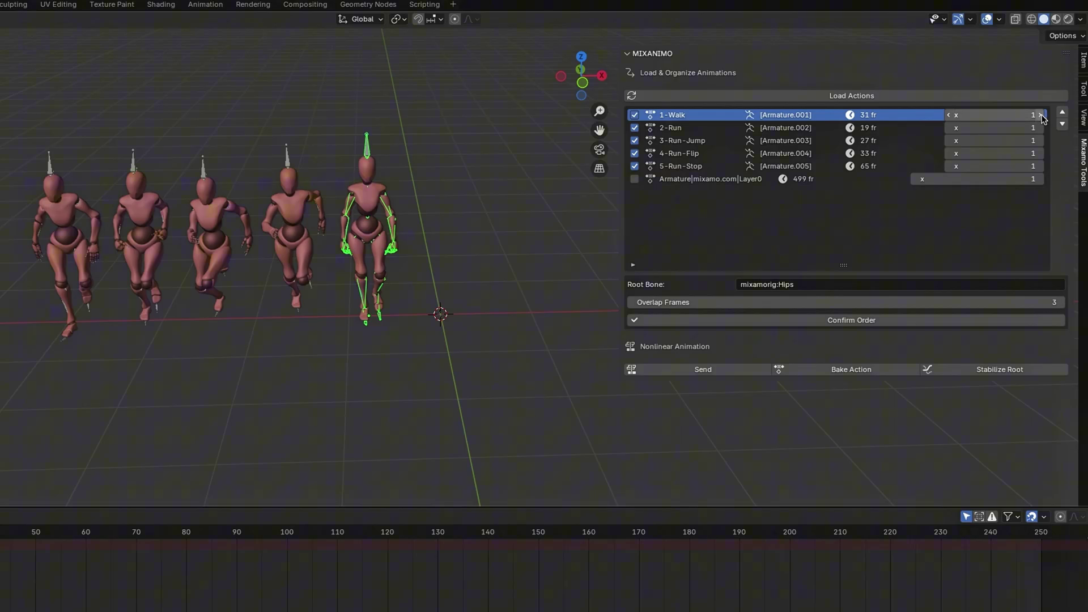
{"action": "left_click", "coordinate": [1041, 116]}
Delete the four left mannequin characters and select the remaining armature.
{"action": "left_click_drag", "start_coordinate": [1, 121], "coordinate": [325, 375]}
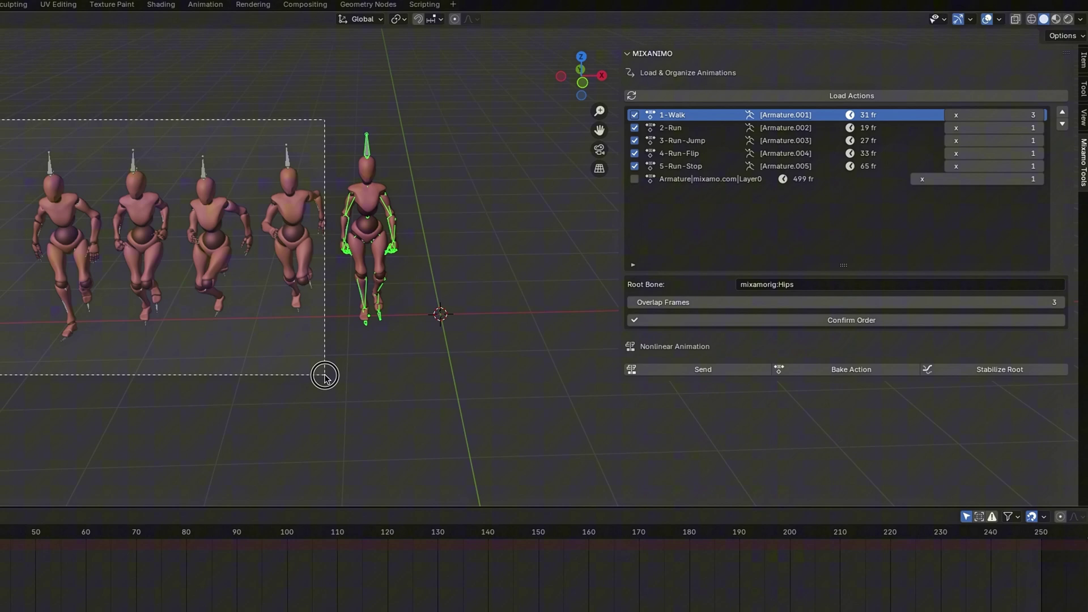
{"action": "key", "text": "x"}
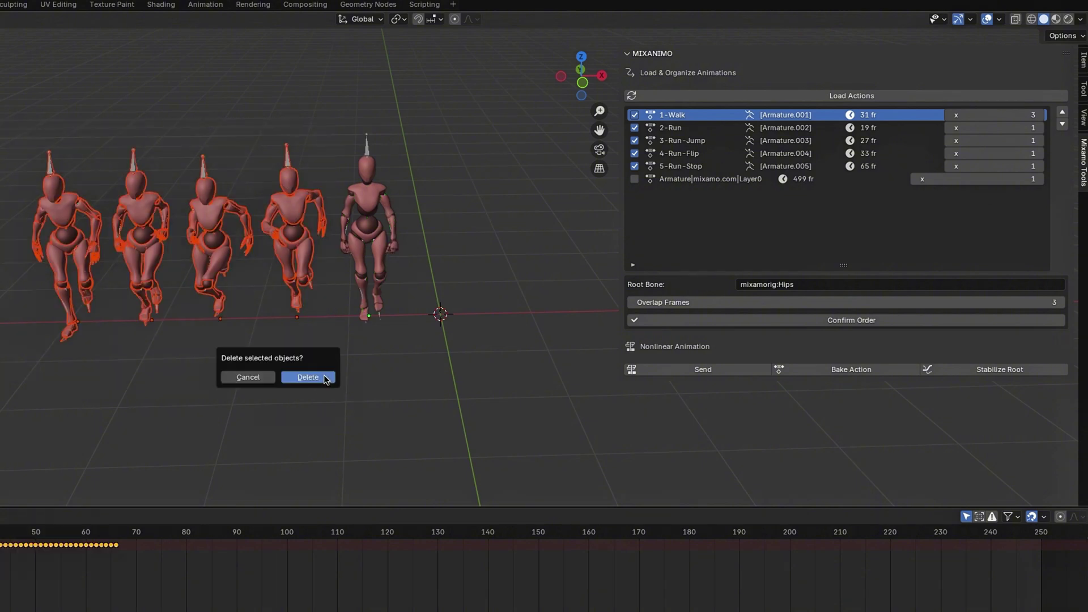
{"action": "left_click", "coordinate": [320, 376]}
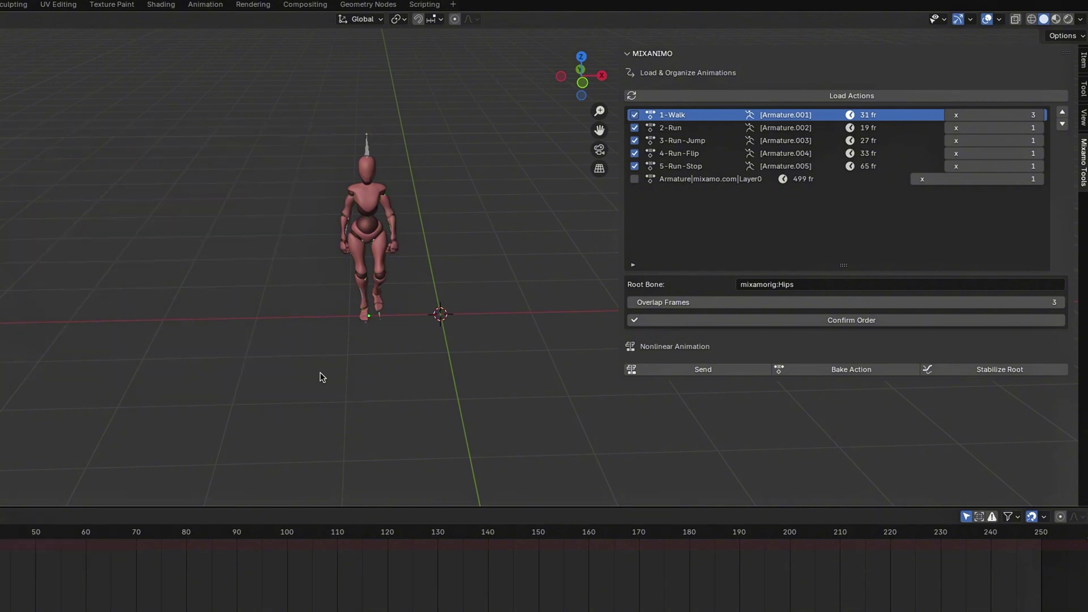
{"action": "left_click", "coordinate": [367, 151]}
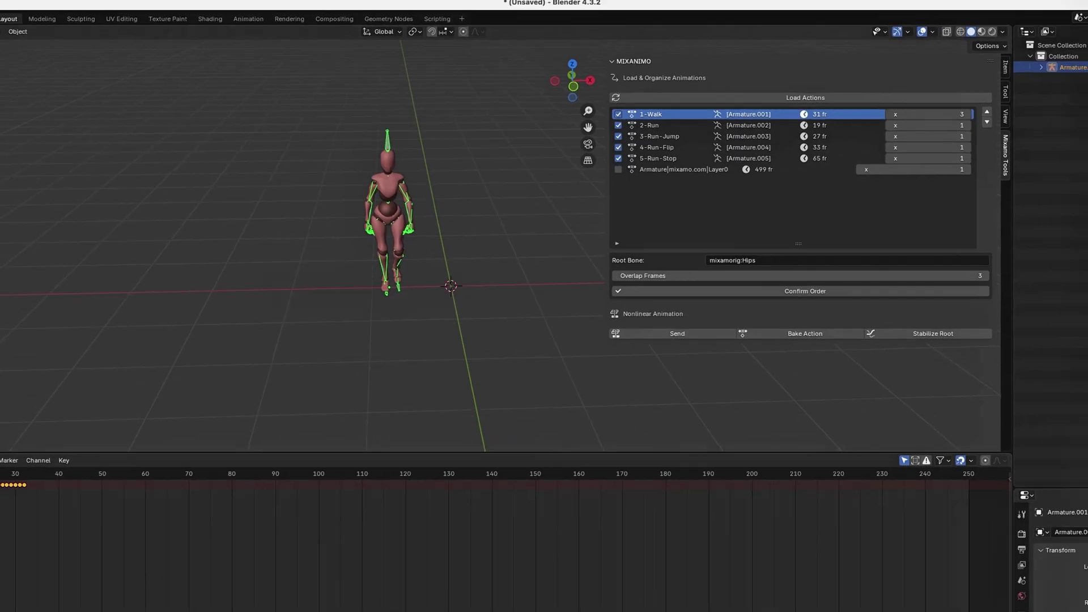
In the Nonlinear Animation editor, confirm the clip order and send the actions as NLA strips.
{"action": "left_click", "coordinate": [9, 380]}
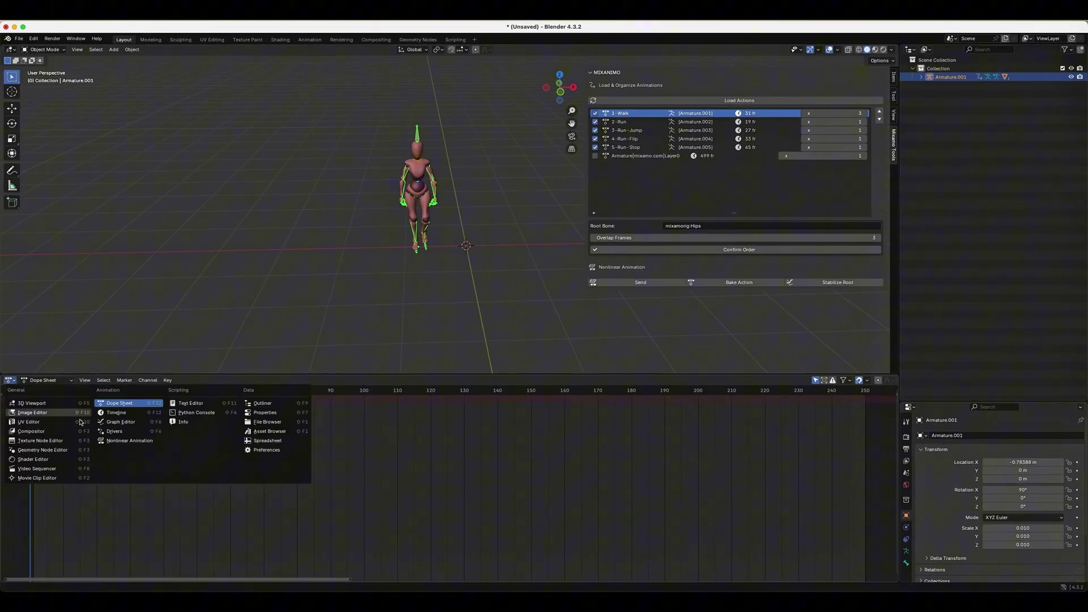
{"action": "left_click", "coordinate": [127, 442]}
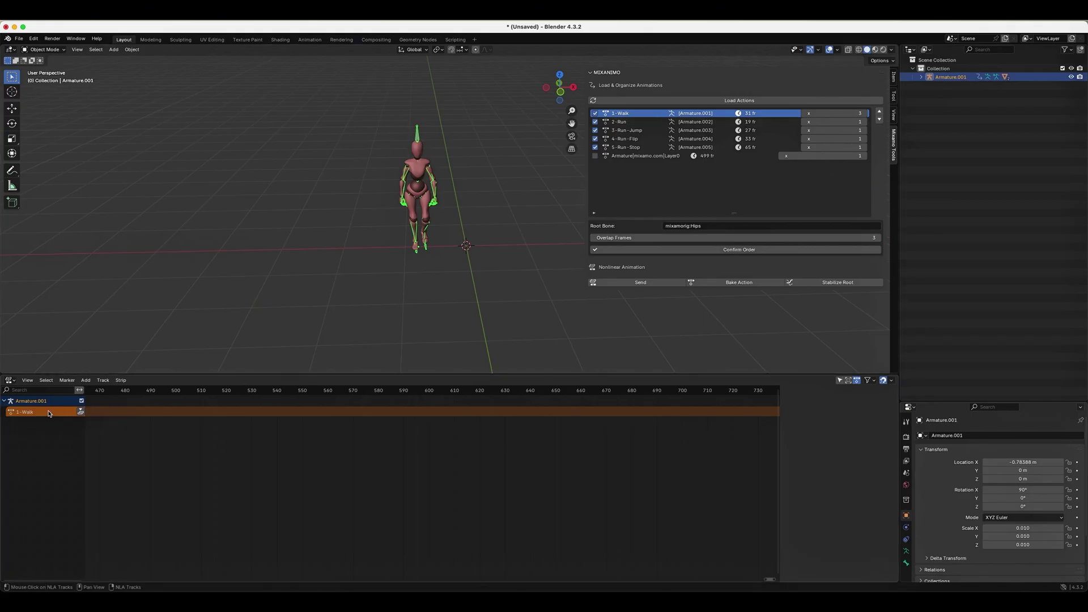
{"action": "left_click", "coordinate": [736, 250]}
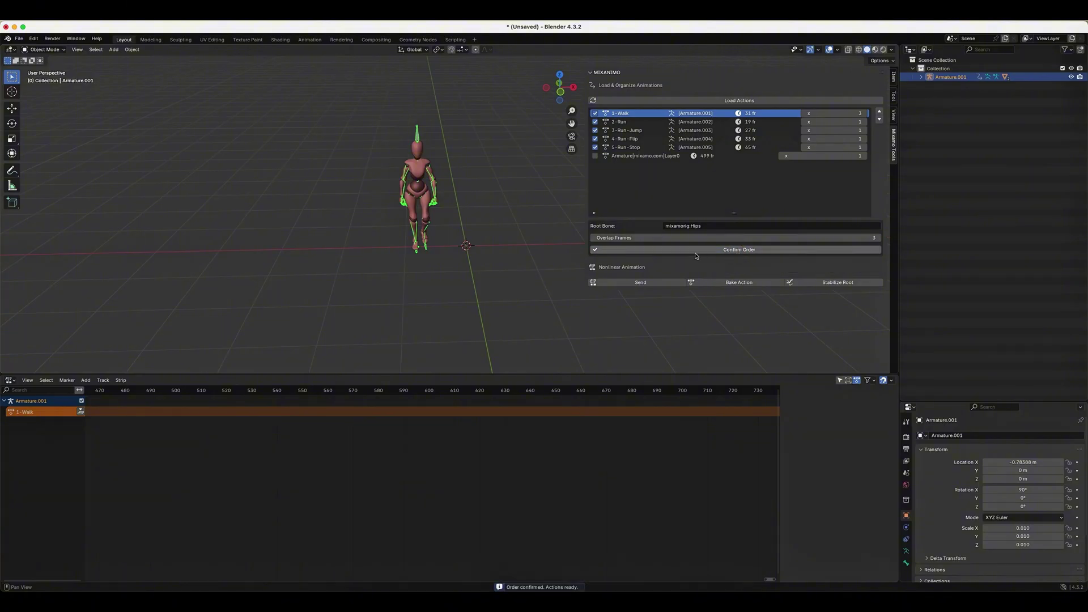
{"action": "left_click", "coordinate": [641, 282]}
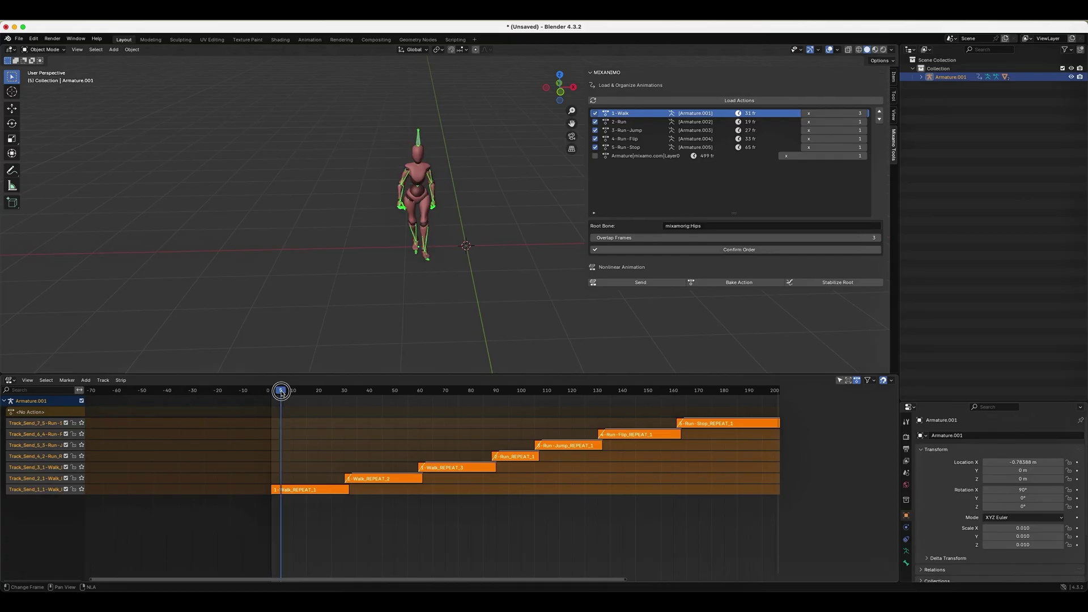
Preview the staggered strip sequence, stop playback, and return the playhead to frame 222.
{"action": "left_click_drag", "start_coordinate": [269, 391], "coordinate": [272, 390]}
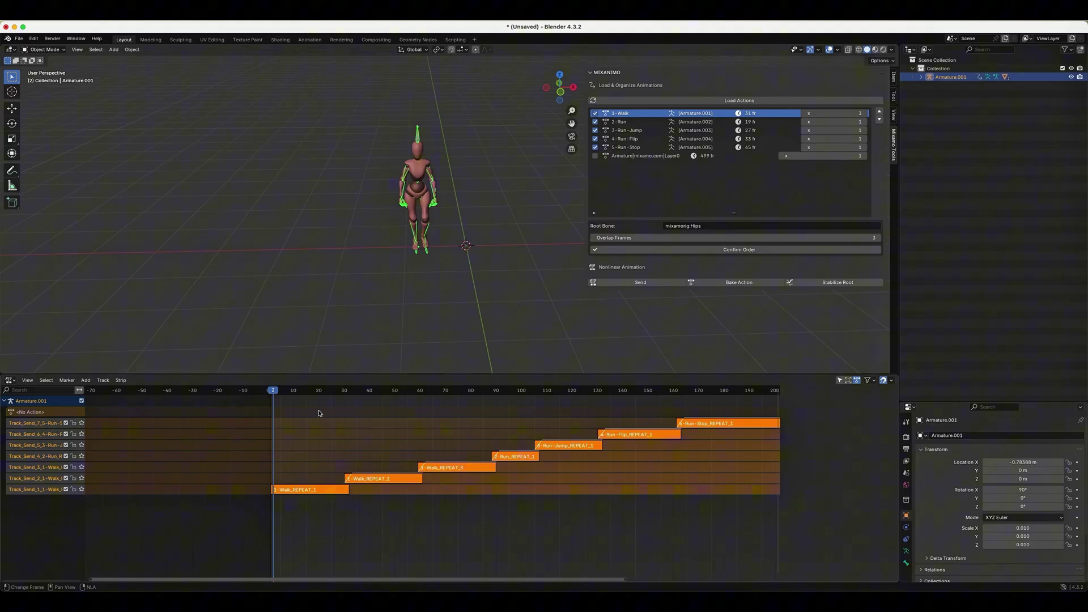
{"action": "middle_click_drag", "start_coordinate": [277, 392], "coordinate": [177, 391]}
{"action": "scroll", "coordinate": [408, 213], "scroll_direction": "down", "scroll_amount": 3}
{"action": "middle_click_drag", "start_coordinate": [408, 213], "coordinate": [382, 222]}
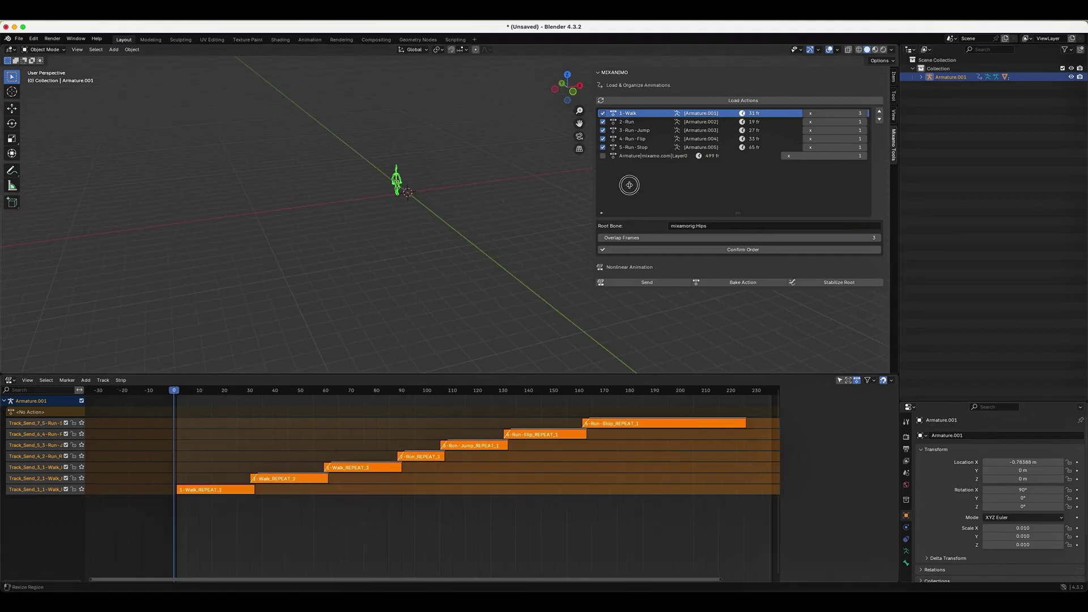
{"action": "left_click_drag", "start_coordinate": [586, 183], "coordinate": [693, 183]}
{"action": "scroll", "coordinate": [348, 229], "scroll_direction": "left", "scroll_amount": 5}
{"action": "left_click", "coordinate": [314, 255]}
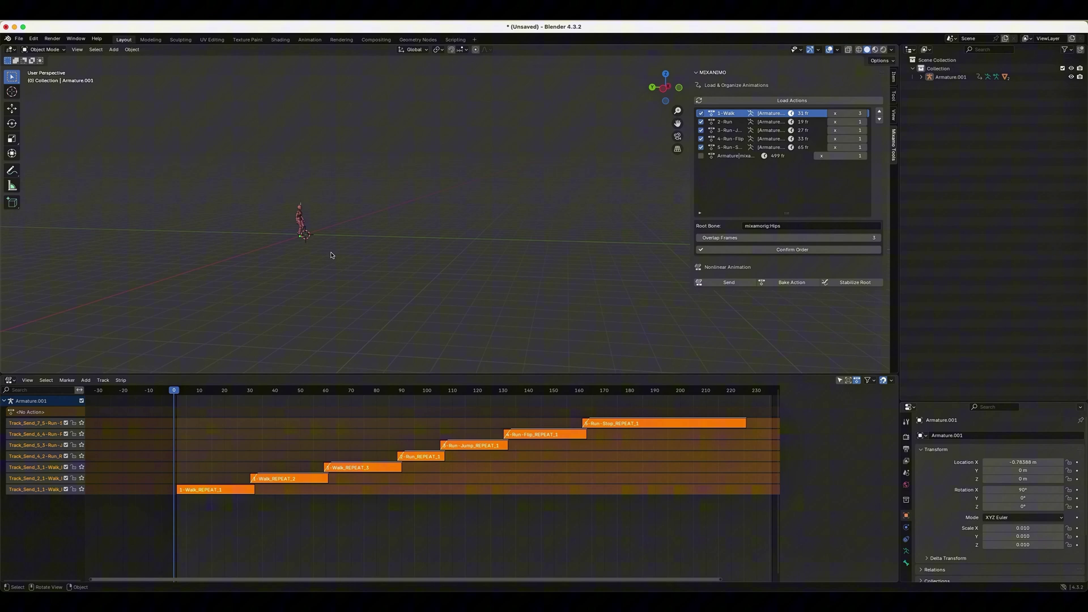
{"action": "scroll", "coordinate": [332, 255], "scroll_direction": "left", "scroll_amount": 3}
{"action": "scroll", "coordinate": [364, 255], "scroll_direction": "left", "scroll_amount": 3}
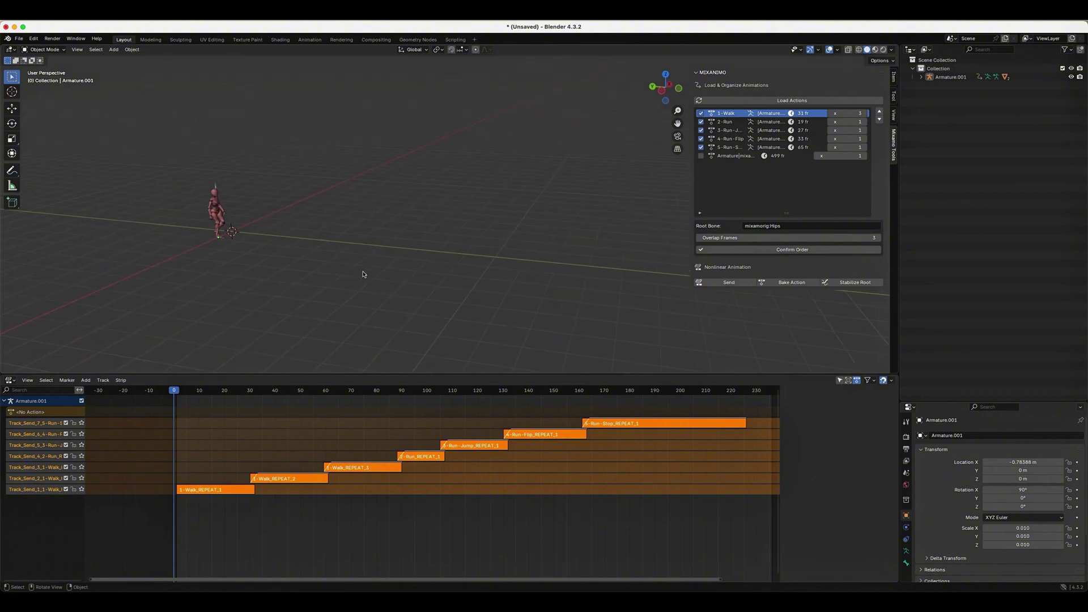
{"action": "key", "text": "space"}
{"action": "scroll", "coordinate": [366, 275], "scroll_direction": "left", "scroll_amount": 2}
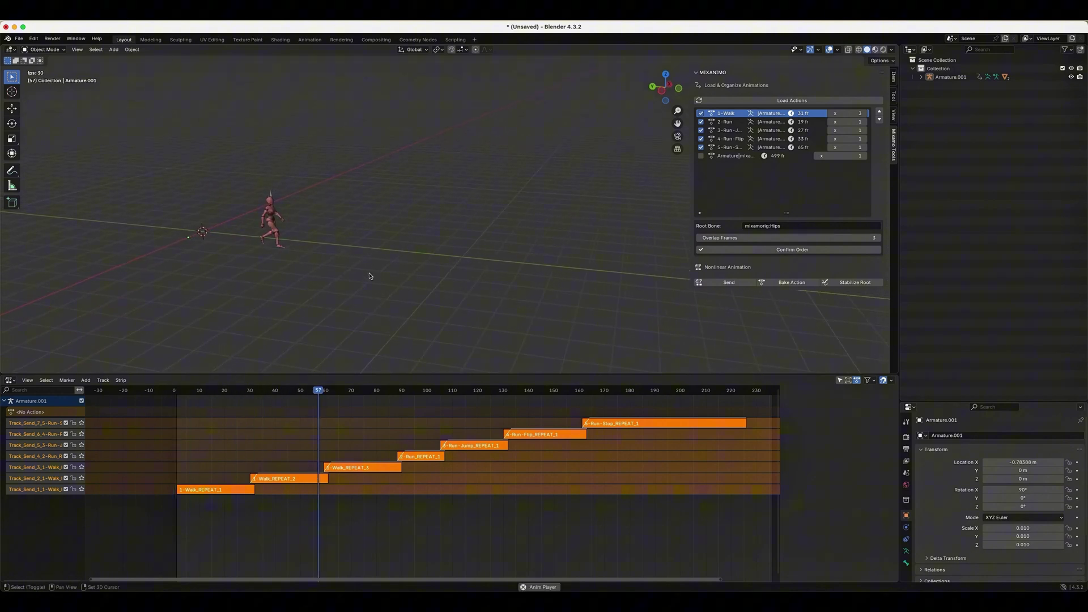
{"action": "scroll", "coordinate": [406, 294], "scroll_direction": "left", "scroll_amount": 1}
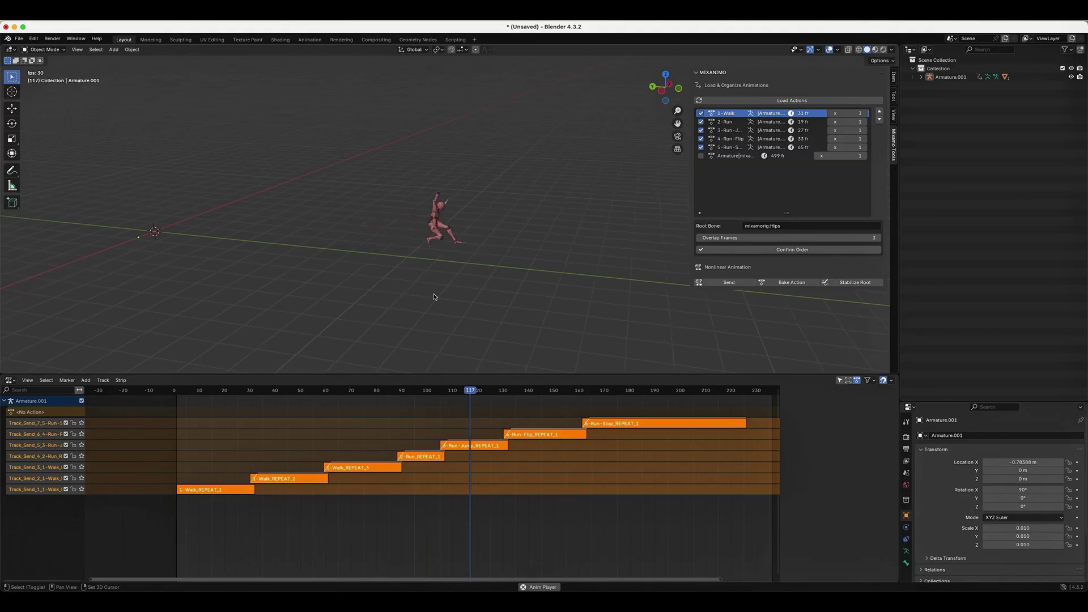
{"action": "scroll", "coordinate": [434, 296], "scroll_direction": "left", "scroll_amount": 2}
{"action": "scroll", "coordinate": [442, 296], "scroll_direction": "left", "scroll_amount": 2}
{"action": "scroll", "coordinate": [444, 297], "scroll_direction": "left", "scroll_amount": 1}
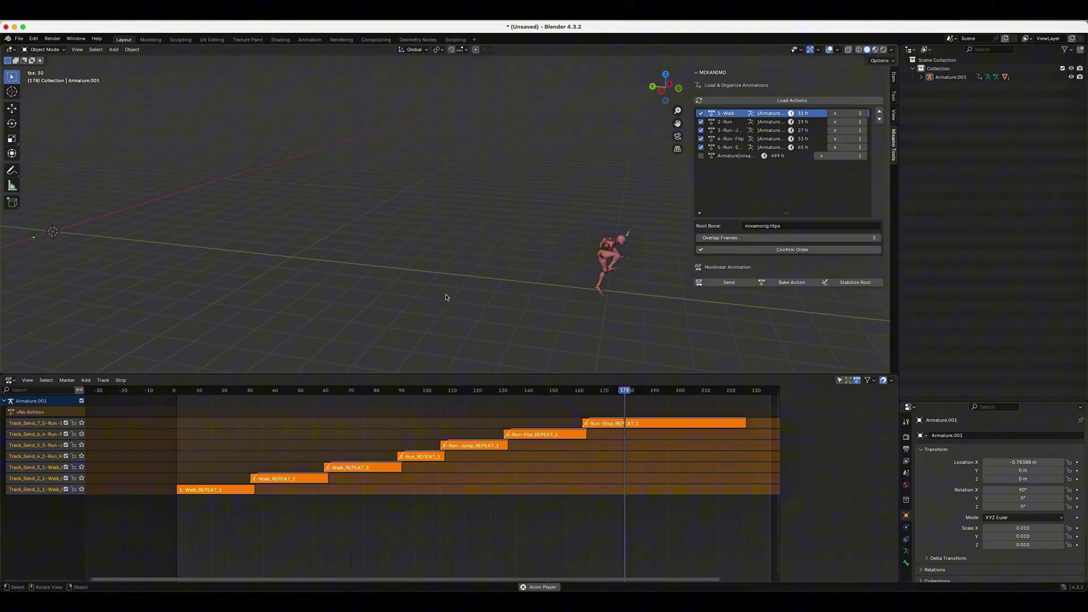
{"action": "key", "text": "space"}
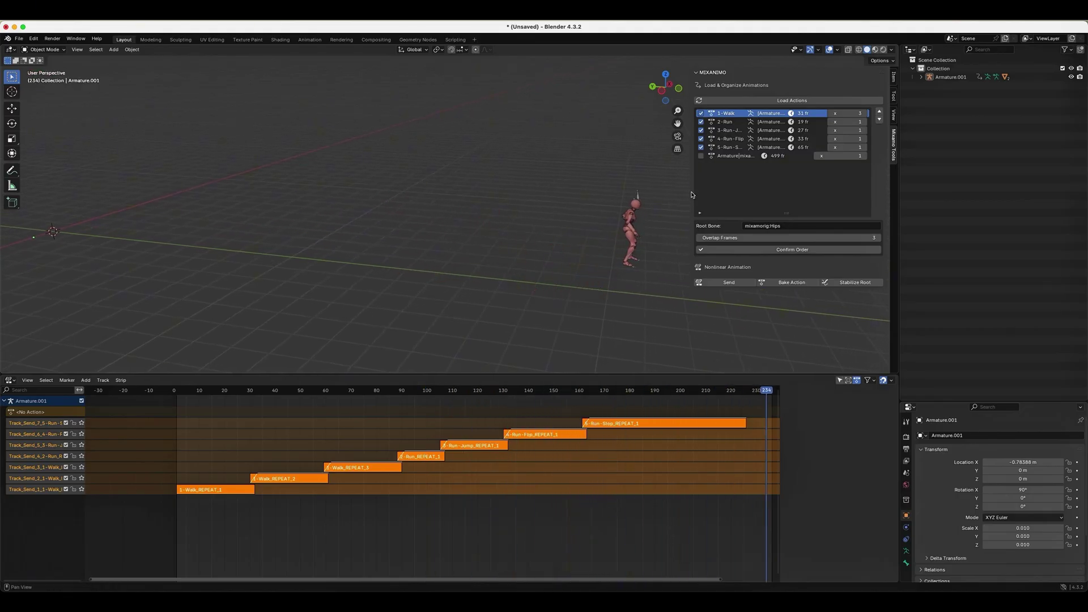
{"action": "left_click_drag", "start_coordinate": [691, 192], "coordinate": [763, 192]}
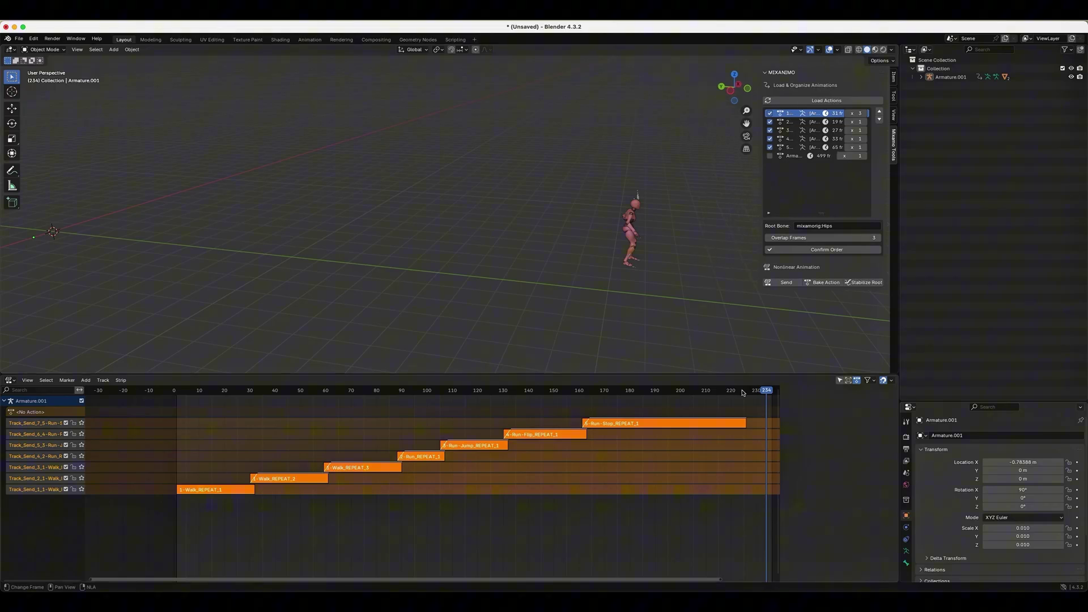
{"action": "left_click_drag", "start_coordinate": [765, 392], "coordinate": [736, 392]}
Bake the armature's strip sequence into a single Action strip and select it.
{"action": "left_click", "coordinate": [690, 207]}
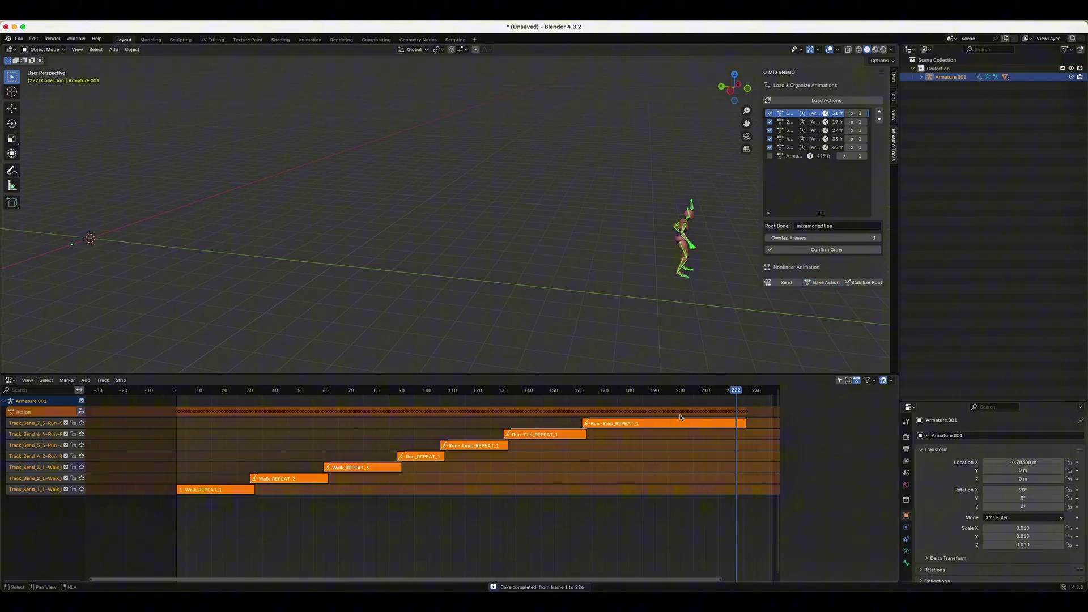
{"action": "left_click", "coordinate": [81, 411]}
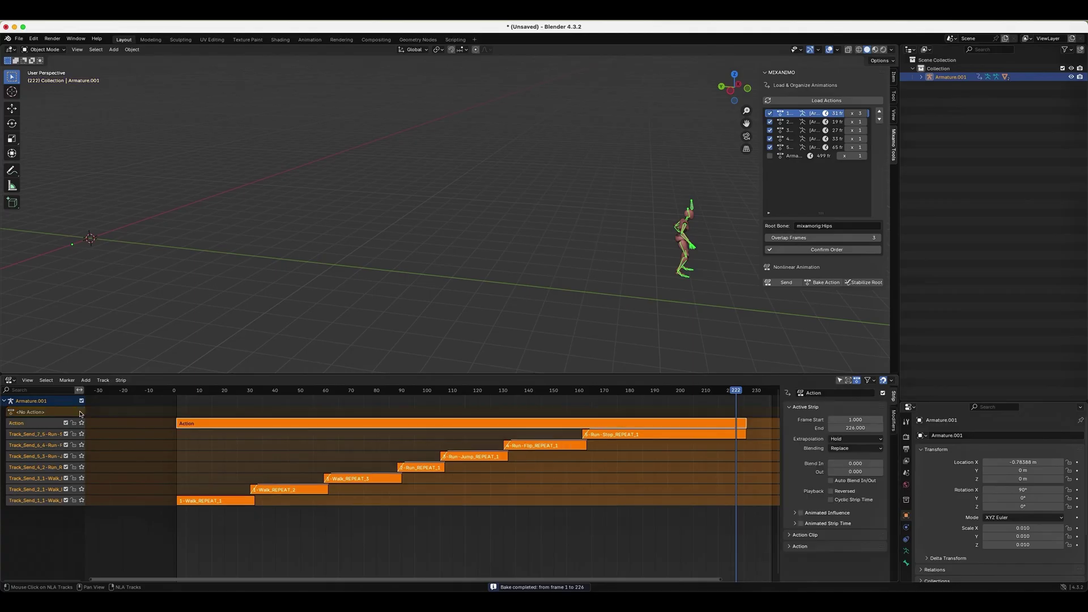
{"action": "left_click", "coordinate": [247, 423]}
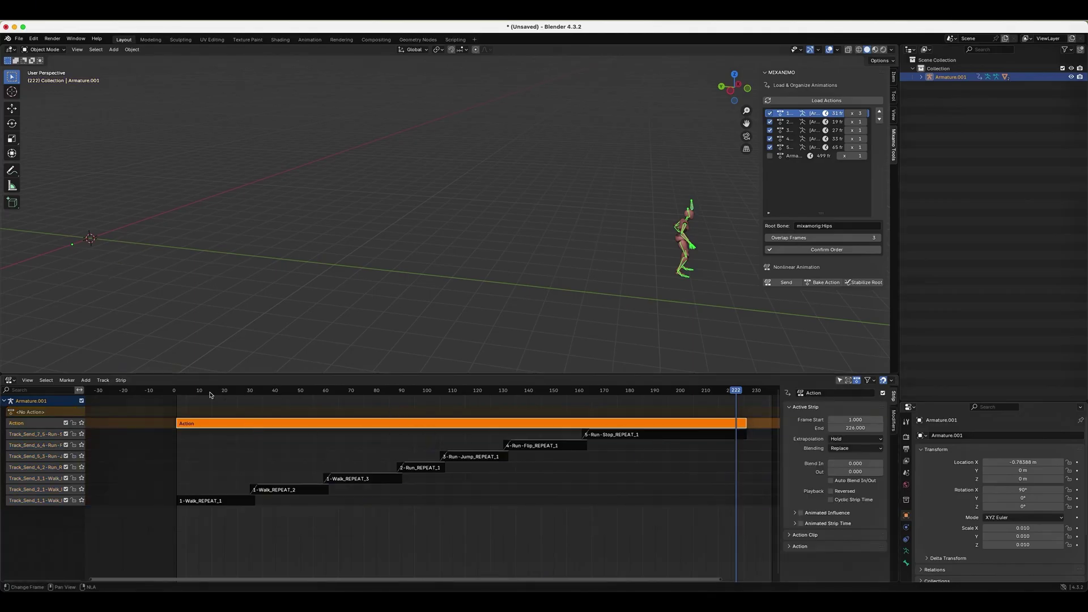
From the first frame, apply Stabilize Root in tweak mode and play the baked walk.
{"action": "key", "text": "shift+Left"}
{"action": "middle_click_drag", "start_coordinate": [70, 270], "coordinate": [188, 284], "text": "shift"}
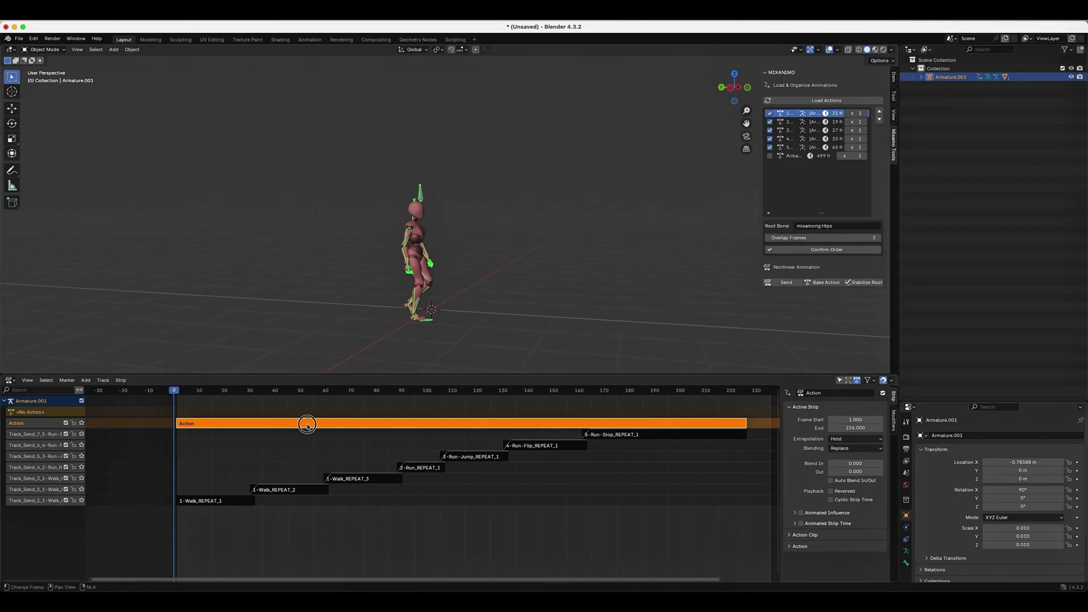
{"action": "key", "text": "Tab"}
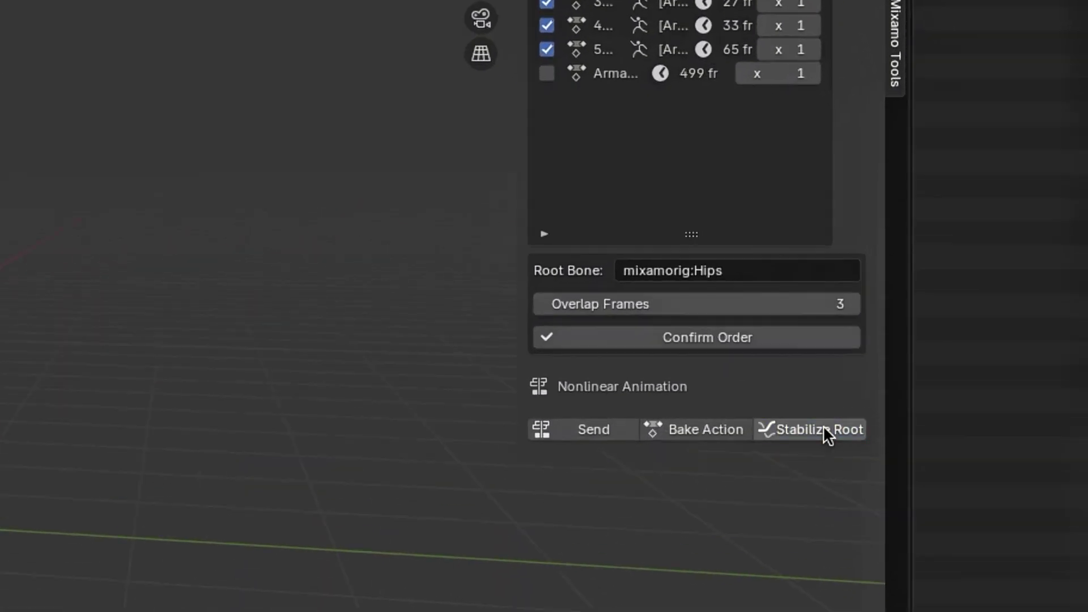
{"action": "left_click", "coordinate": [823, 425]}
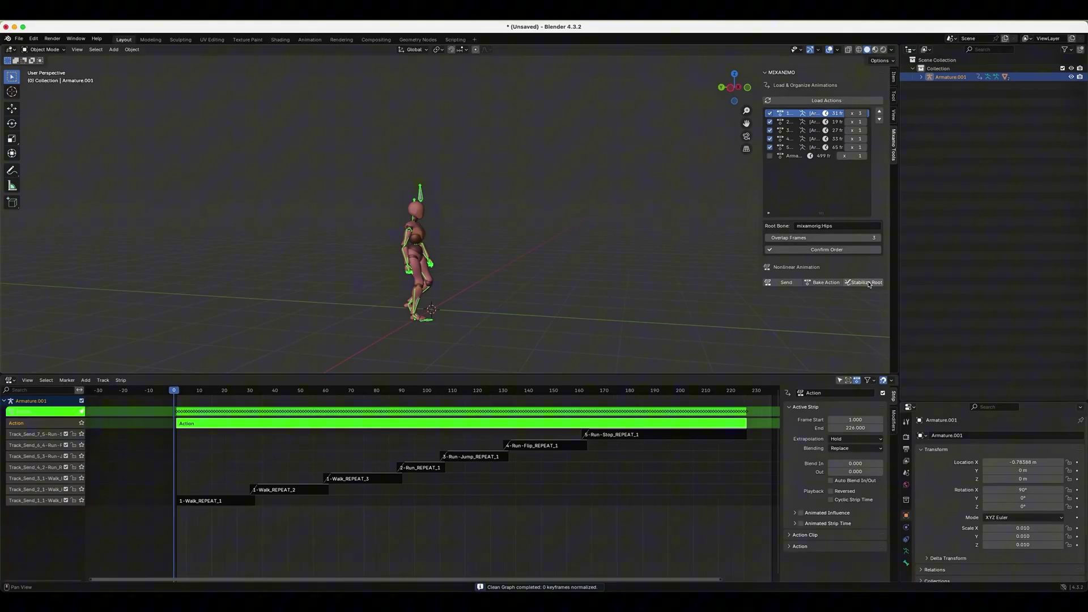
{"action": "key", "text": "space"}
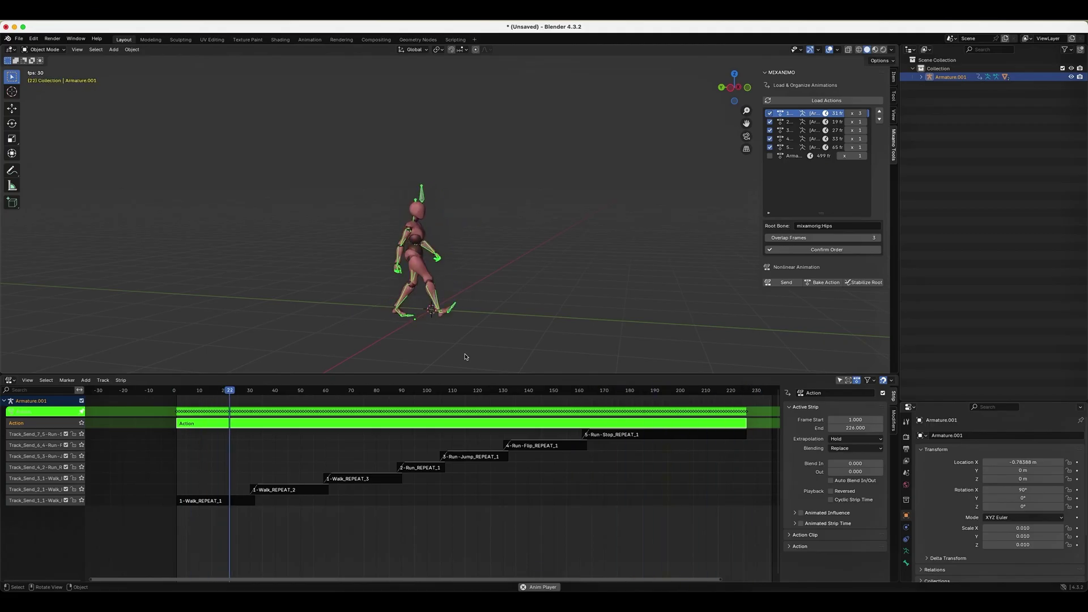
{"action": "left_click", "coordinate": [466, 341]}
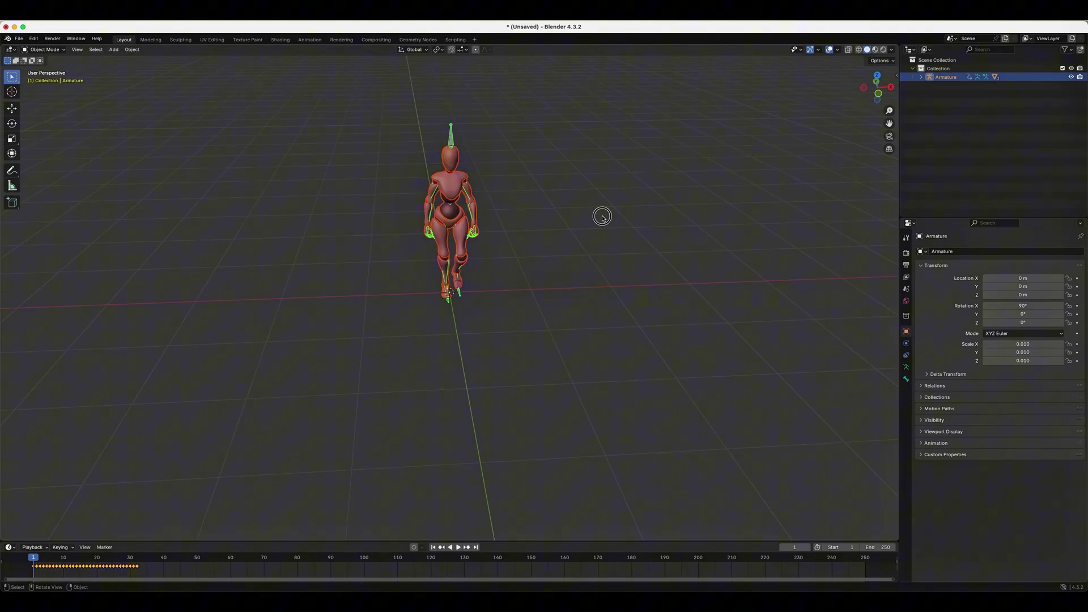
Load the character's action into a widened Mixamo Tools list in the sidebar.
{"action": "left_click", "coordinate": [602, 216]}
{"action": "key", "text": "n"}
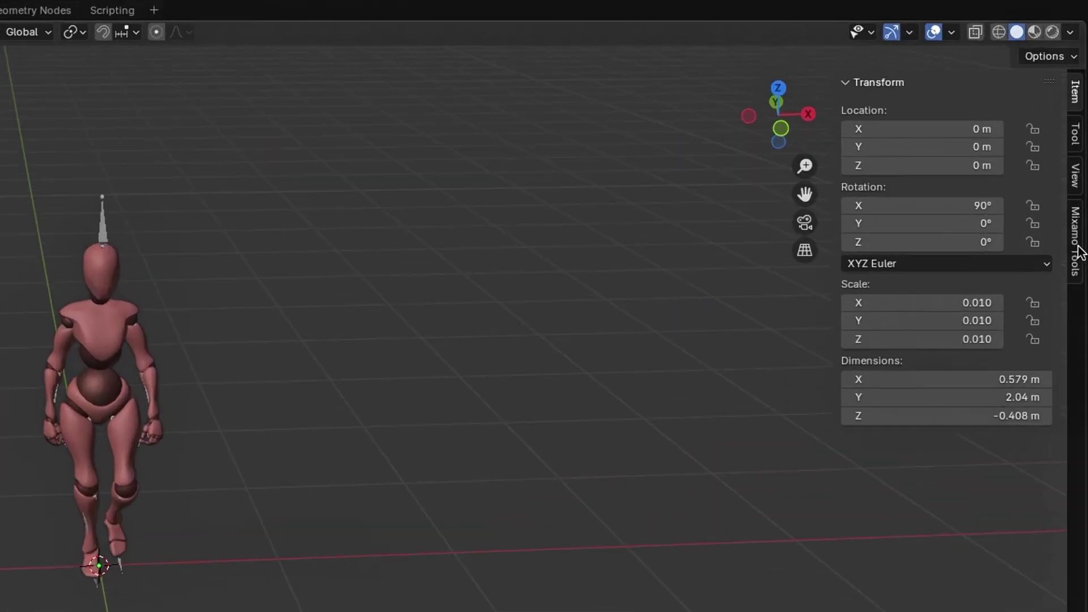
{"action": "left_click", "coordinate": [1075, 246]}
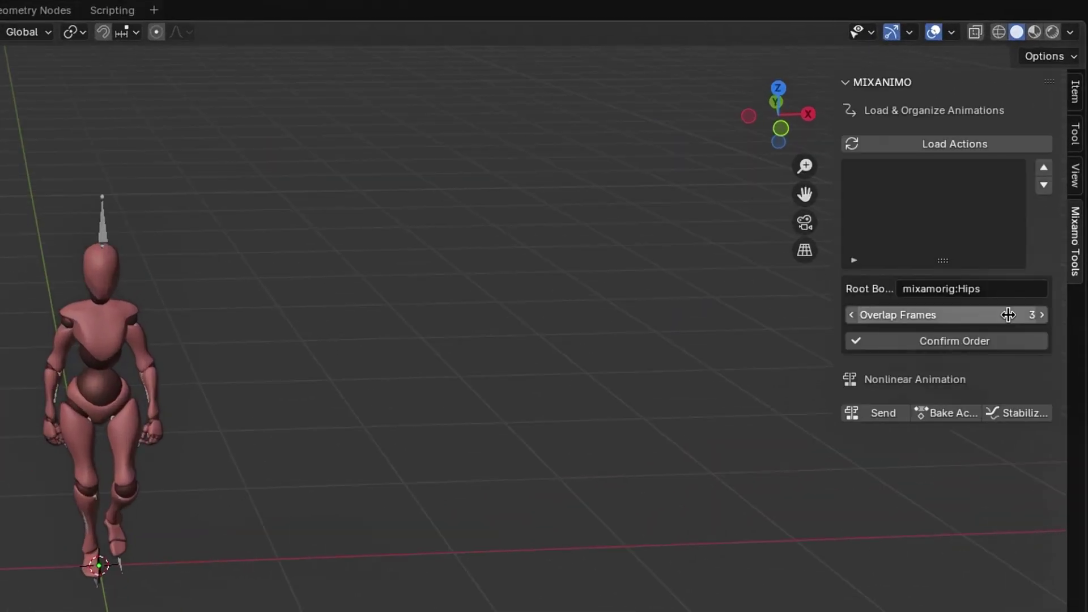
{"action": "left_click", "coordinate": [951, 145]}
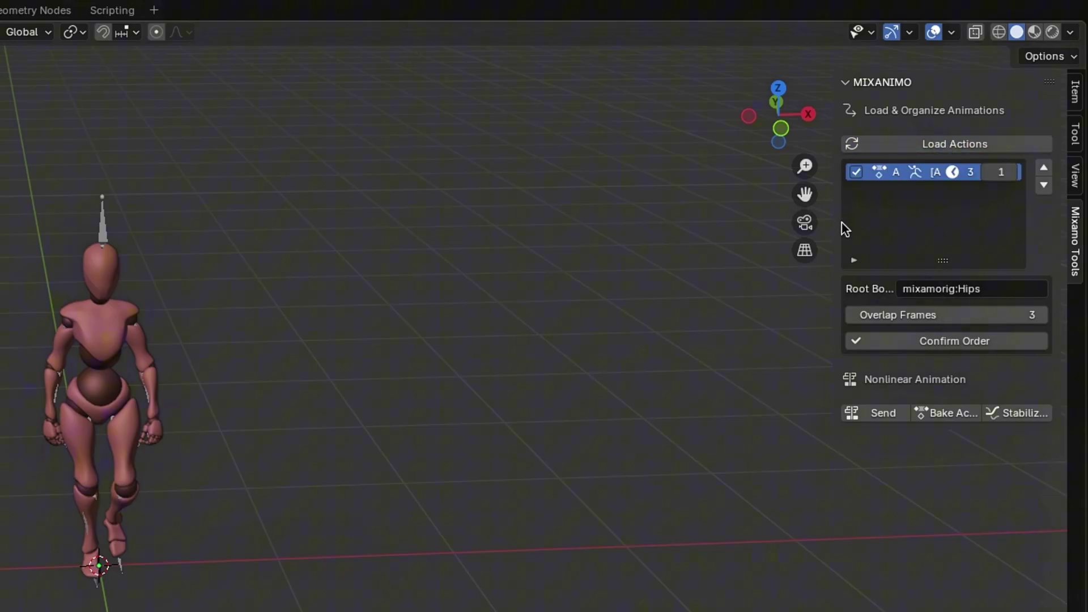
{"action": "left_click_drag", "start_coordinate": [821, 211], "coordinate": [404, 229]}
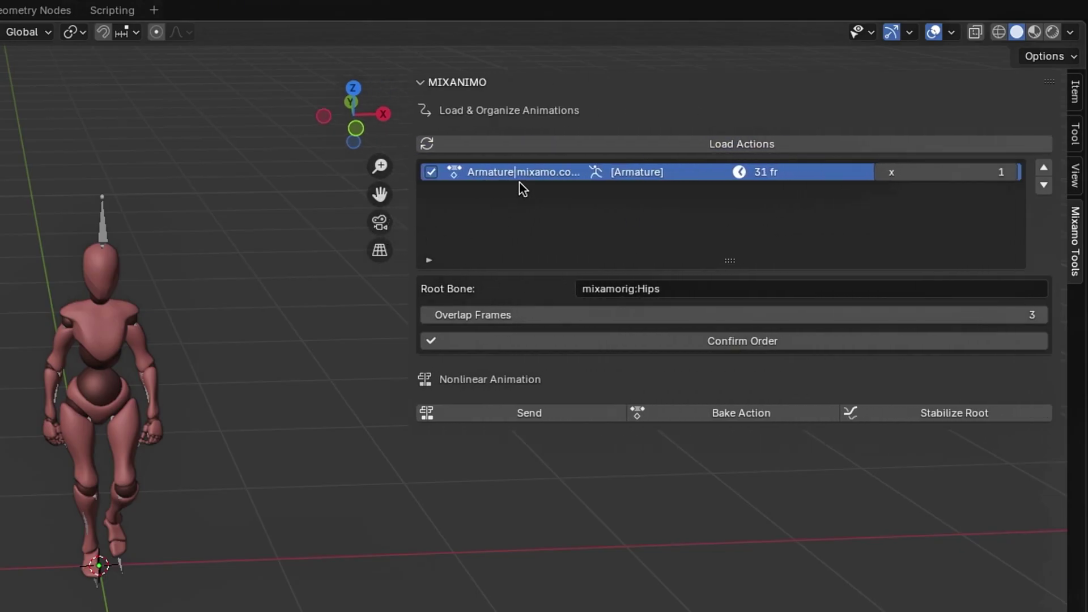
Rename the armature's mixamo action to Walk in the Outliner.
{"action": "left_click", "coordinate": [740, 92]}
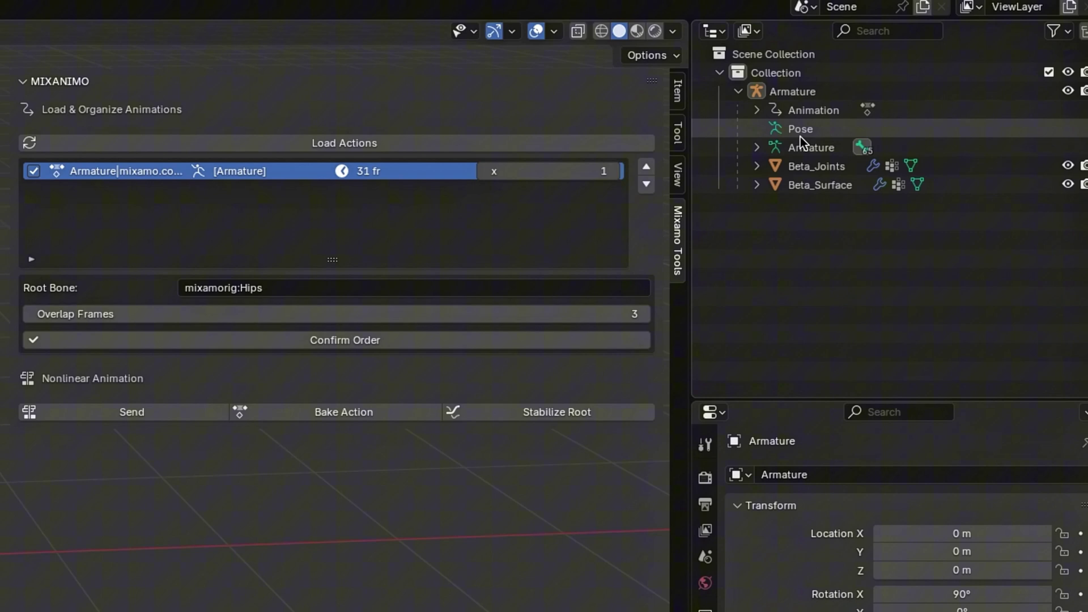
{"action": "left_click", "coordinate": [758, 110]}
{"action": "double_click", "coordinate": [840, 127]}
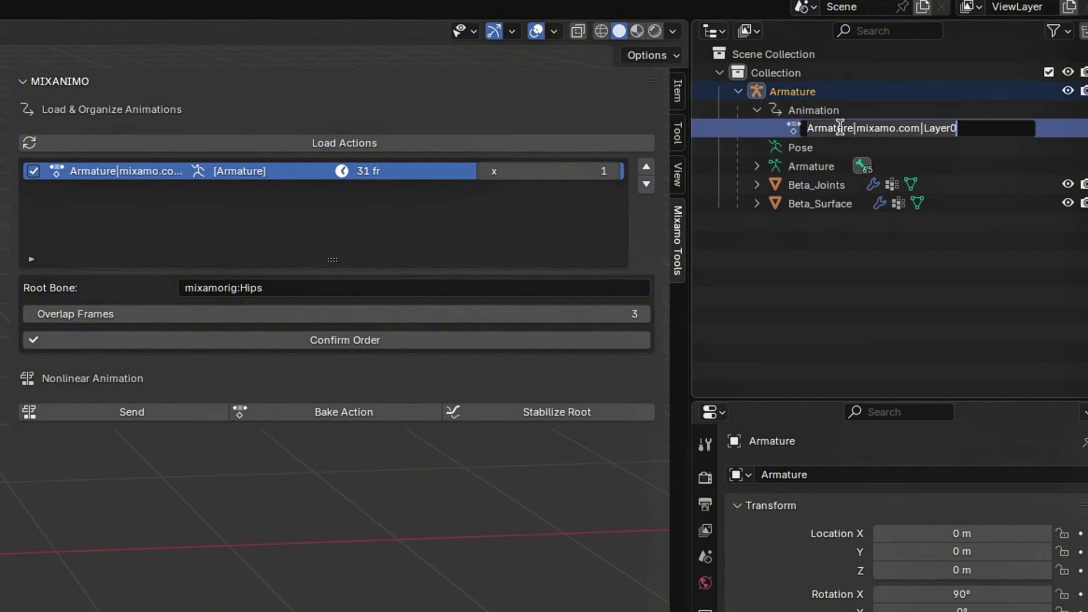
{"action": "type", "text": "Walk"}
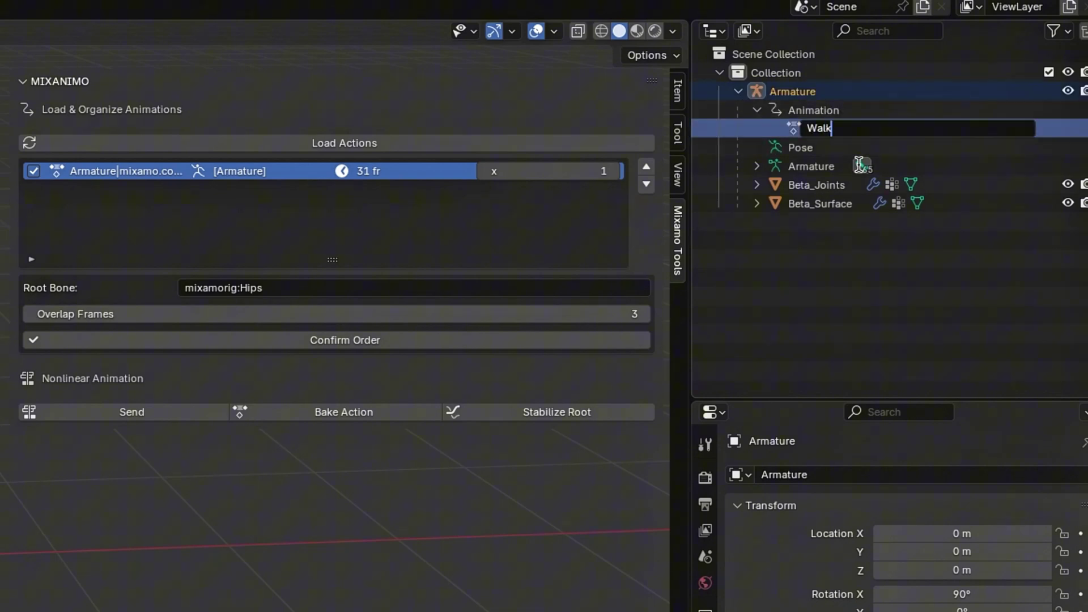
{"action": "key", "text": "Return"}
{"action": "left_click", "coordinate": [260, 144]}
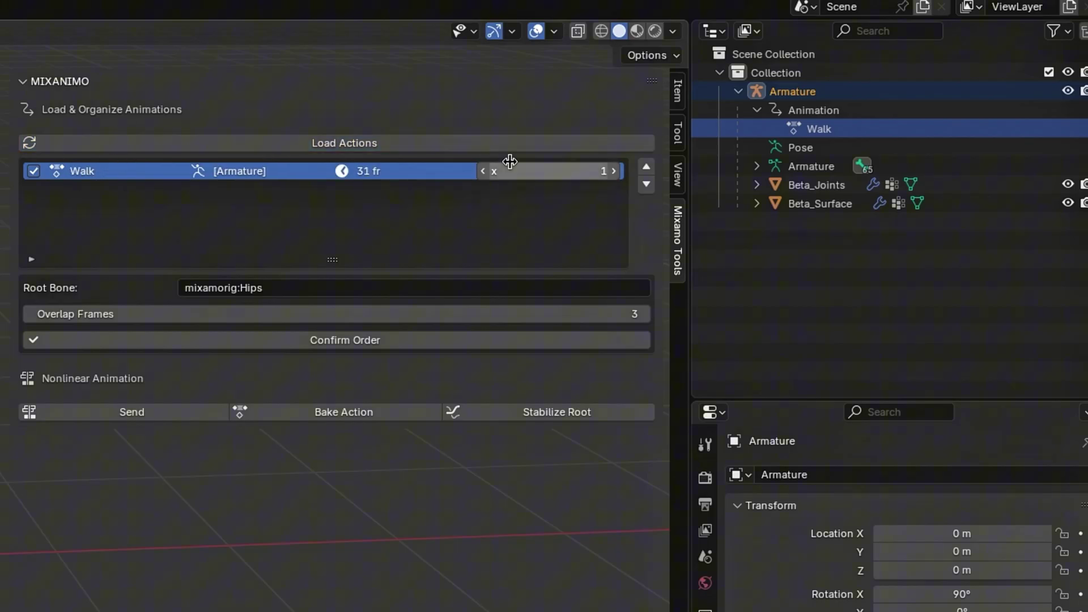
Set the Walk action's repeat count to 10.
{"action": "left_click", "coordinate": [611, 171]}
{"action": "left_click", "coordinate": [612, 173]}
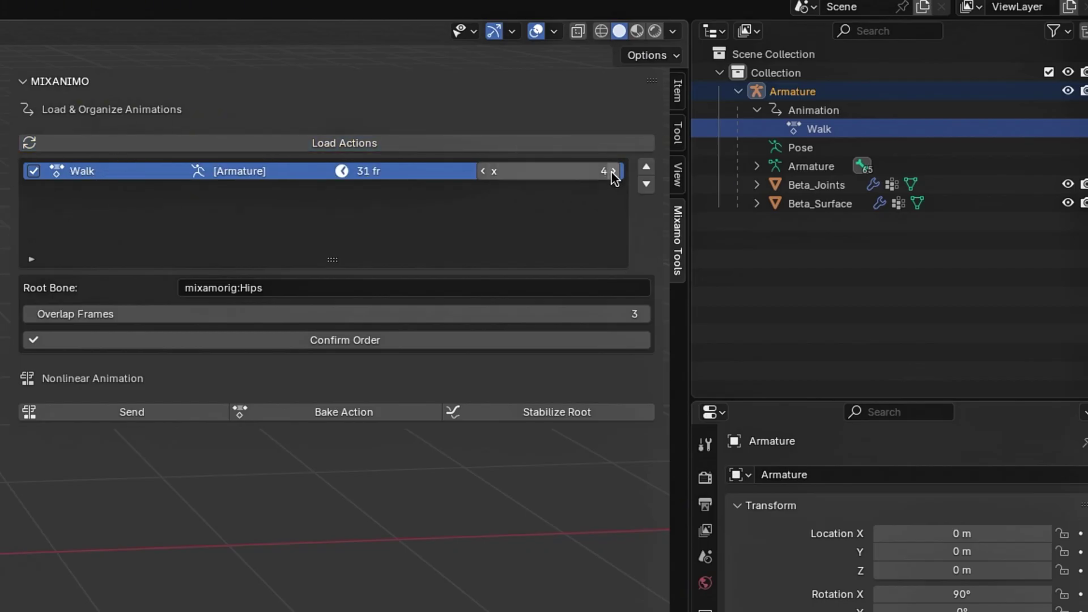
{"action": "left_click", "coordinate": [561, 173]}
{"action": "type", "text": "10"}
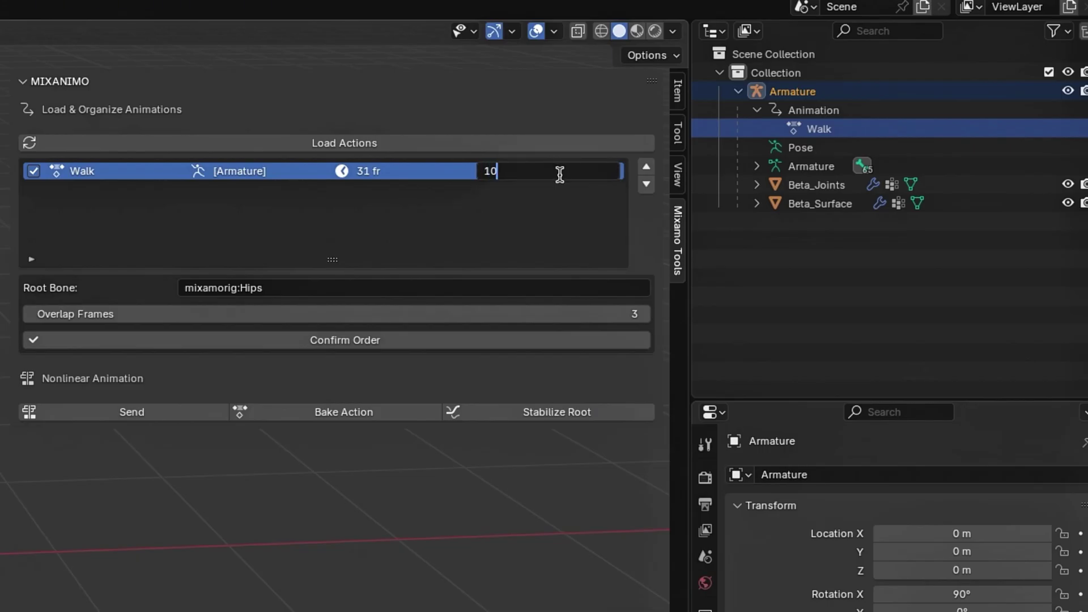
{"action": "key", "text": "Return"}
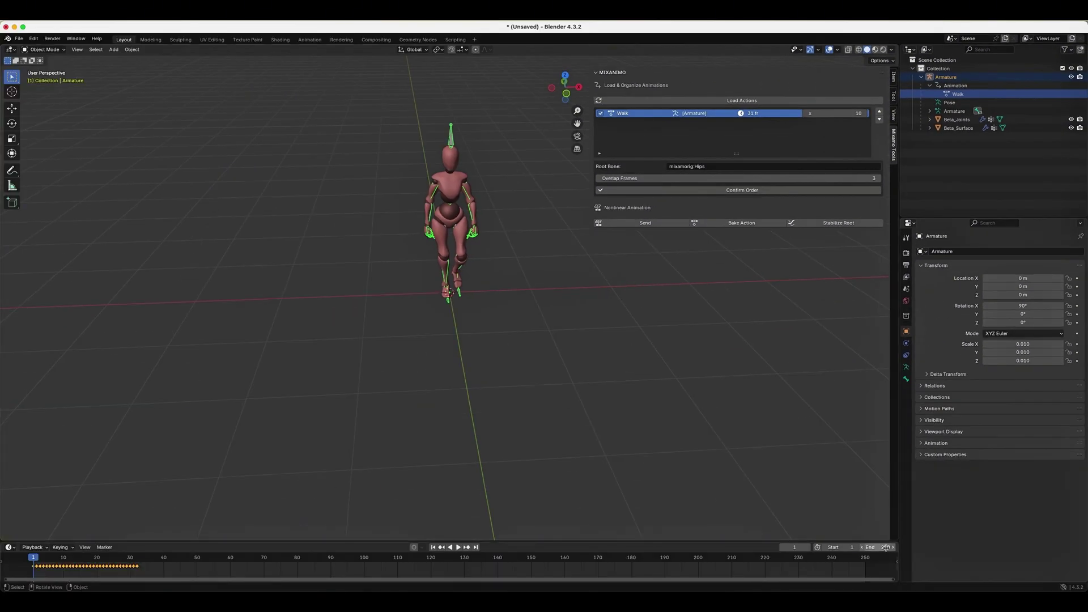
Set the scene end frame to 310 and the Walk repeat overlap to 1 frame.
{"action": "left_click", "coordinate": [884, 547]}
{"action": "key", "text": "Return"}
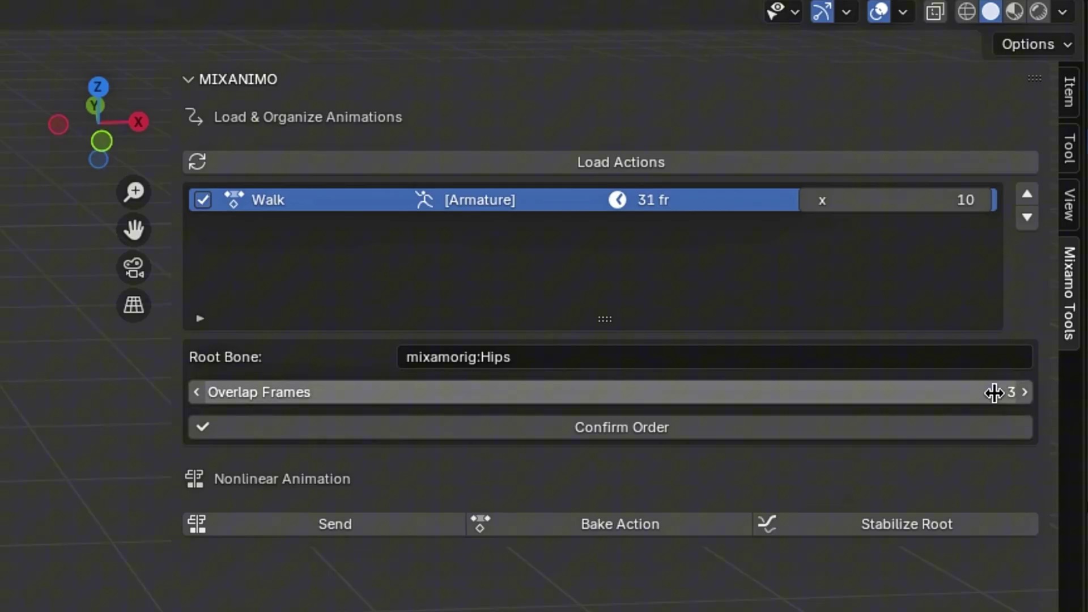
{"action": "left_click", "coordinate": [196, 392]}
{"action": "left_click", "coordinate": [196, 392]}
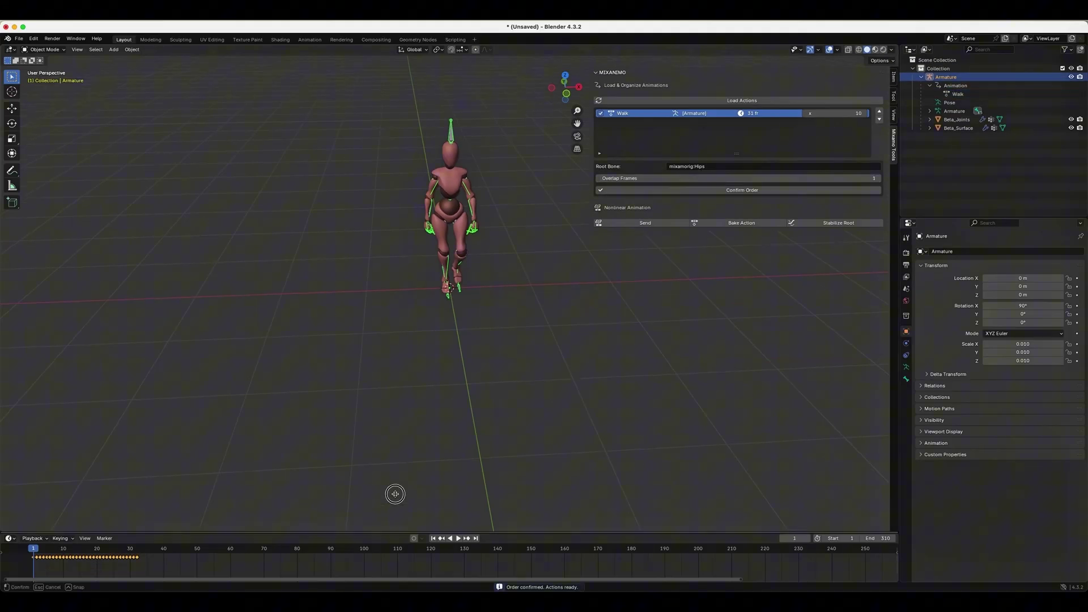
{"action": "left_click_drag", "start_coordinate": [389, 542], "coordinate": [396, 332]}
Turn the timeline area into the Nonlinear Animation editor.
{"action": "left_click", "coordinate": [10, 337]}
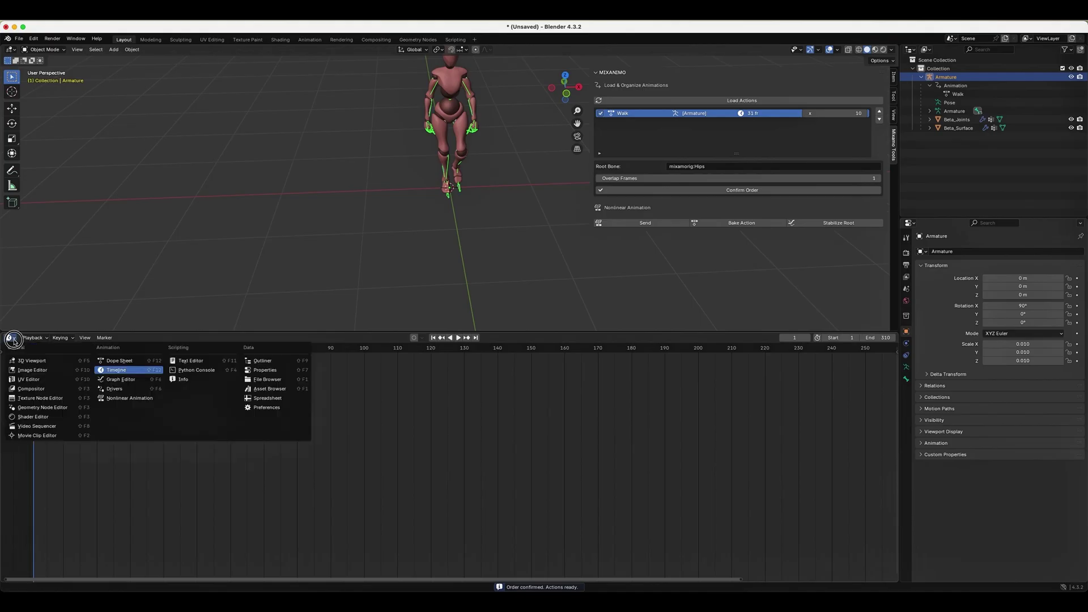
{"action": "left_click", "coordinate": [128, 401]}
{"action": "middle_click_drag", "start_coordinate": [443, 134], "coordinate": [445, 203], "text": "shift"}
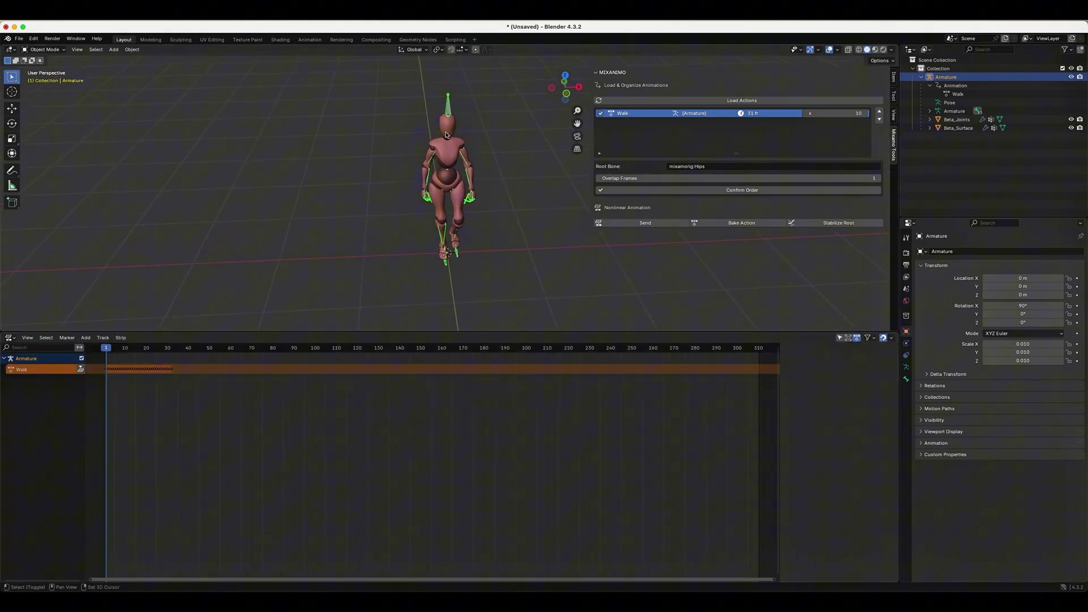
Confirm the action order, send the ten Walk repeats as NLA strips, and play them.
{"action": "left_click", "coordinate": [736, 191]}
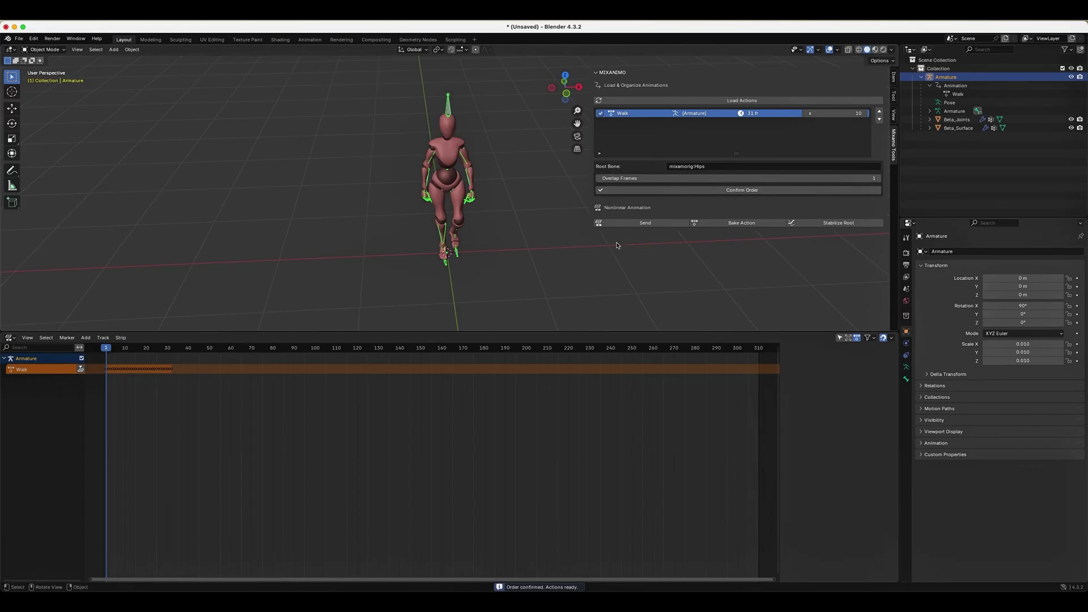
{"action": "left_click", "coordinate": [640, 224]}
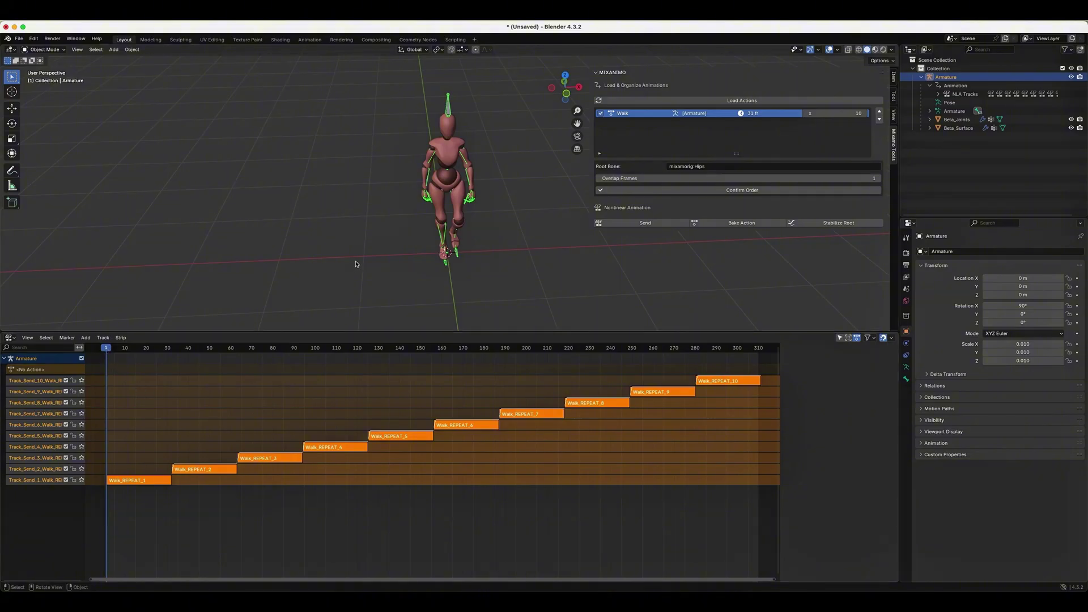
{"action": "middle_click_drag", "start_coordinate": [355, 263], "coordinate": [425, 246]}
{"action": "scroll", "coordinate": [459, 235], "scroll_direction": "down", "scroll_amount": 5}
{"action": "key", "text": "space"}
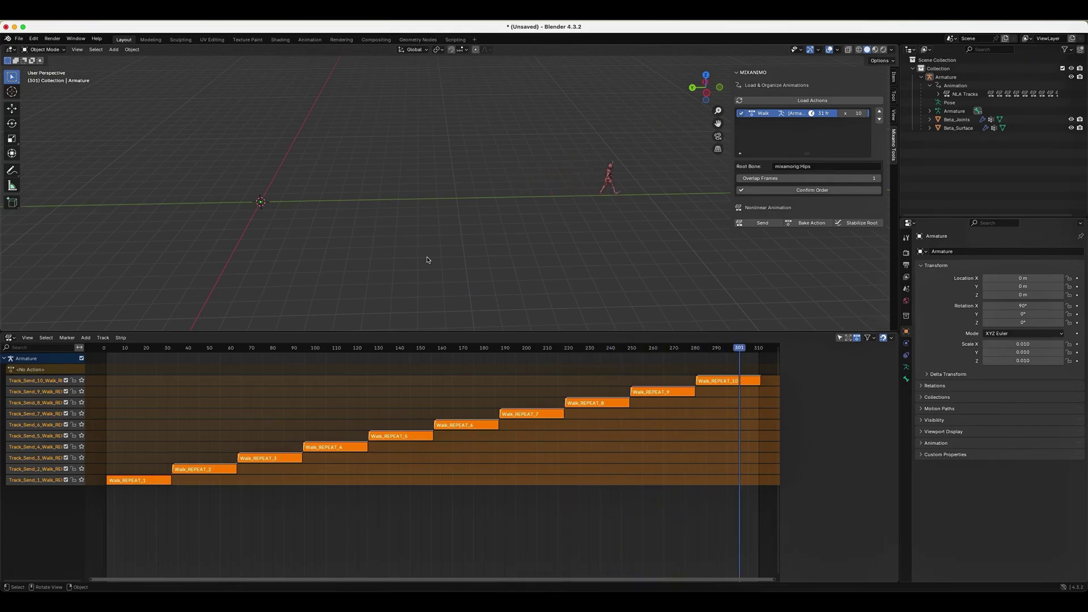
Push the baked walk action down into an NLA track and enter tweak mode on it.
{"action": "left_click", "coordinate": [945, 77]}
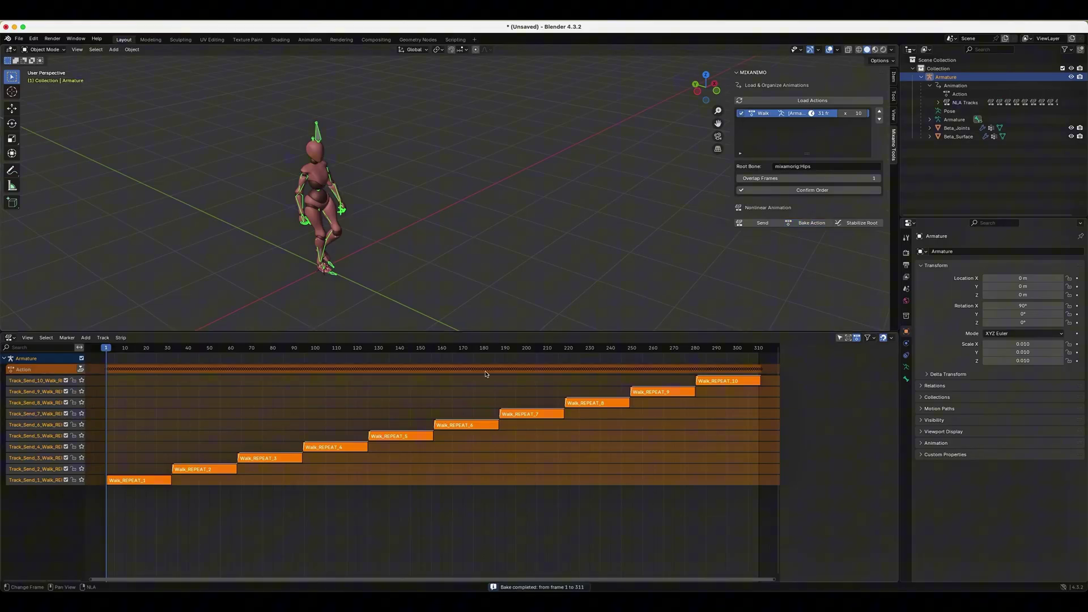
{"action": "left_click", "coordinate": [82, 370]}
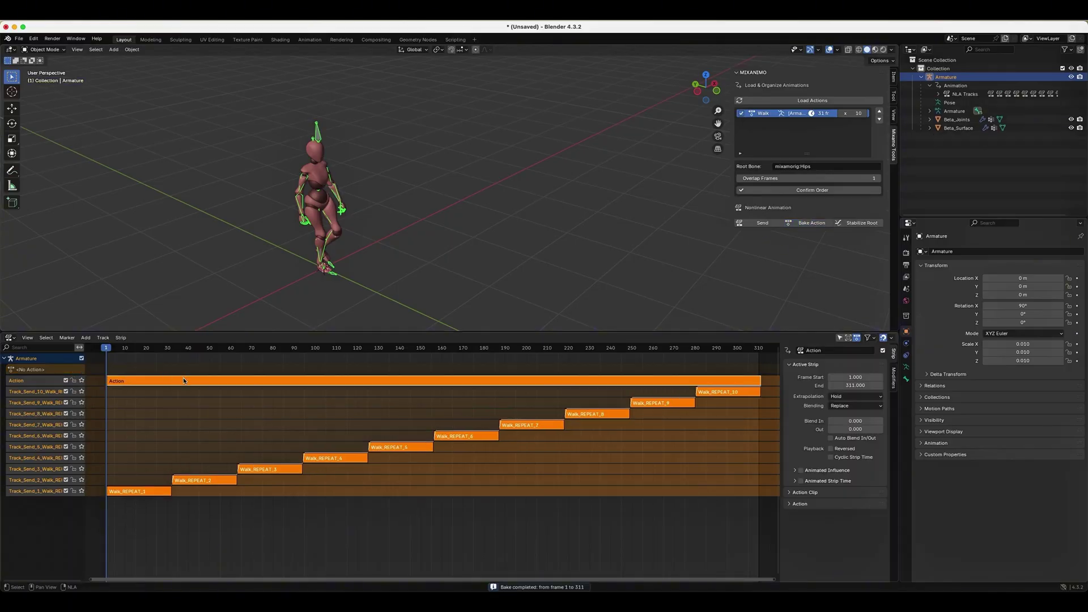
{"action": "left_click", "coordinate": [183, 379]}
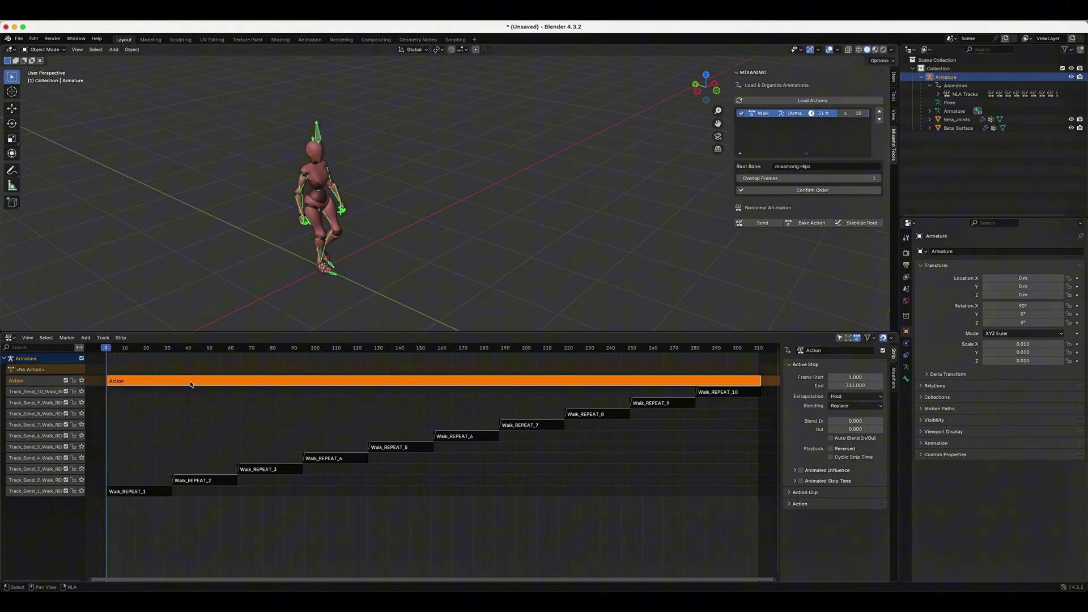
{"action": "key", "text": "Tab"}
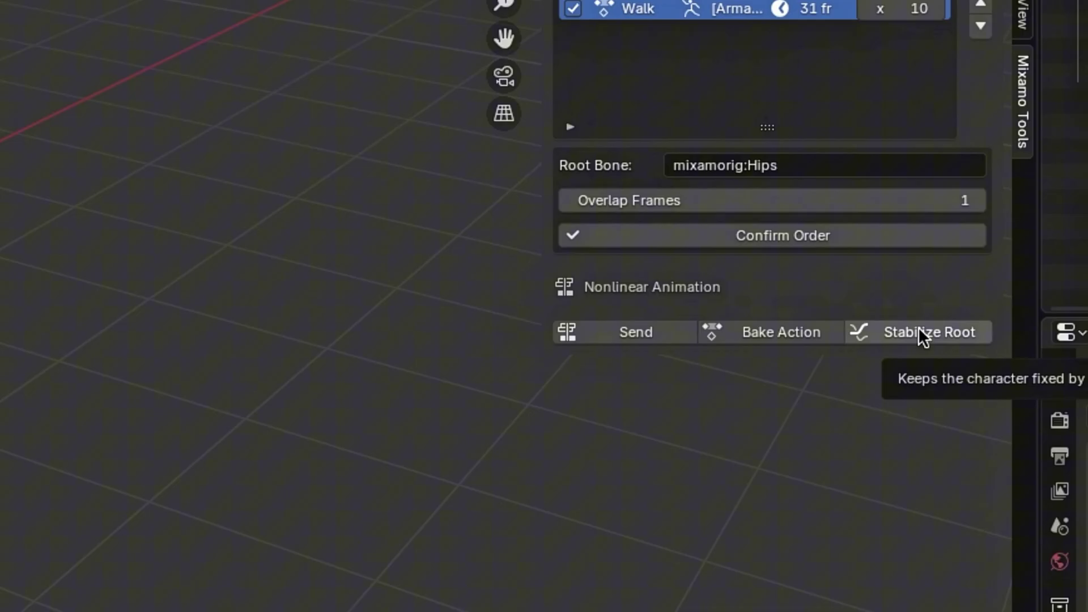
Stabilize the character's root motion and play the walk.
{"action": "left_click", "coordinate": [918, 327]}
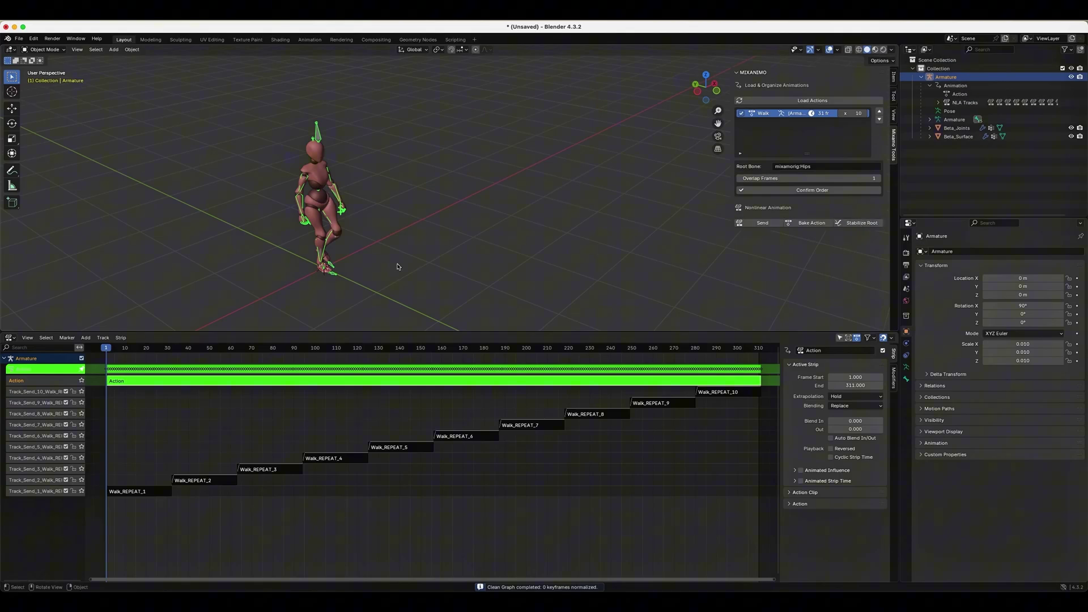
{"action": "left_click", "coordinate": [383, 228]}
{"action": "middle_click_drag", "start_coordinate": [383, 227], "coordinate": [400, 261]}
{"action": "key", "text": "space"}
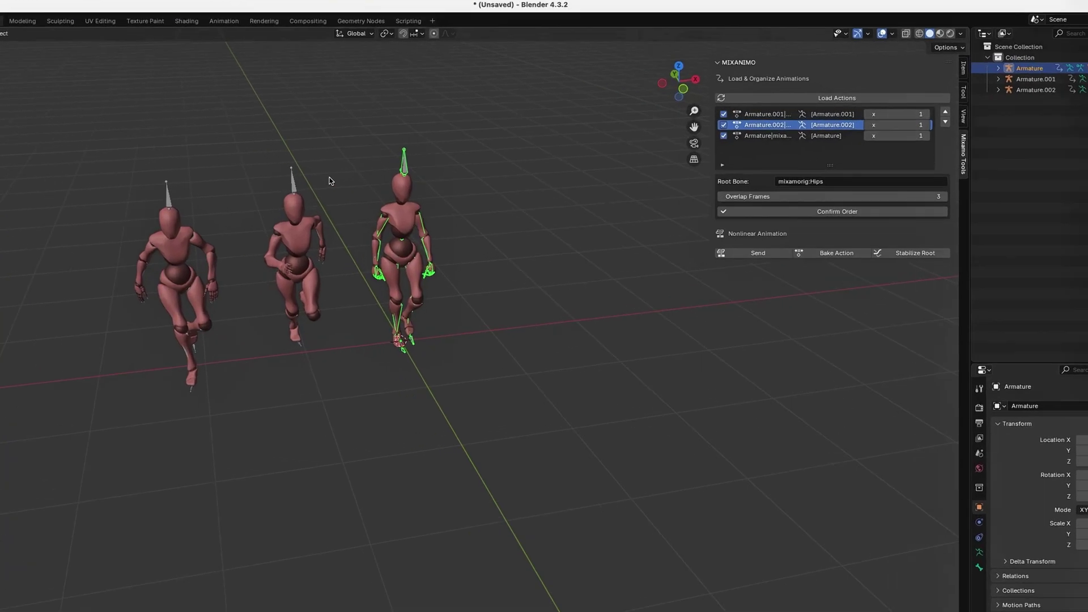
Inspect the armatures and the enlarged Mixanimo action list, trying a x2 repeat on the first action.
{"action": "left_click", "coordinate": [239, 199]}
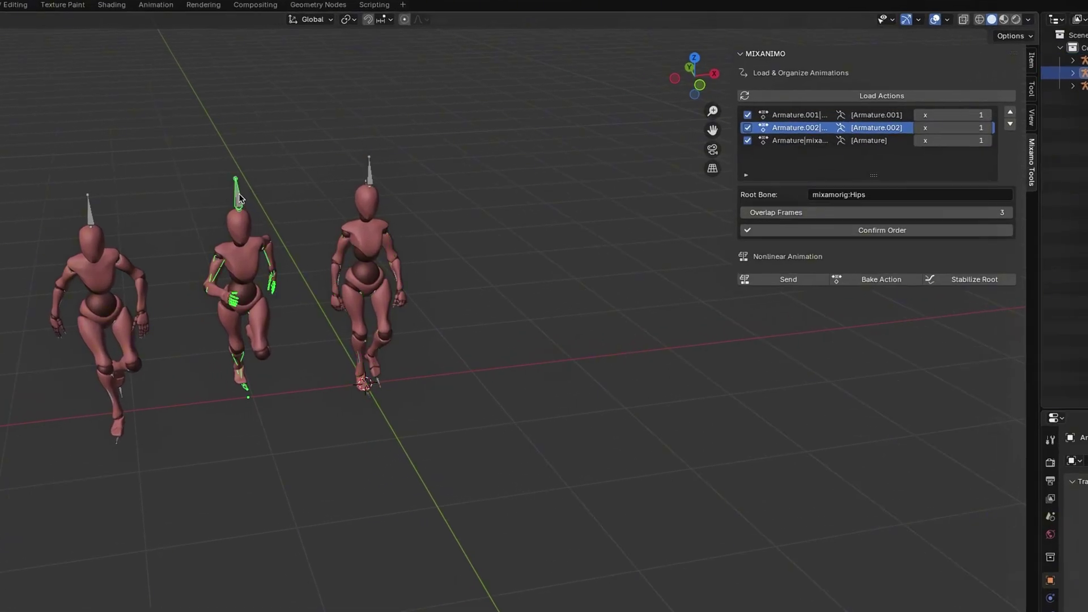
{"action": "left_click", "coordinate": [88, 212]}
{"action": "left_click", "coordinate": [794, 140]}
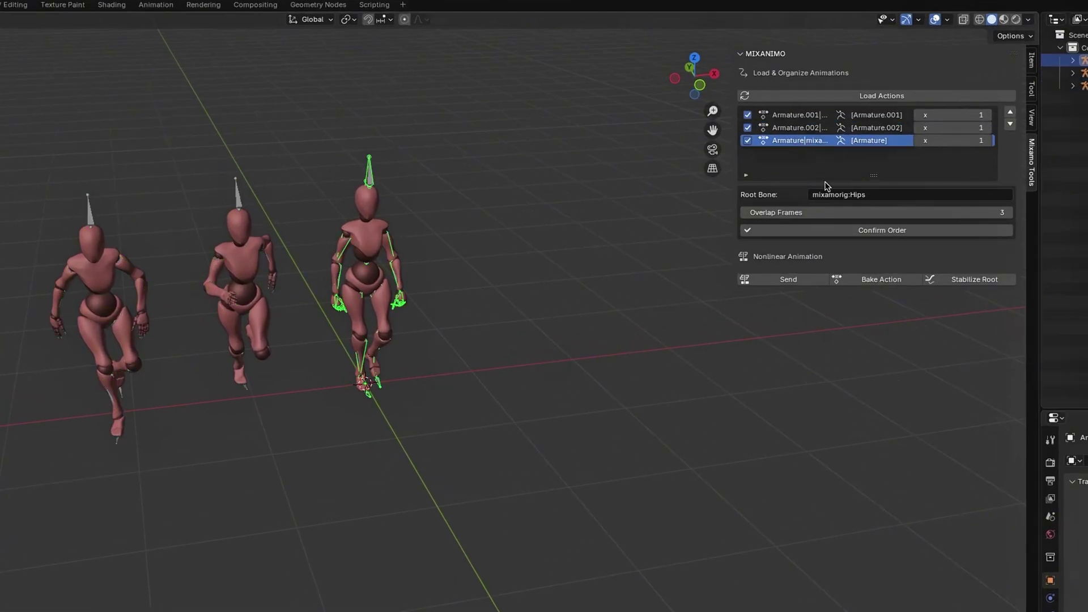
{"action": "left_click_drag", "start_coordinate": [871, 176], "coordinate": [872, 304]}
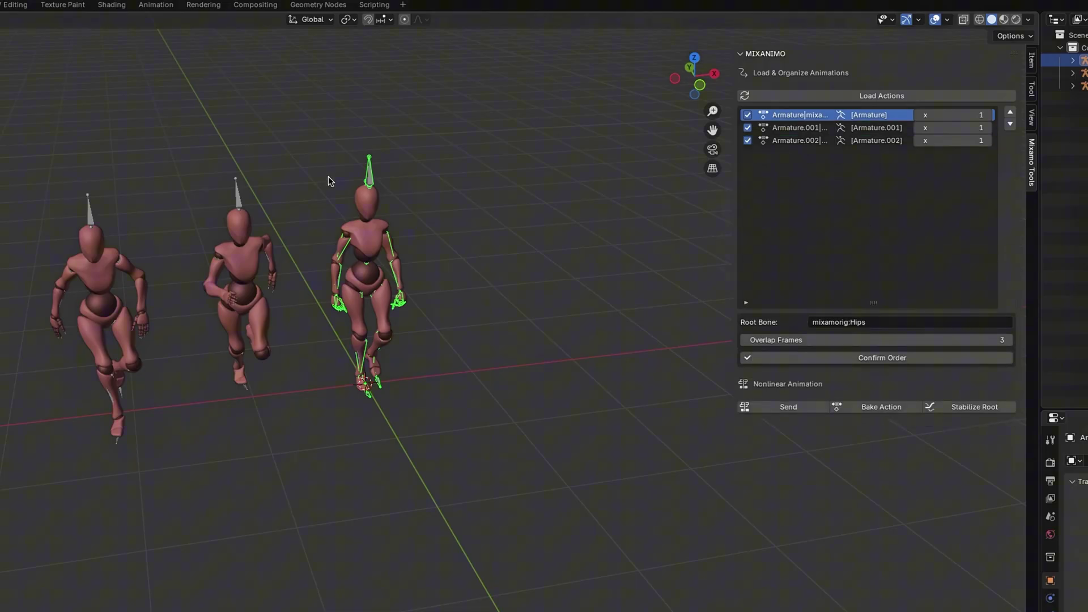
{"action": "left_click", "coordinate": [988, 121]}
{"action": "left_click", "coordinate": [842, 128]}
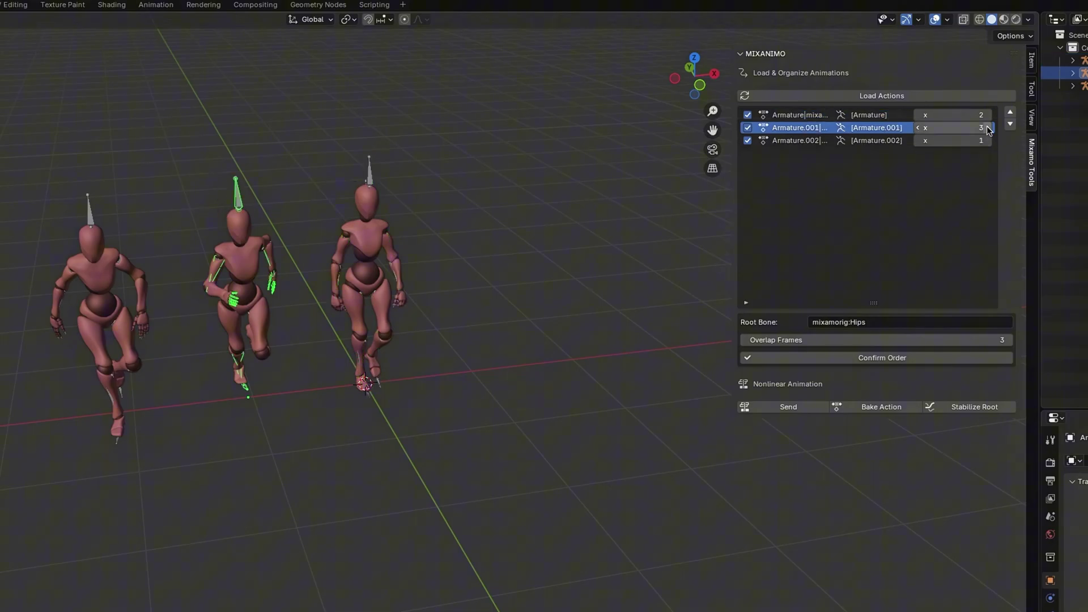
{"action": "left_click", "coordinate": [88, 210]}
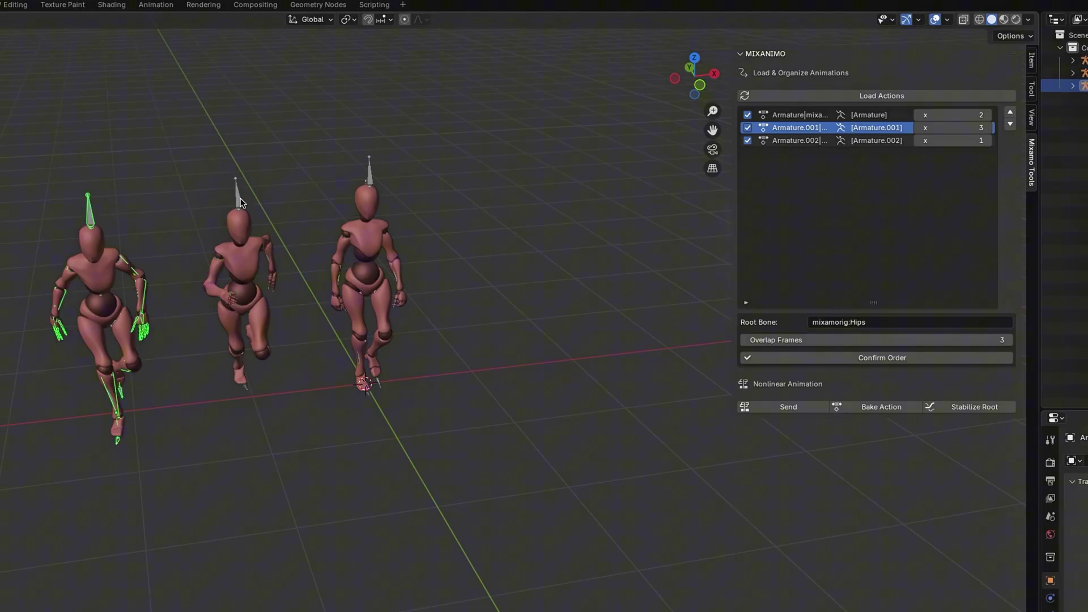
{"action": "left_click", "coordinate": [238, 201]}
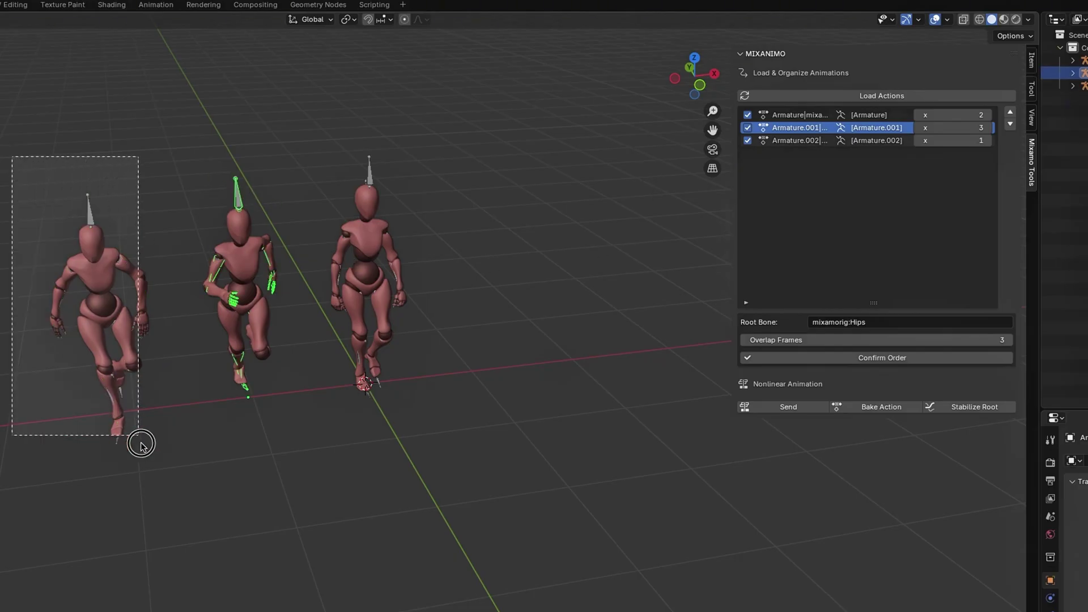
{"action": "left_click_drag", "start_coordinate": [13, 157], "coordinate": [313, 528]}
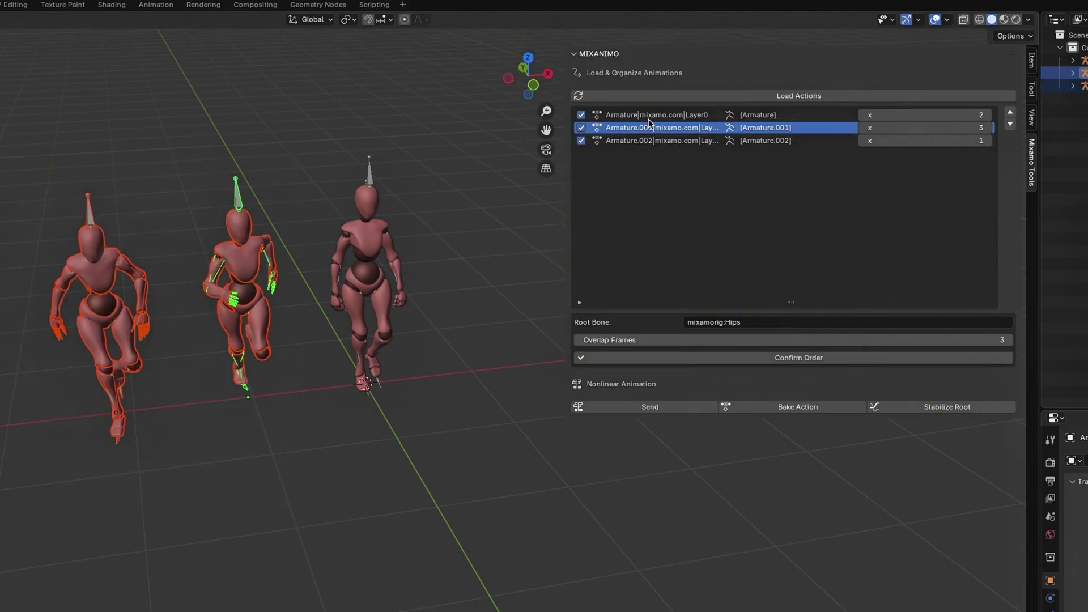
Reload the action list and delete the left and middle armatures.
{"action": "left_click", "coordinate": [670, 97]}
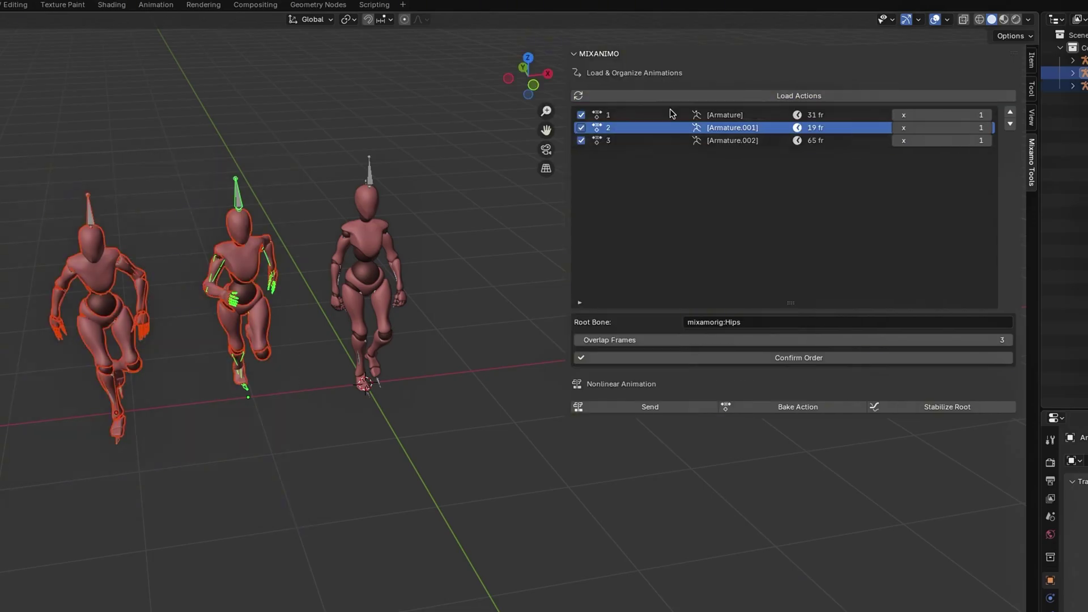
{"action": "left_click", "coordinate": [729, 140]}
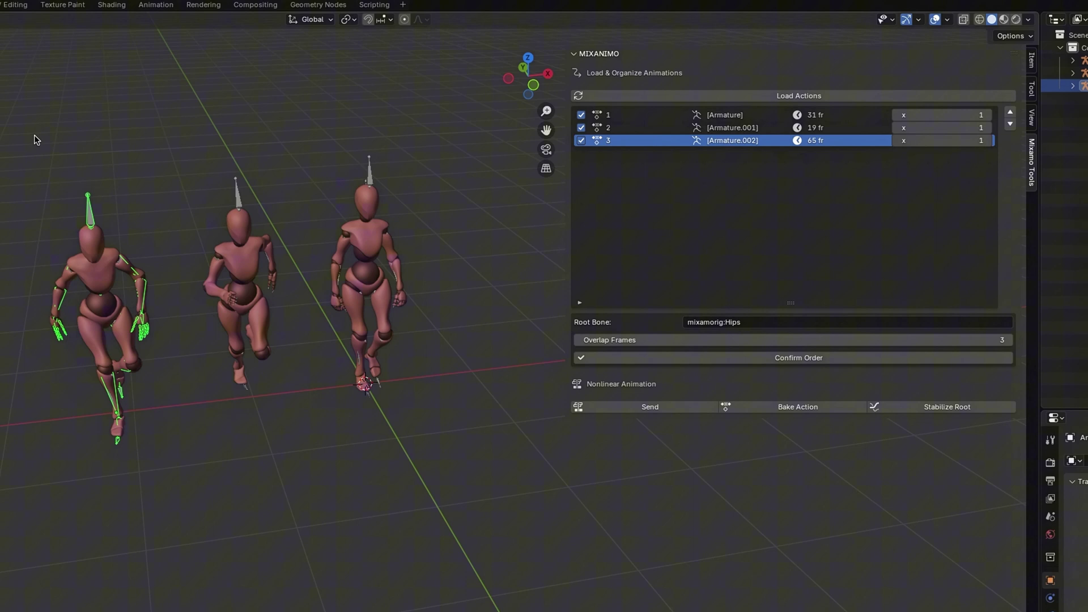
{"action": "left_click_drag", "start_coordinate": [34, 140], "coordinate": [320, 512]}
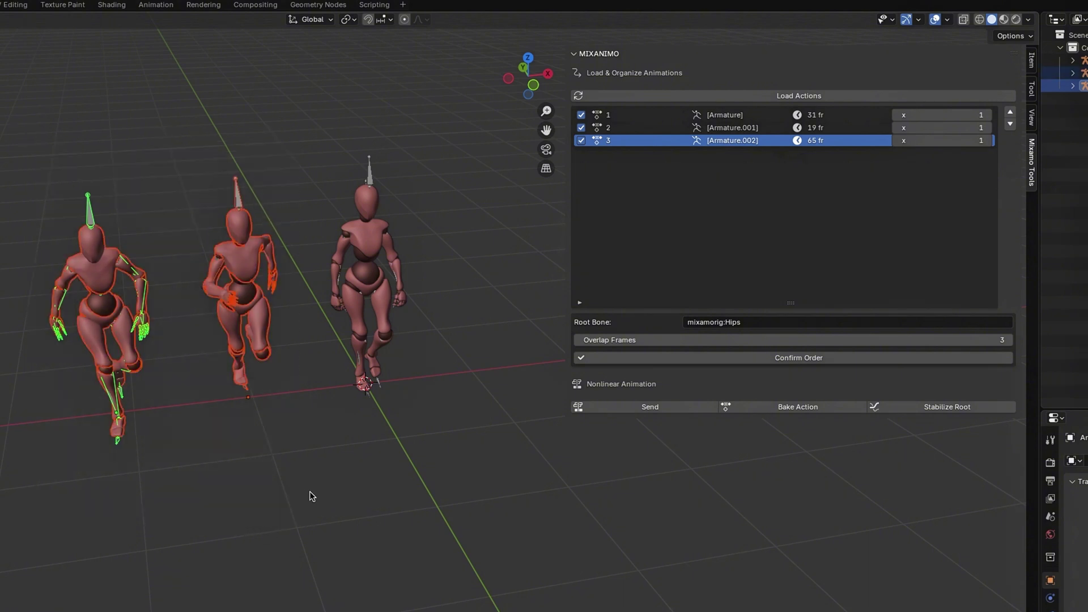
{"action": "key", "text": "x"}
{"action": "left_click", "coordinate": [294, 492]}
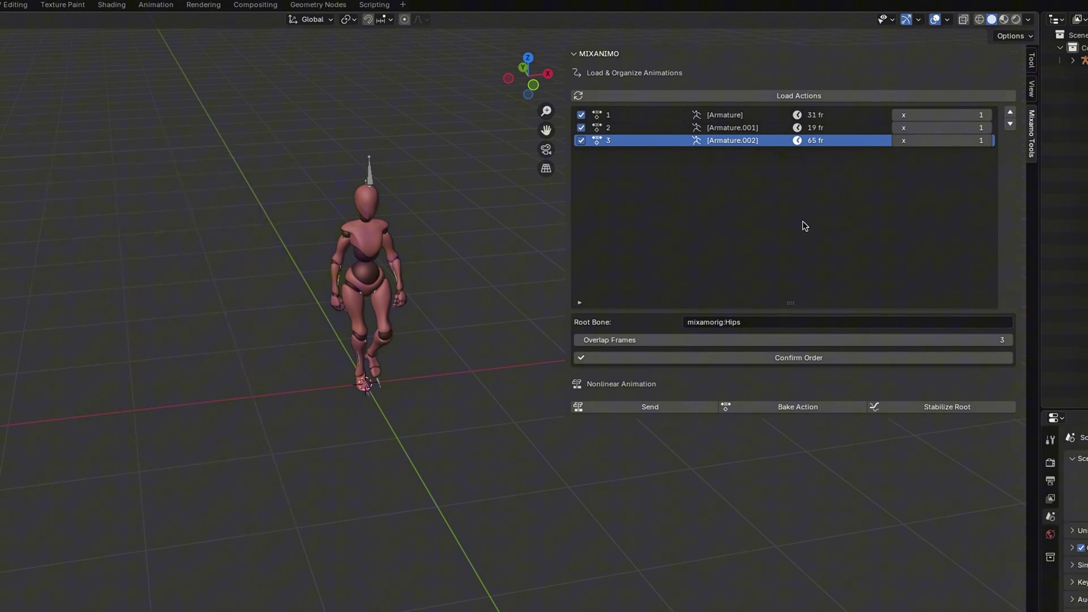
Repeat the first action twice and the second three times, then show the NLA editor.
{"action": "left_click", "coordinate": [646, 114]}
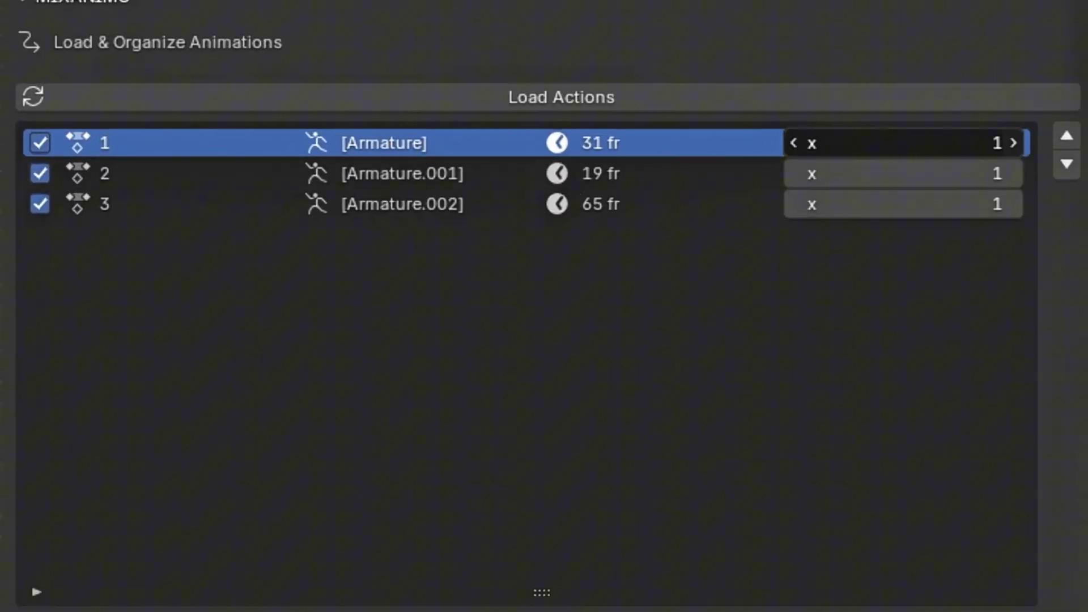
{"action": "left_click", "coordinate": [1012, 142]}
{"action": "left_click", "coordinate": [1012, 174]}
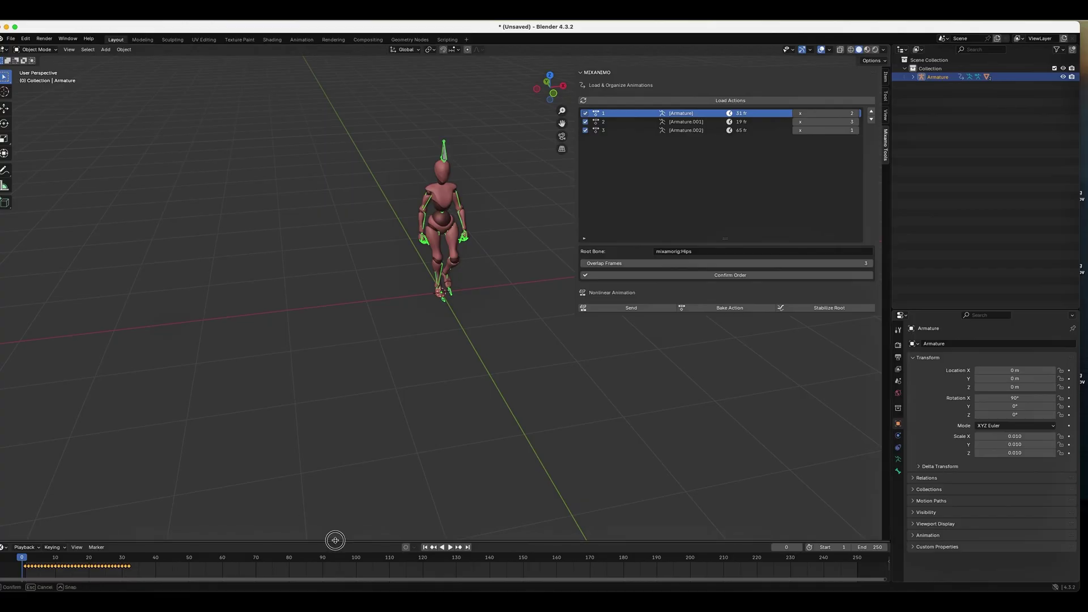
{"action": "left_click_drag", "start_coordinate": [336, 543], "coordinate": [336, 403]}
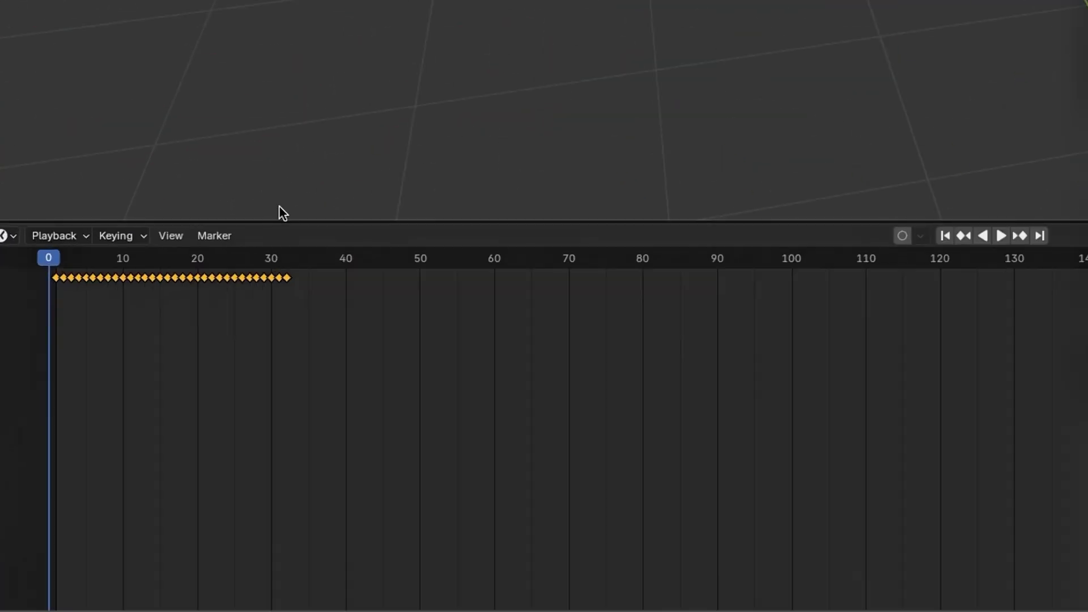
{"action": "left_click", "coordinate": [8, 237]}
{"action": "left_click", "coordinate": [262, 369]}
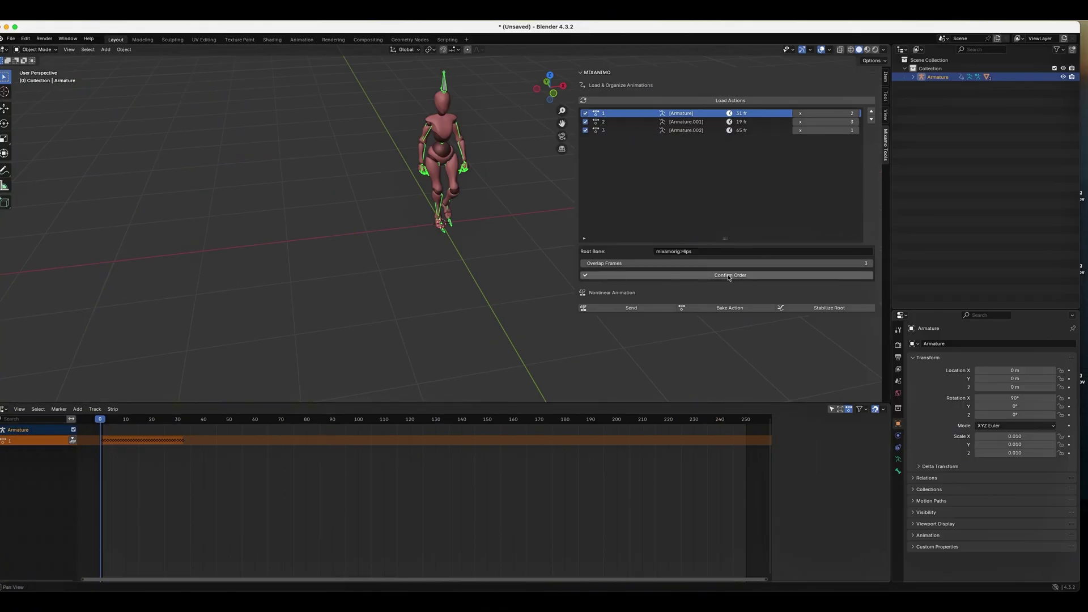
Confirm the three actions' order and send them as six NLA repeat strips.
{"action": "left_click", "coordinate": [728, 277]}
{"action": "left_click", "coordinate": [630, 309]}
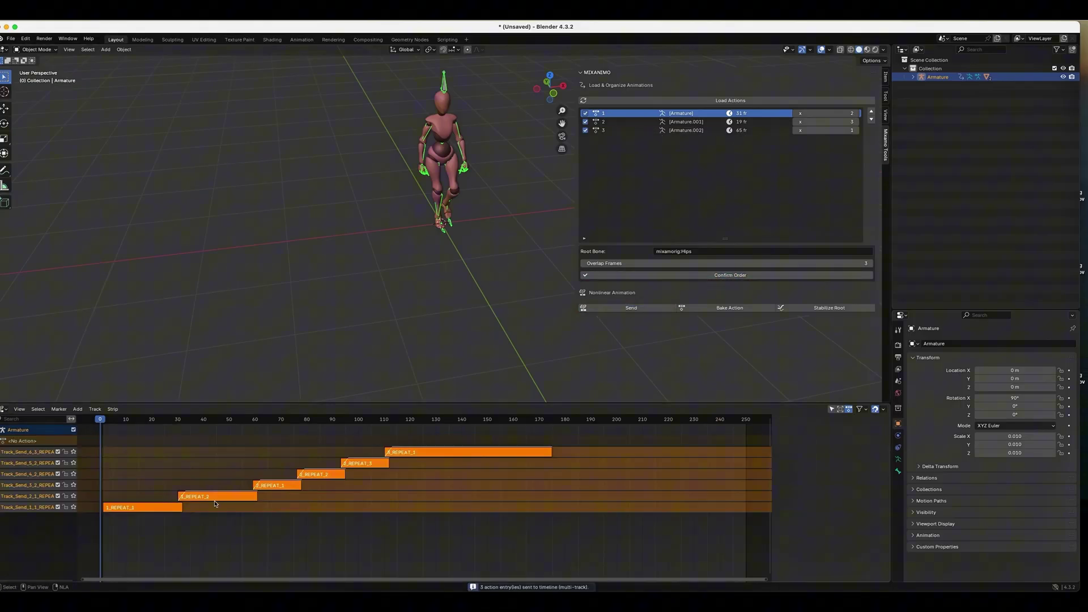
{"action": "left_click", "coordinate": [554, 422]}
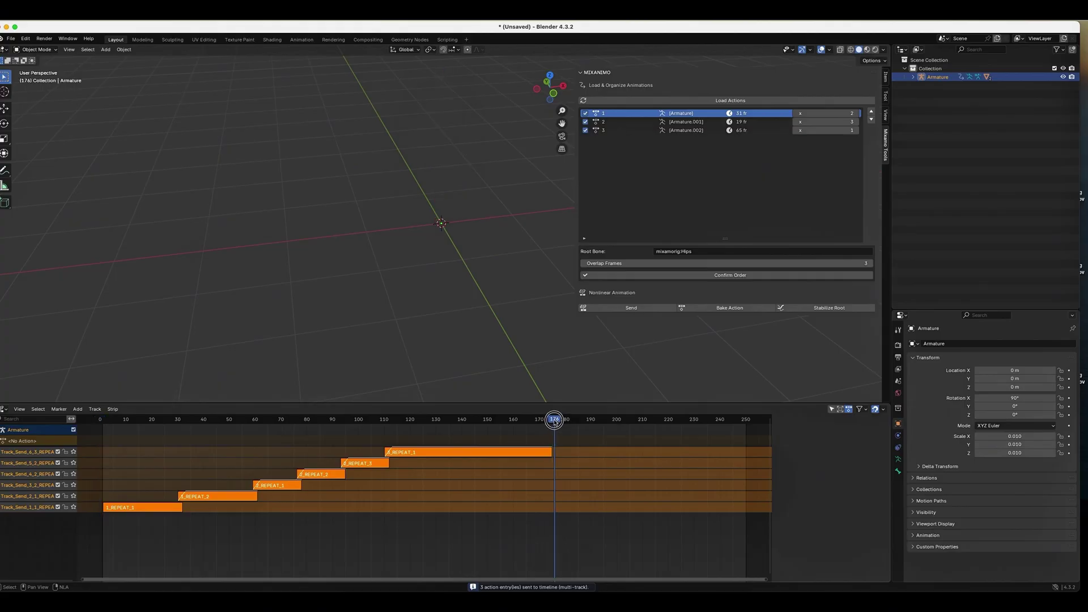
{"action": "left_click_drag", "start_coordinate": [631, 166], "coordinate": [719, 167]}
Play the combined sequence, then stop and scrub to about frame 35.
{"action": "key", "text": "space"}
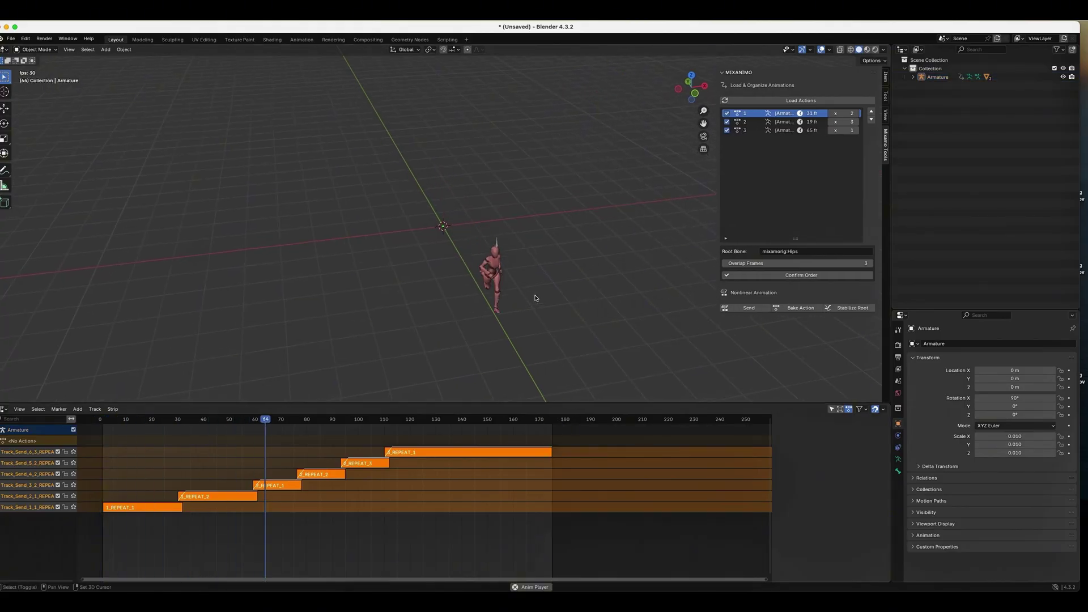
{"action": "scroll", "coordinate": [535, 298], "scroll_direction": "down", "scroll_amount": 5, "text": "shift"}
{"action": "scroll", "coordinate": [535, 298], "scroll_direction": "down", "scroll_amount": 5, "text": "shift"}
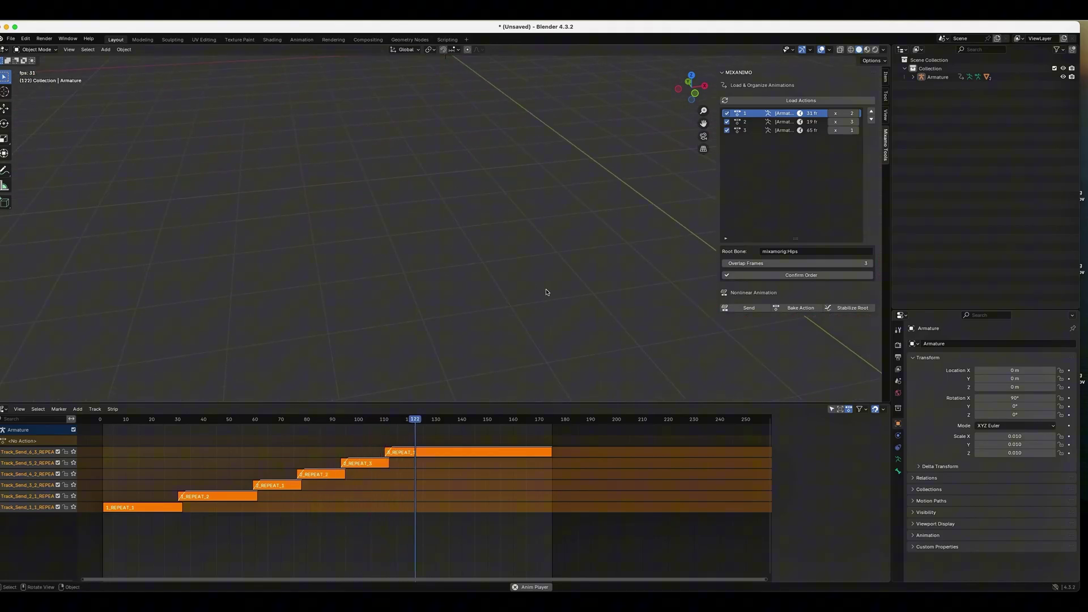
{"action": "key", "text": "KP_Decimal"}
{"action": "key", "text": "Escape"}
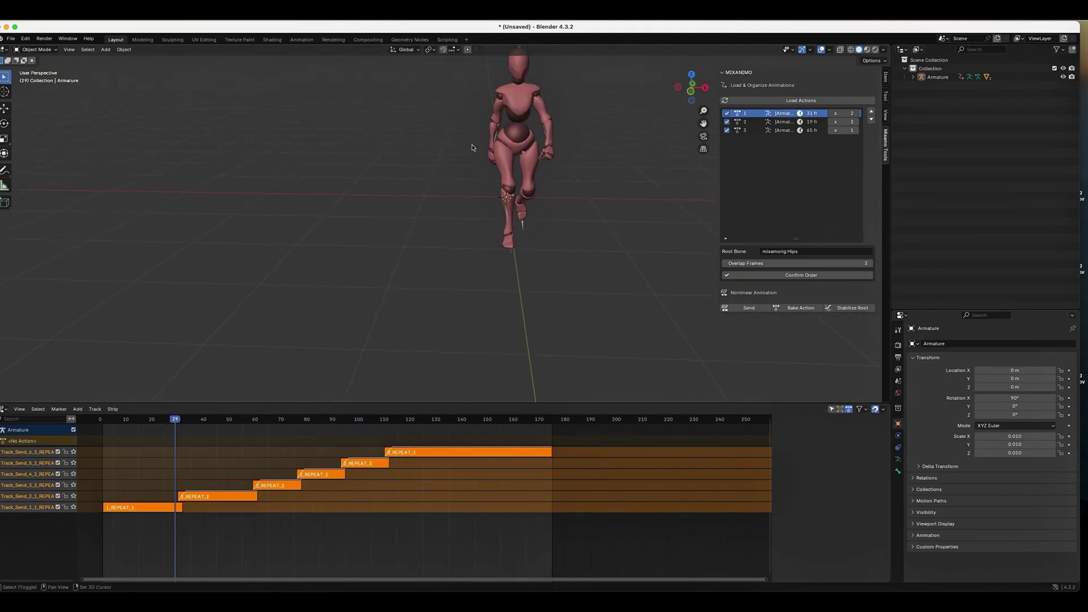
{"action": "mouse_move", "coordinate": [174, 422]}
{"action": "left_mouse_down"}
{"action": "mouse_move", "coordinate": [184, 422]}
{"action": "mouse_move", "coordinate": [146, 422]}
{"action": "mouse_move", "coordinate": [216, 425]}
{"action": "mouse_move", "coordinate": [161, 423]}
{"action": "mouse_move", "coordinate": [179, 423]}
{"action": "left_mouse_up"}
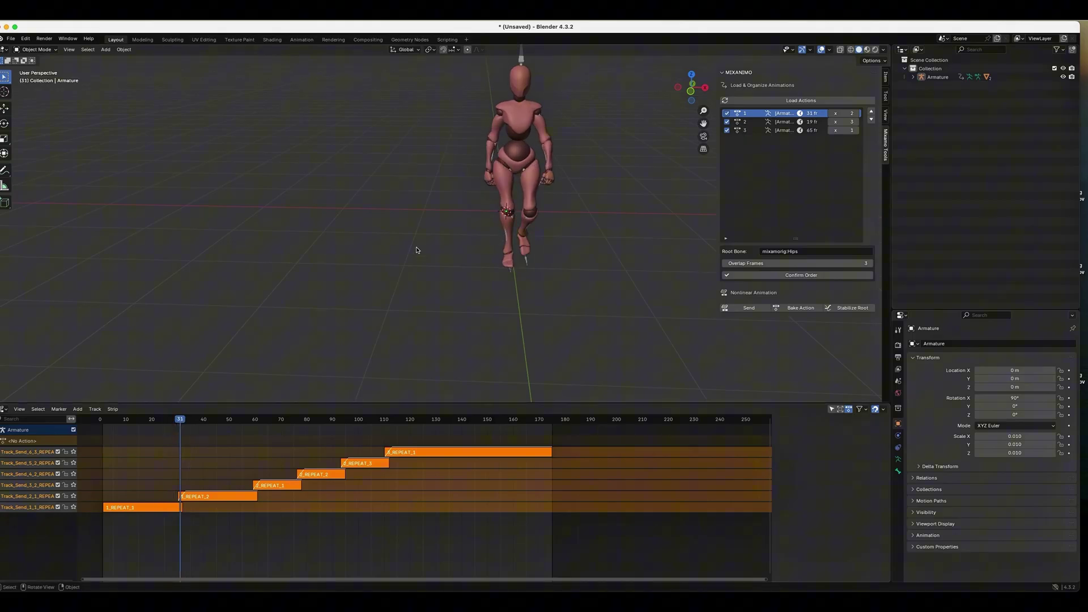
{"action": "middle_click_drag", "start_coordinate": [416, 250], "coordinate": [425, 247]}
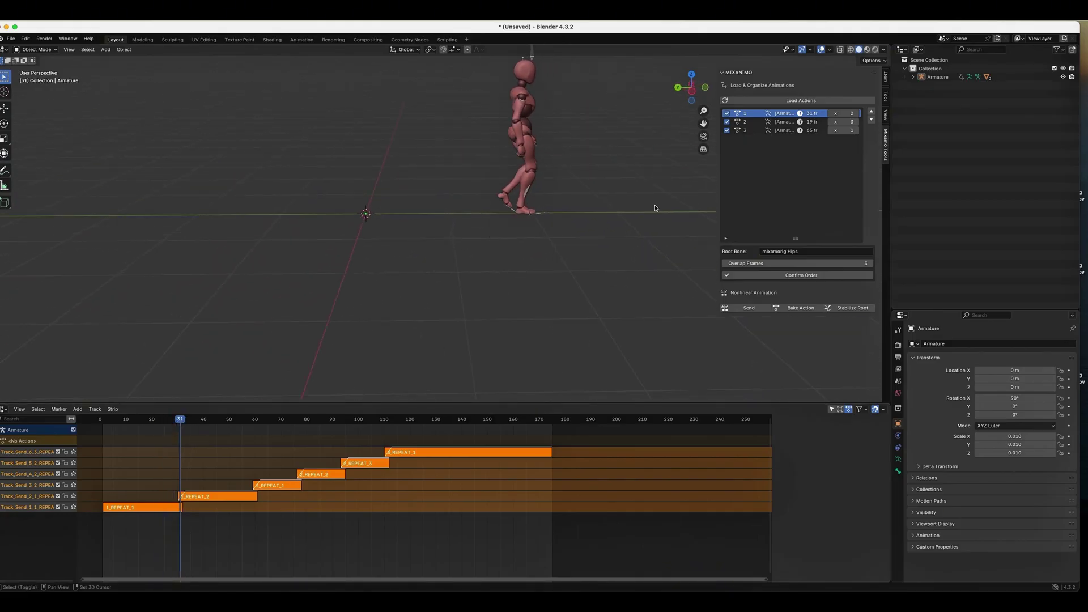
{"action": "middle_click_drag", "start_coordinate": [655, 208], "coordinate": [638, 213]}
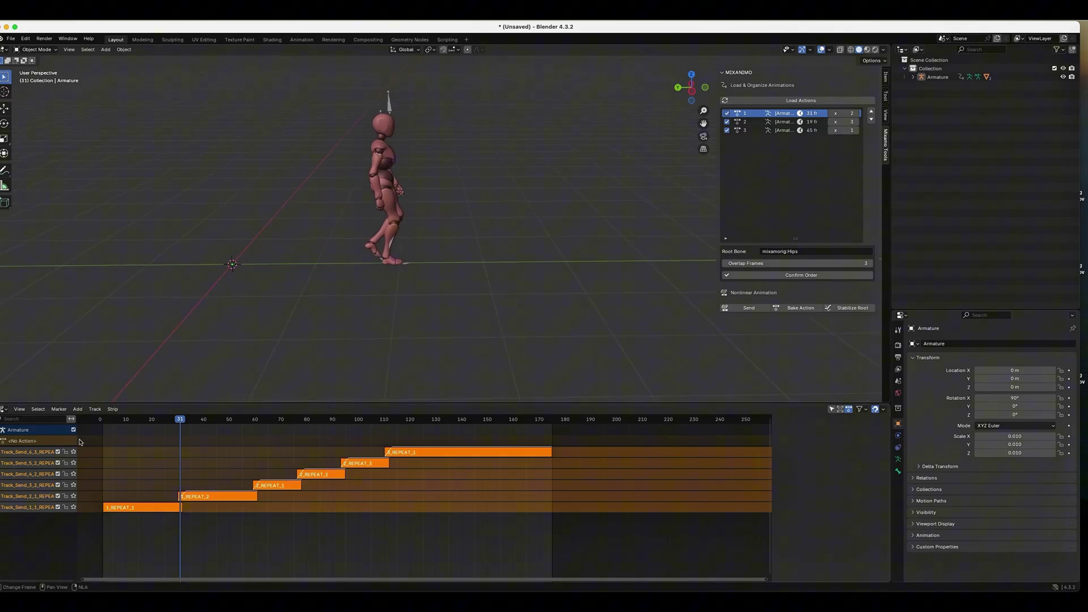
{"action": "mouse_move", "coordinate": [179, 420]}
{"action": "left_mouse_down"}
{"action": "mouse_move", "coordinate": [209, 421]}
{"action": "mouse_move", "coordinate": [152, 424]}
{"action": "mouse_move", "coordinate": [206, 424]}
{"action": "mouse_move", "coordinate": [175, 423]}
{"action": "left_mouse_up"}
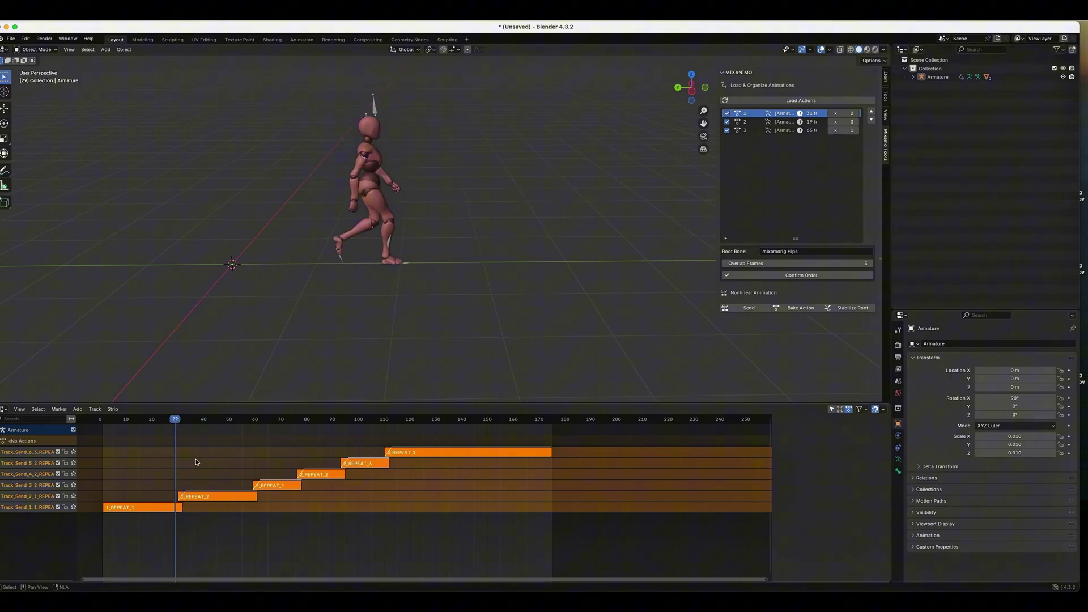
{"action": "left_click", "coordinate": [200, 495]}
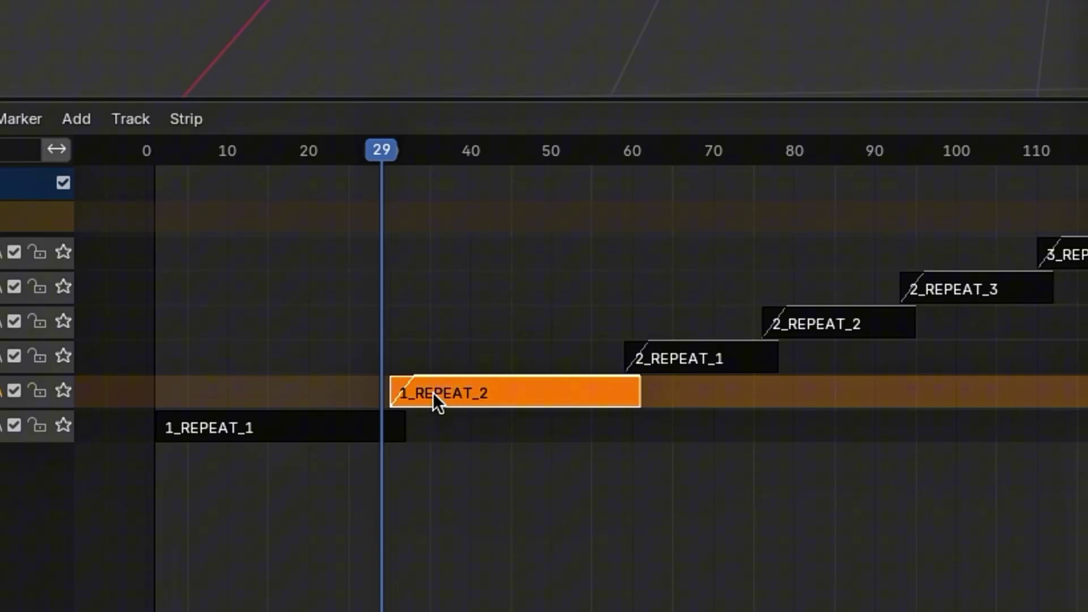
Move 1_REPEAT_2 to frames 32–63 and set its blend-in to 1 frame.
{"action": "key", "text": "g"}
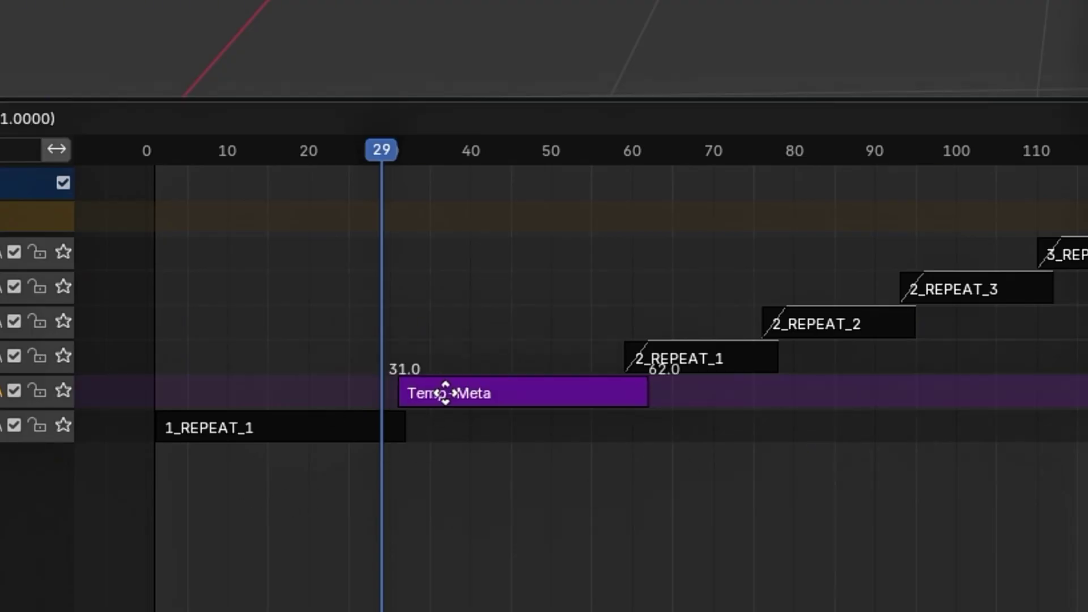
{"action": "left_click", "coordinate": [448, 393]}
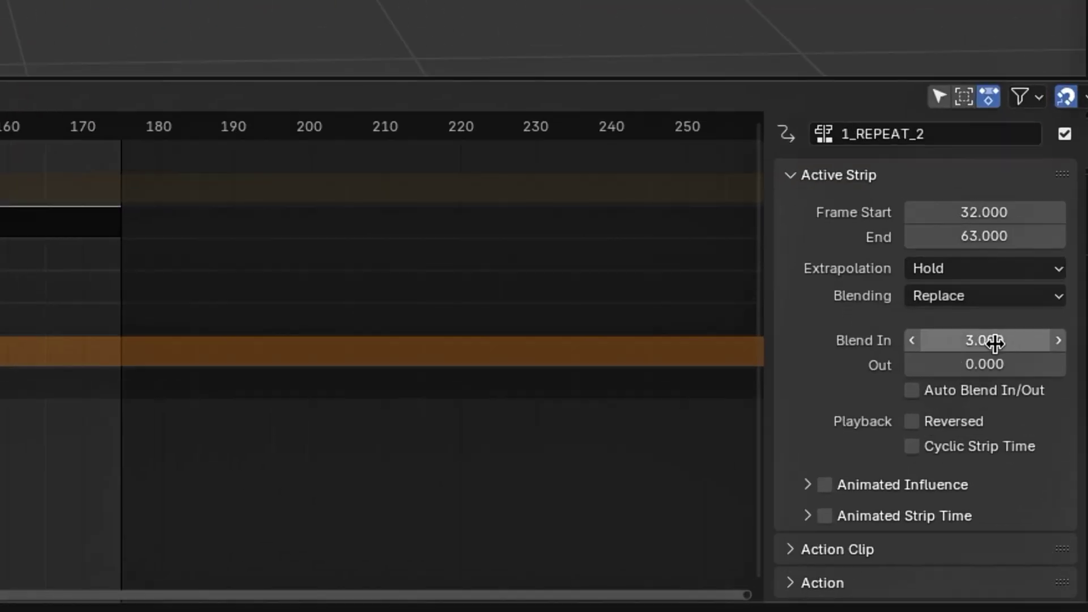
{"action": "left_click", "coordinate": [1033, 358]}
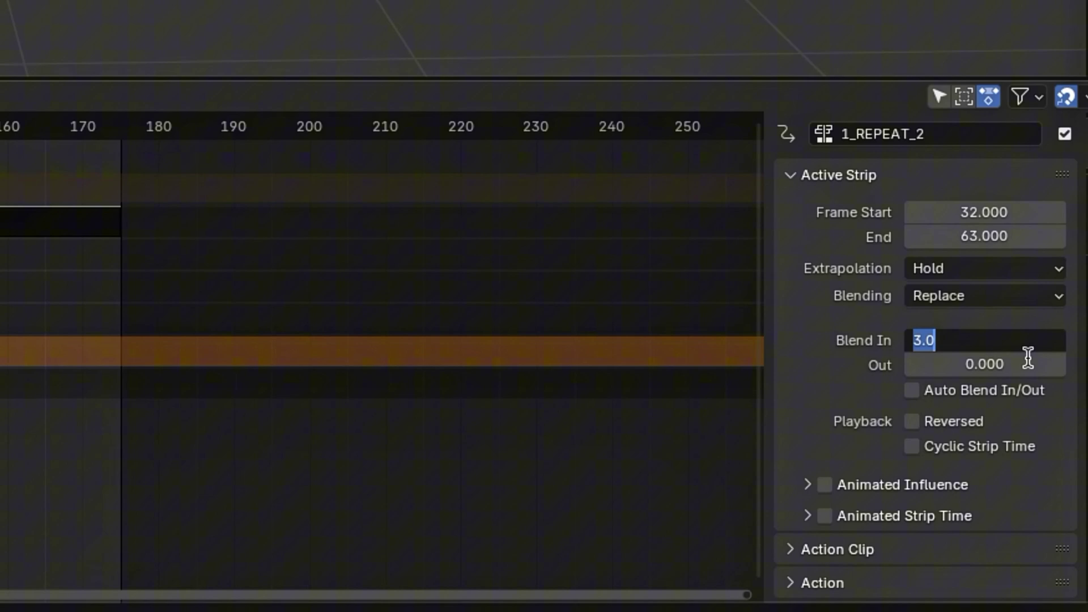
{"action": "type", "text": "1"}
{"action": "key", "text": "Return"}
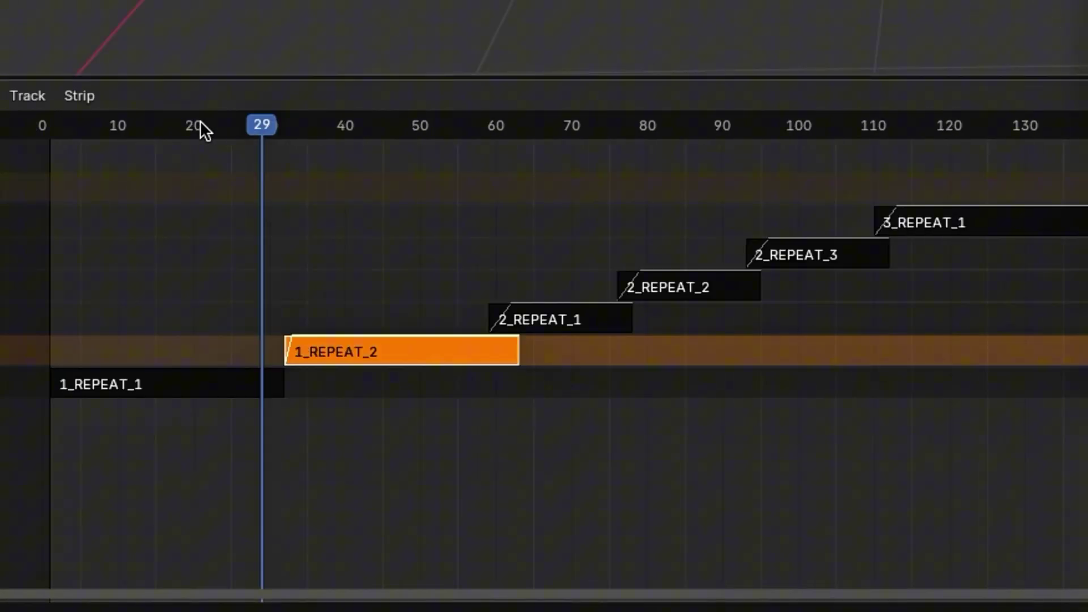
Scrub through the walk transition from frame 19 and select 2_REPEAT_1.
{"action": "left_click_drag", "start_coordinate": [199, 120], "coordinate": [229, 429]}
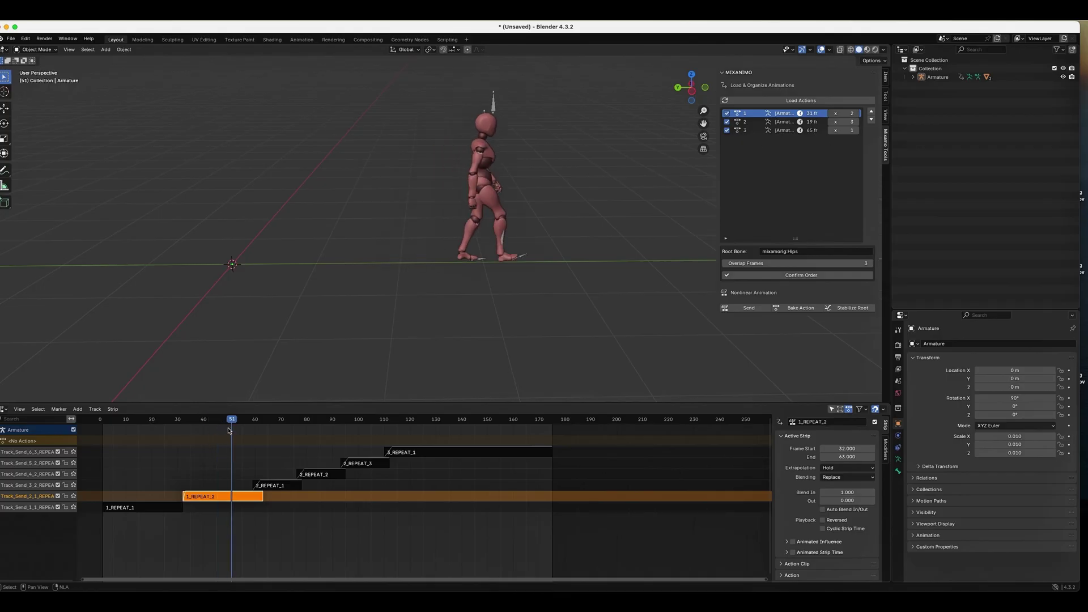
{"action": "left_click", "coordinate": [149, 423]}
{"action": "left_click", "coordinate": [268, 486]}
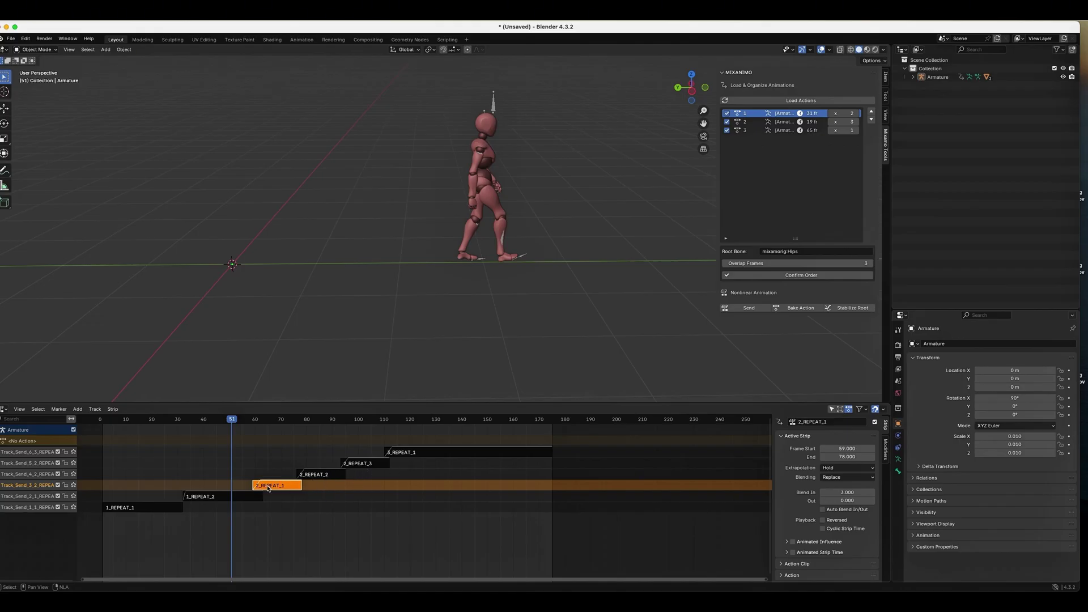
Shift 2_REPEAT_1 three frames later to 62–81 and preview the transition.
{"action": "left_click_drag", "start_coordinate": [268, 487], "coordinate": [274, 488]}
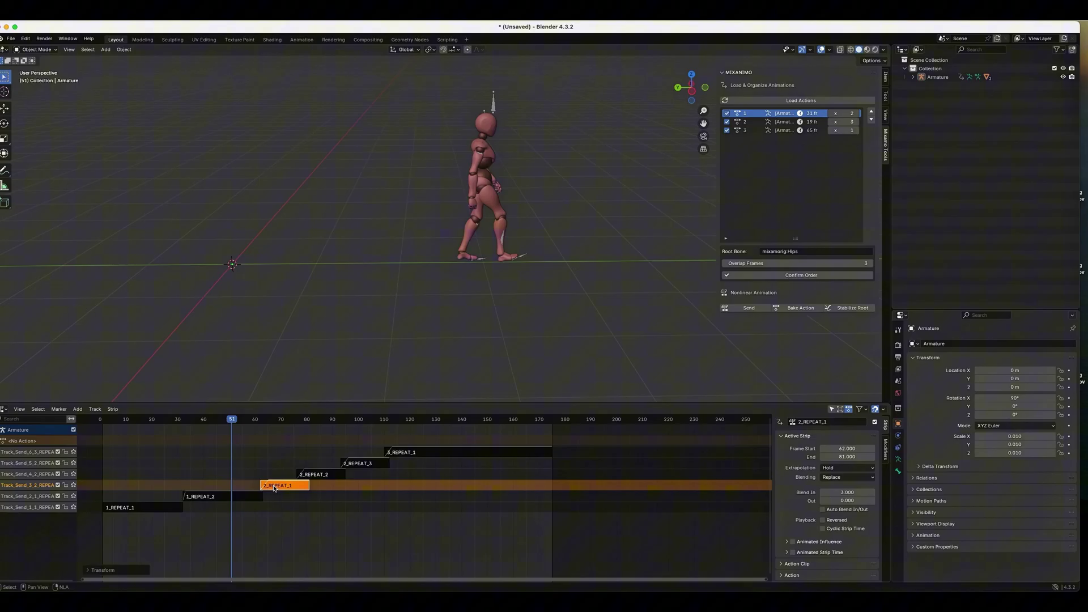
{"action": "key", "text": "space"}
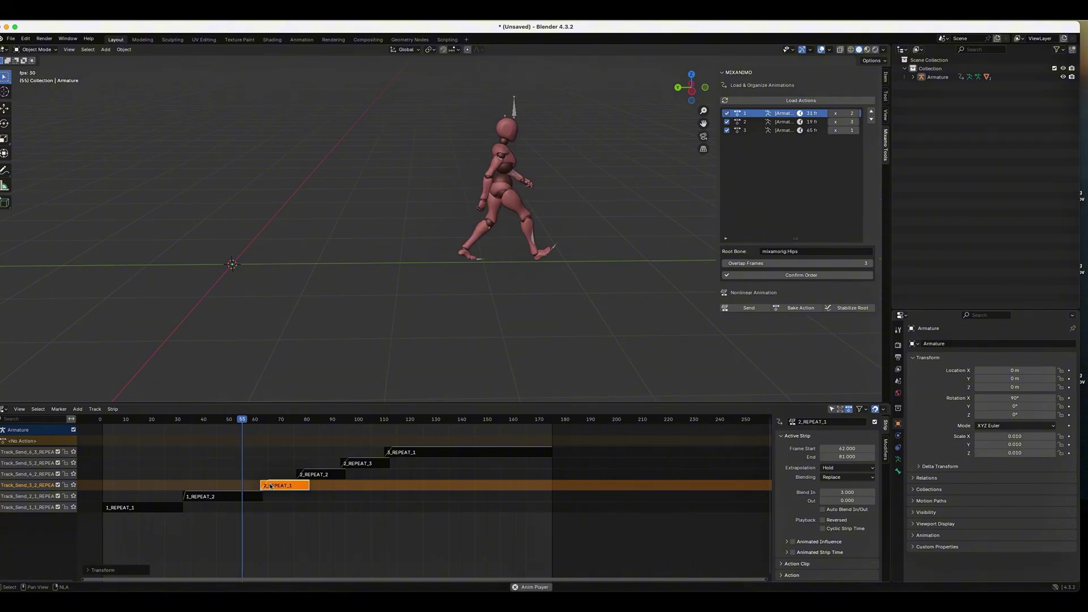
{"action": "key", "text": "space"}
{"action": "middle_click_drag", "start_coordinate": [574, 290], "coordinate": [438, 360], "text": "shift"}
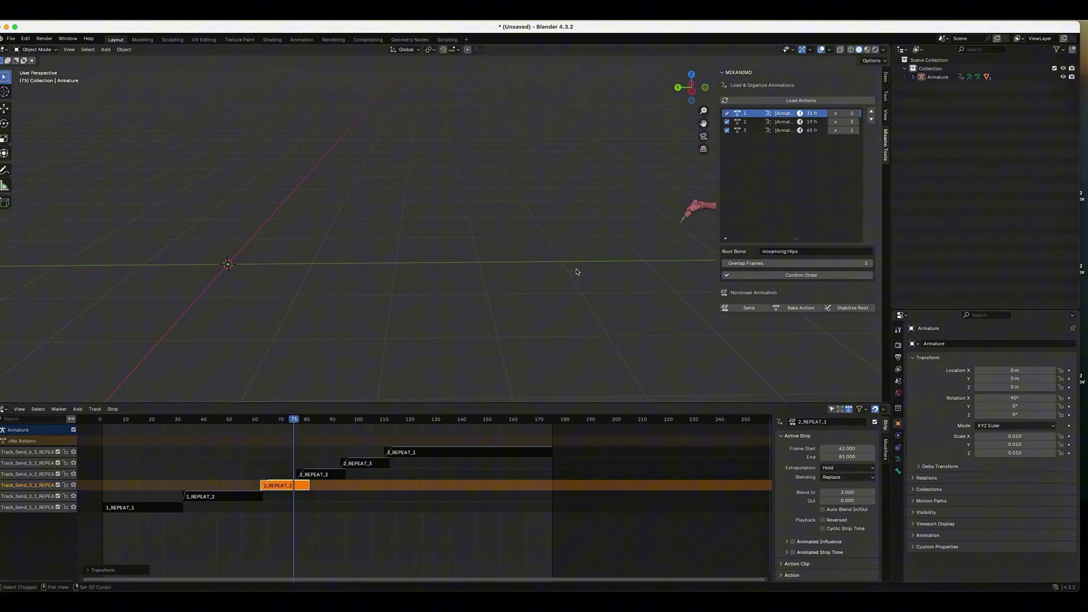
Move 2_REPEAT_2 to frames 81–100 and confirm its blend-in.
{"action": "left_click", "coordinate": [314, 479]}
{"action": "left_click_drag", "start_coordinate": [313, 479], "coordinate": [385, 464]}
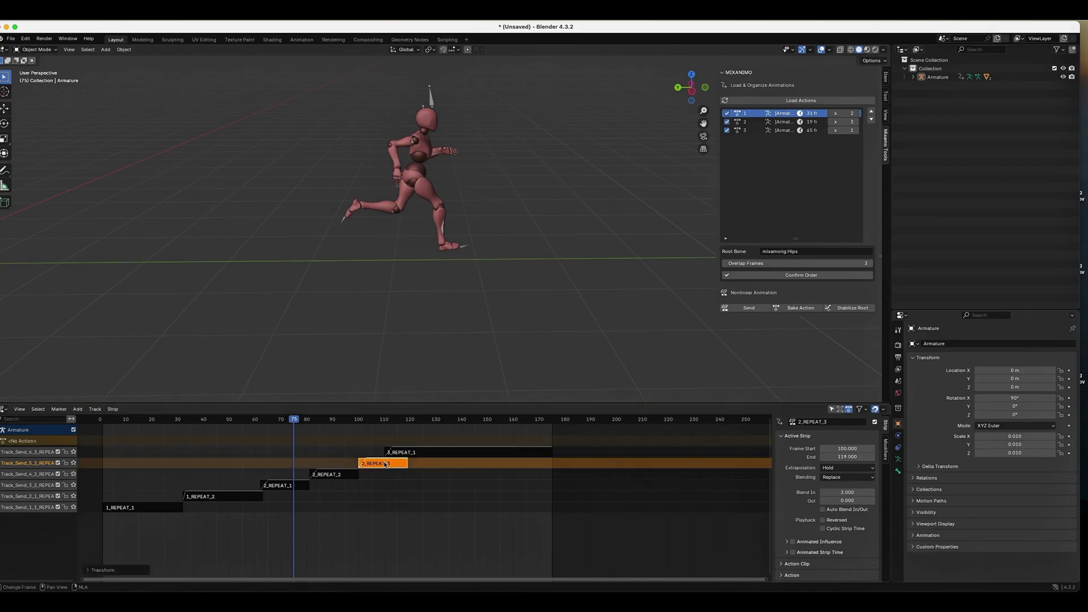
{"action": "left_click", "coordinate": [323, 474]}
{"action": "left_click", "coordinate": [846, 491]}
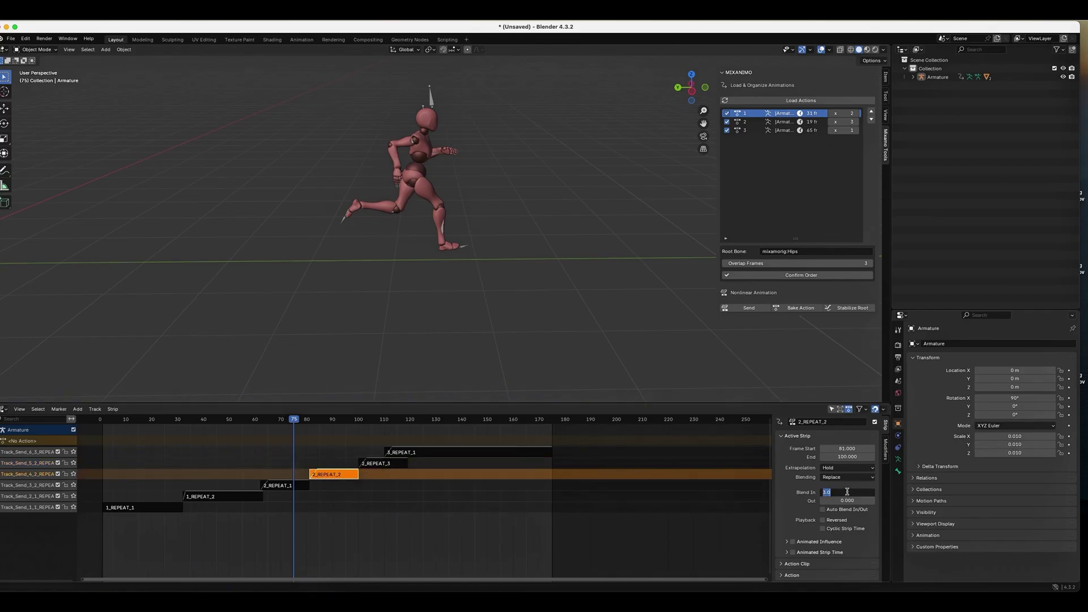
{"action": "key", "text": "Return"}
Confirm 2_REPEAT_3's blend-in and move 3_REPEAT_1 to start at frame 118.
{"action": "left_click", "coordinate": [370, 463]}
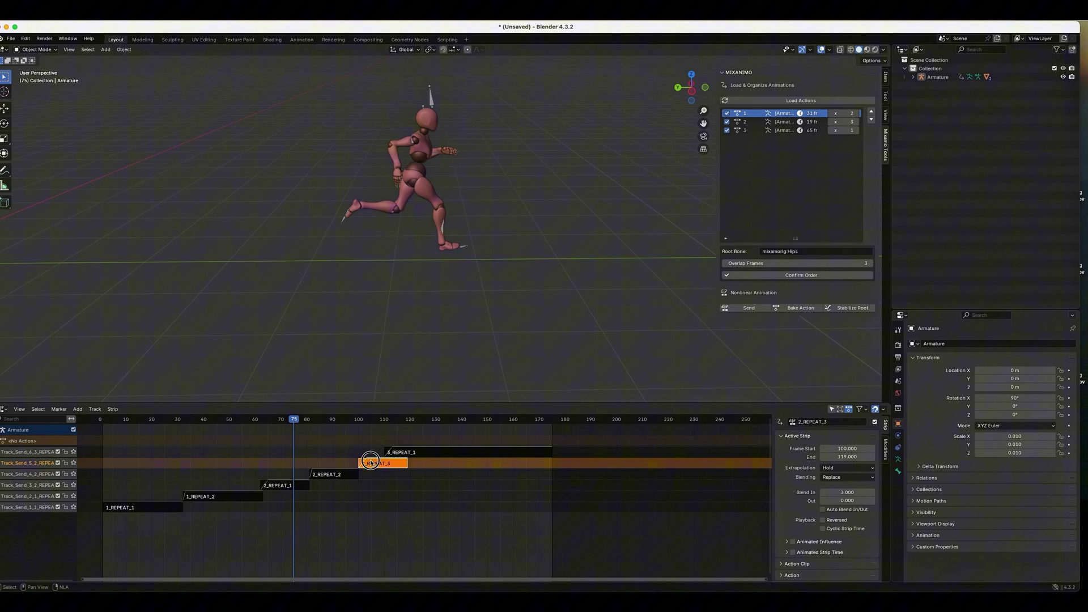
{"action": "key", "text": "Return"}
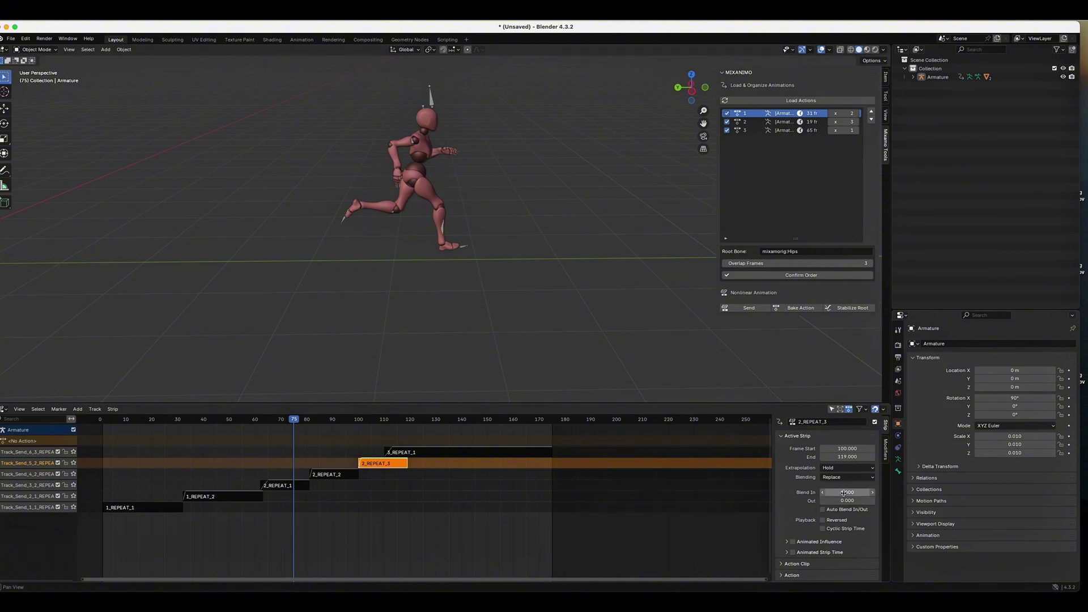
{"action": "left_click_drag", "start_coordinate": [407, 452], "coordinate": [427, 452]}
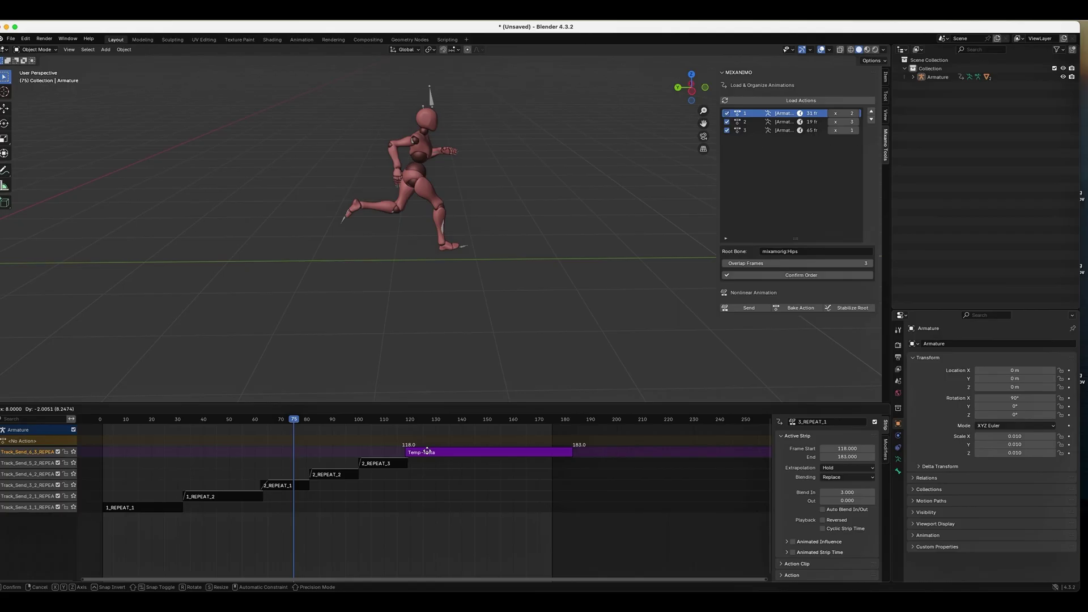
{"action": "left_click_drag", "start_coordinate": [428, 452], "coordinate": [429, 452]}
{"action": "left_click", "coordinate": [237, 419]}
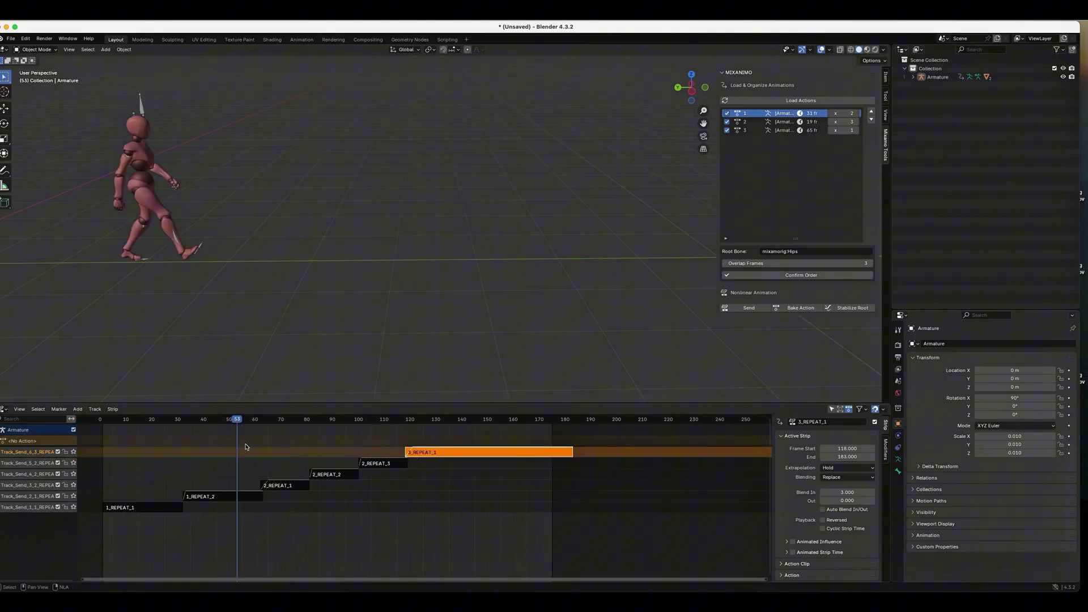
{"action": "key", "text": "space"}
{"action": "key", "text": "space"}
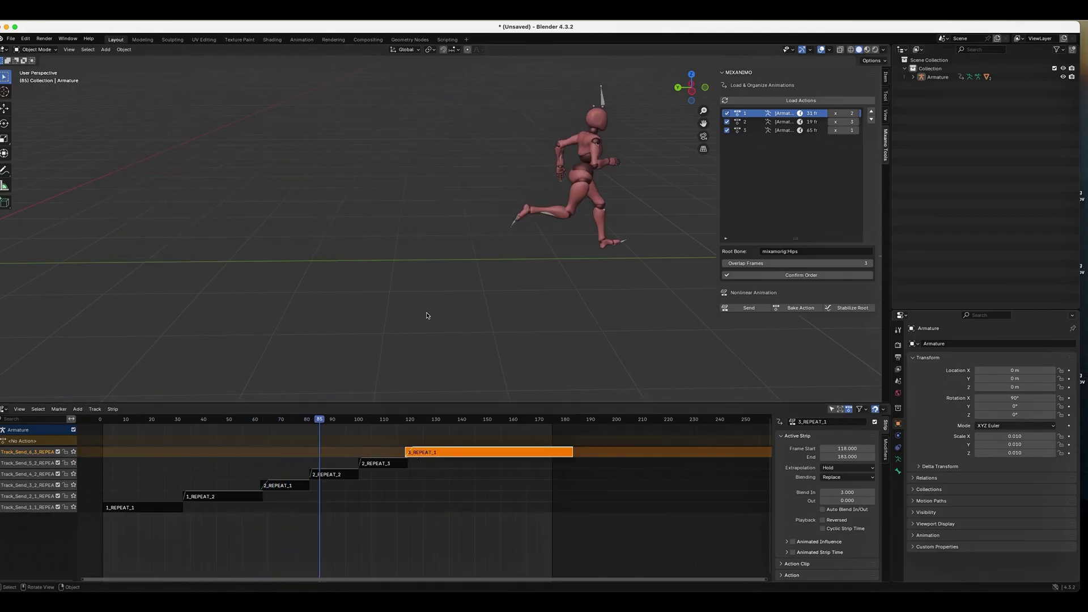
{"action": "scroll", "coordinate": [430, 314], "scroll_direction": "right", "scroll_amount": 3, "text": "shift"}
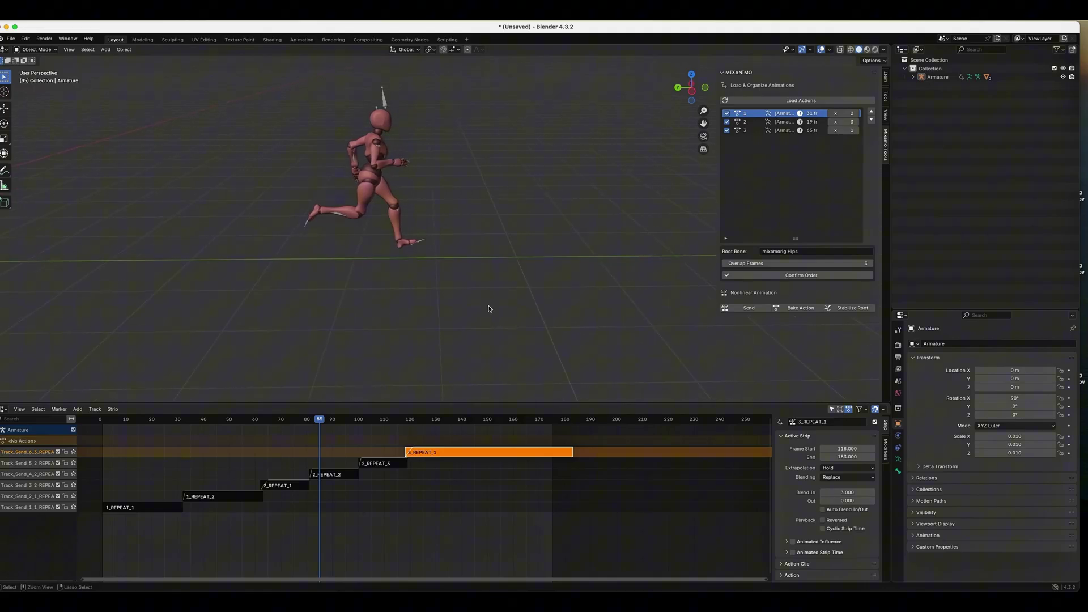
{"action": "scroll", "coordinate": [489, 309], "scroll_direction": "down", "scroll_amount": 2, "text": "ctrl"}
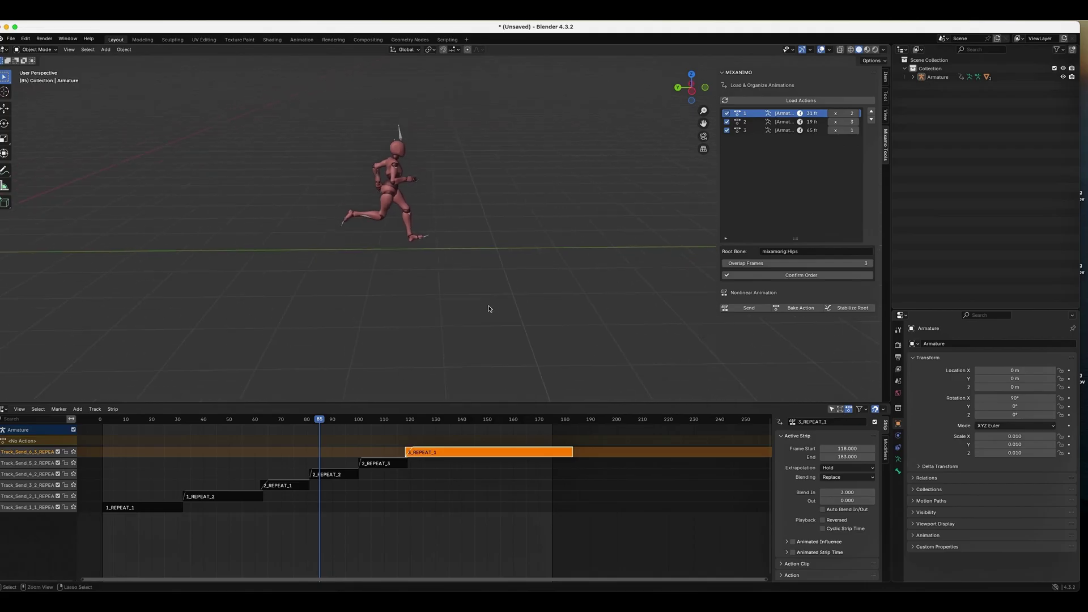
{"action": "left_click", "coordinate": [247, 421]}
{"action": "key", "text": "space"}
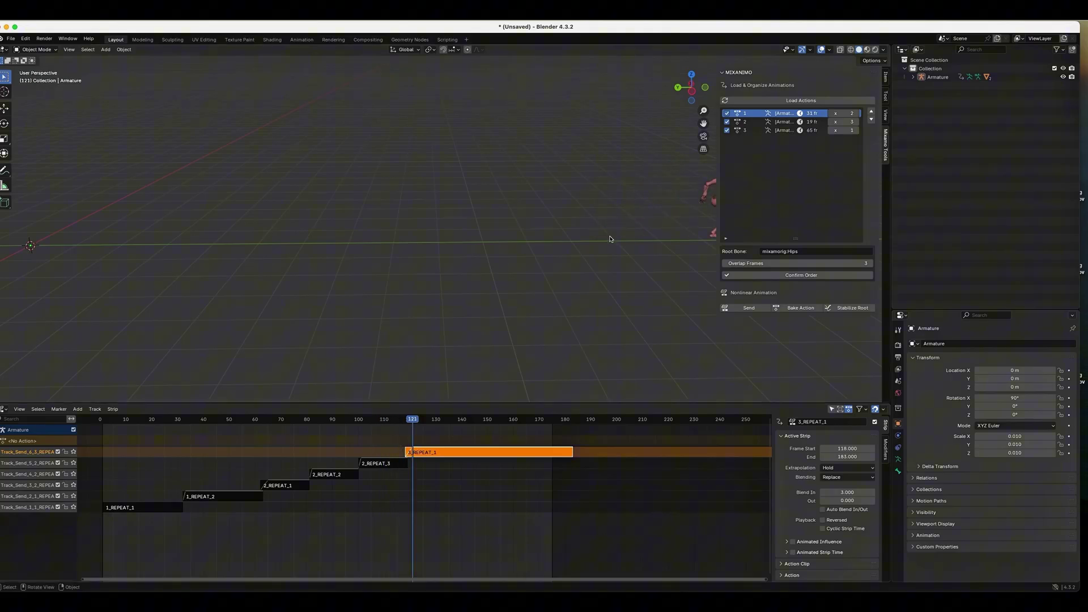
{"action": "scroll", "coordinate": [592, 245], "scroll_direction": "right", "scroll_amount": 3, "text": "ctrl"}
{"action": "left_click", "coordinate": [364, 422]}
{"action": "key", "text": "space"}
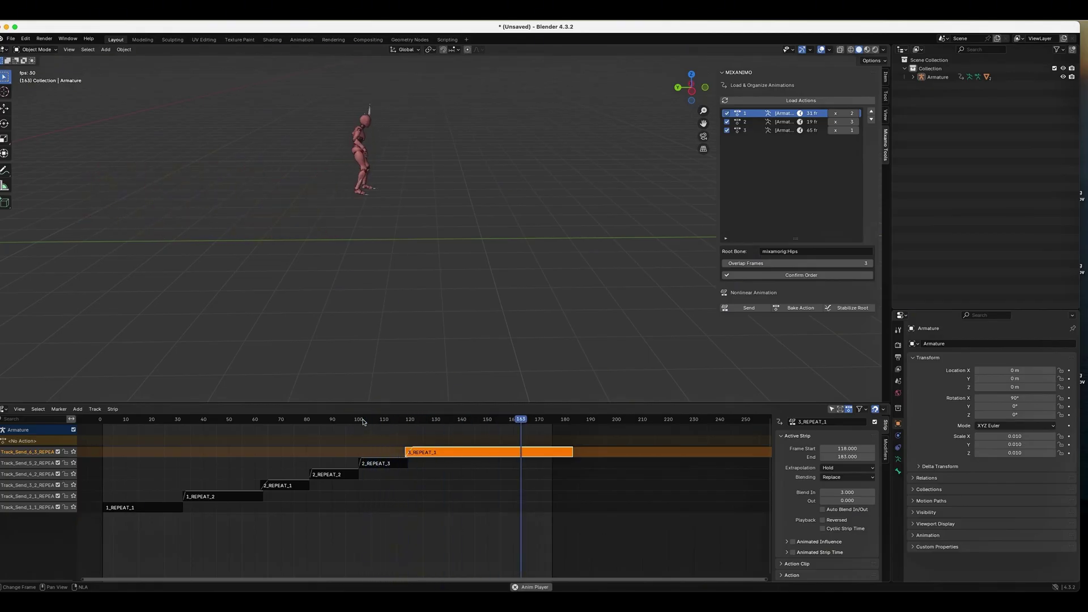
{"action": "key", "text": "KP_1"}
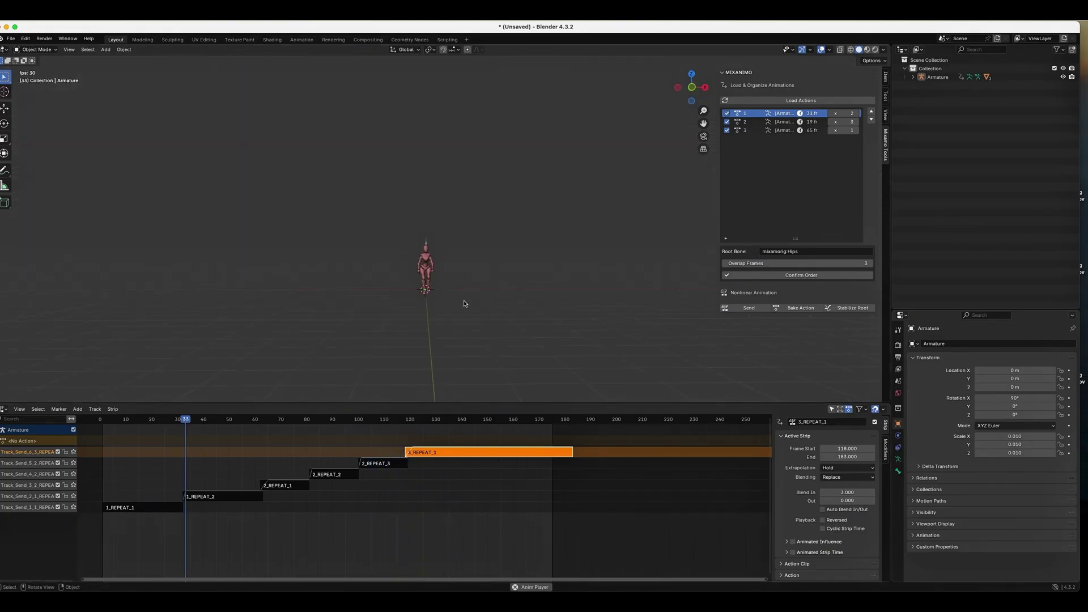